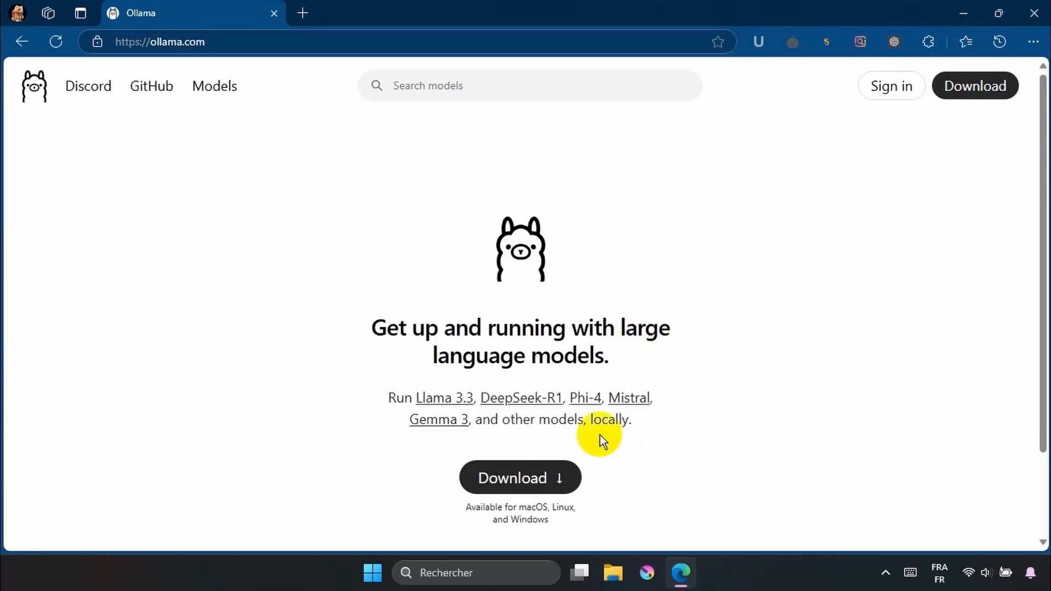
# Step: Download the Ollama installer for Windows from the Ollama site and keep the flagged file
pyautogui.scroll(-3, 632, 377)
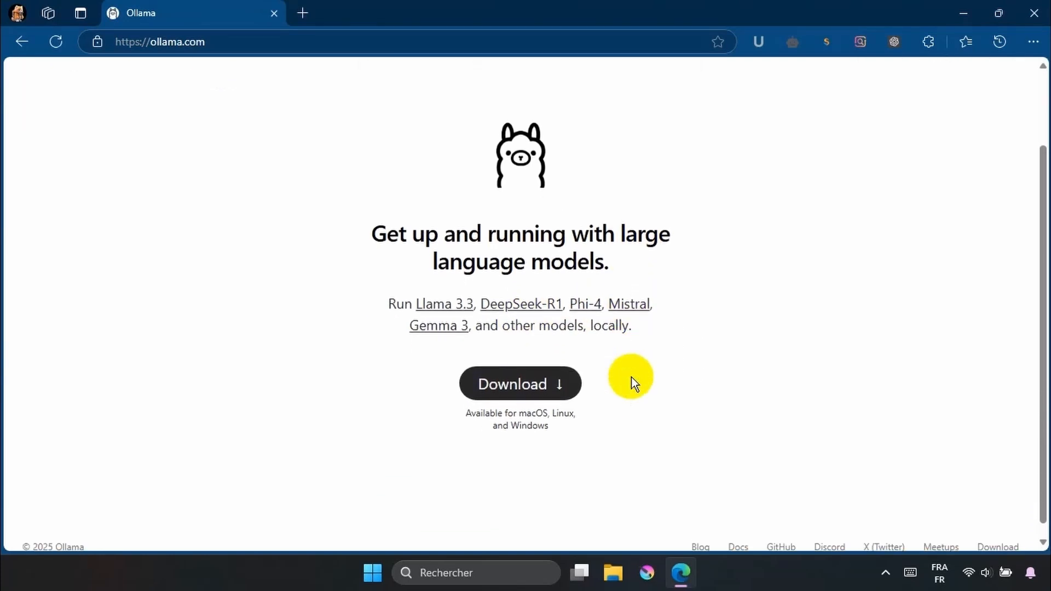
pyautogui.click(530, 378)
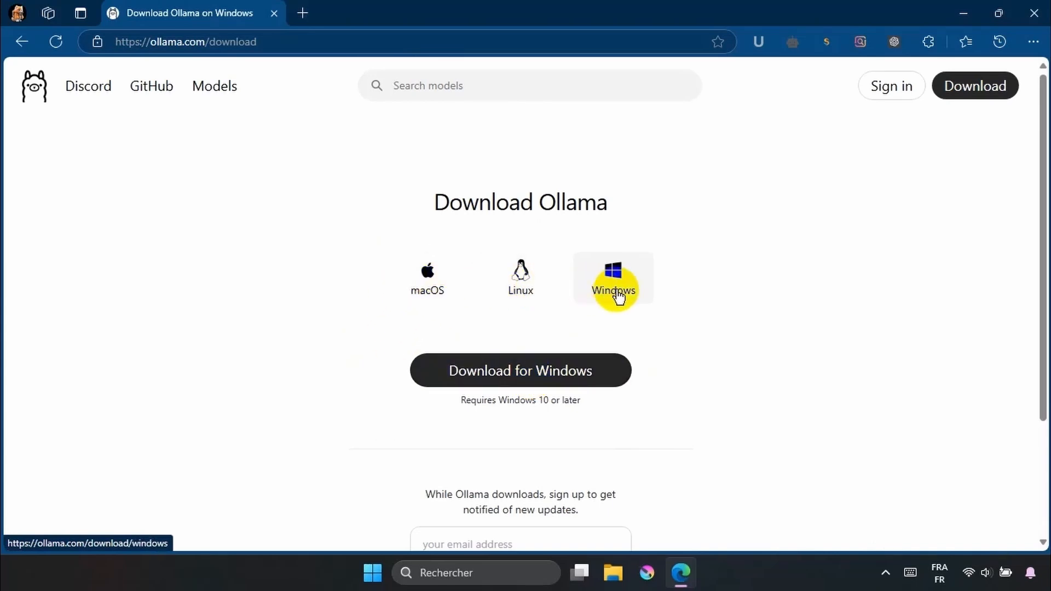
pyautogui.click(487, 375)
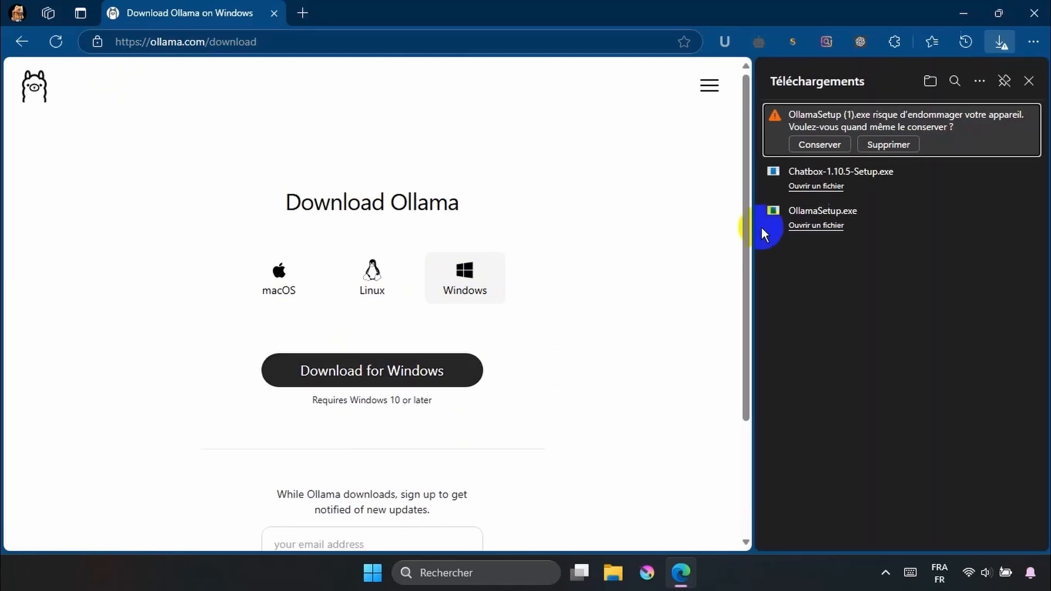
pyautogui.click(834, 146)
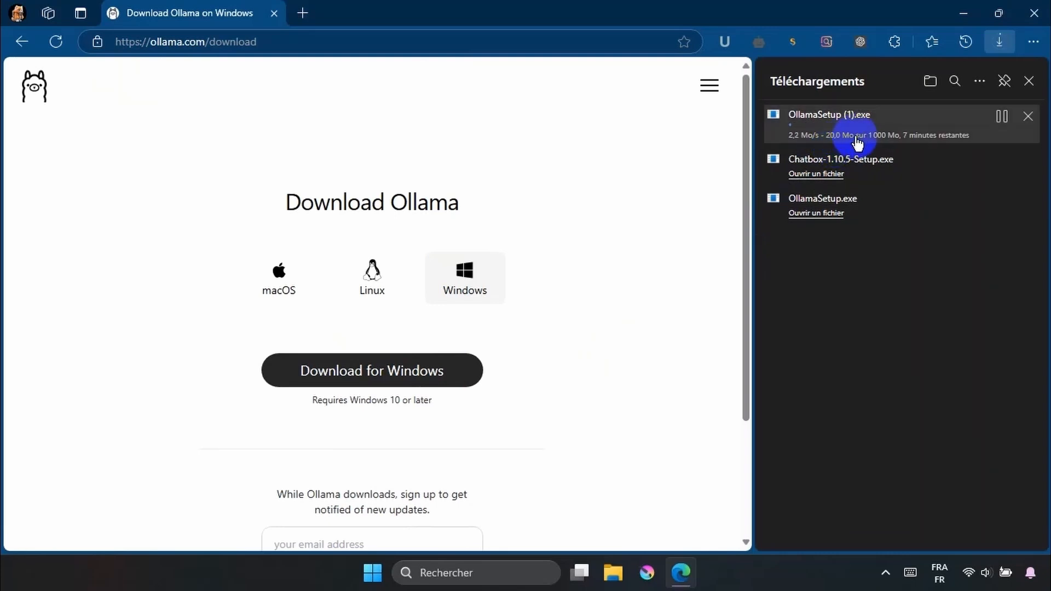
# Step: Cancel the OllamaSetup (1).exe download and remove it from the download list
pyautogui.click(1029, 116)
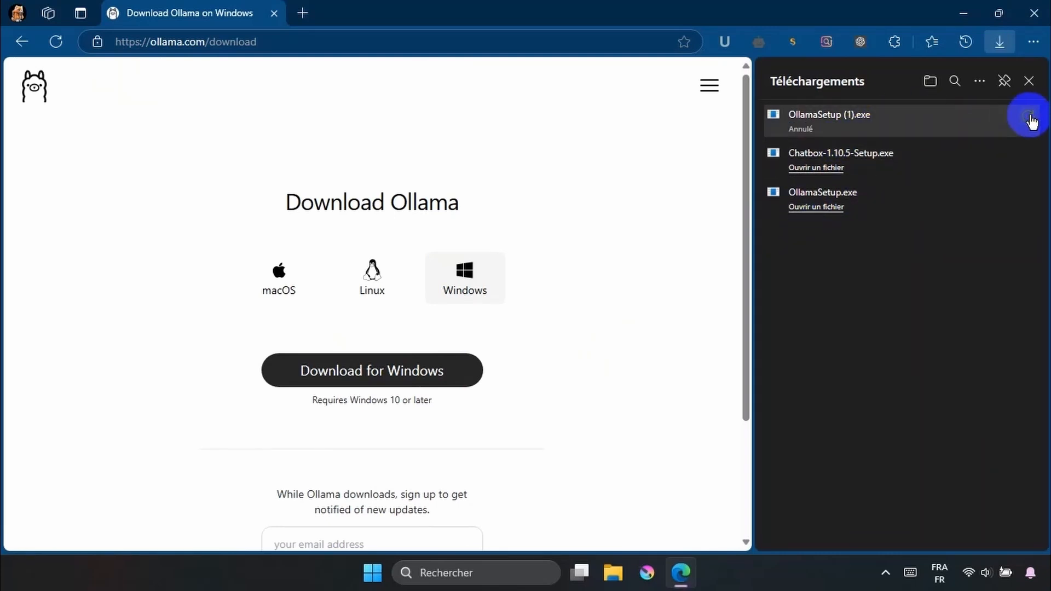
pyautogui.rightClick(946, 126)
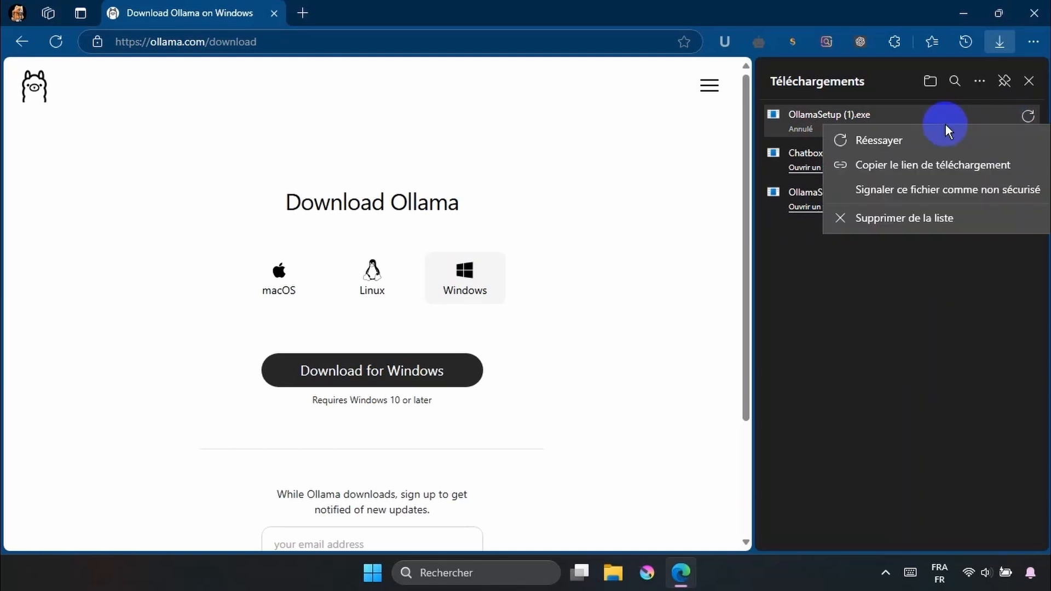
pyautogui.click(878, 219)
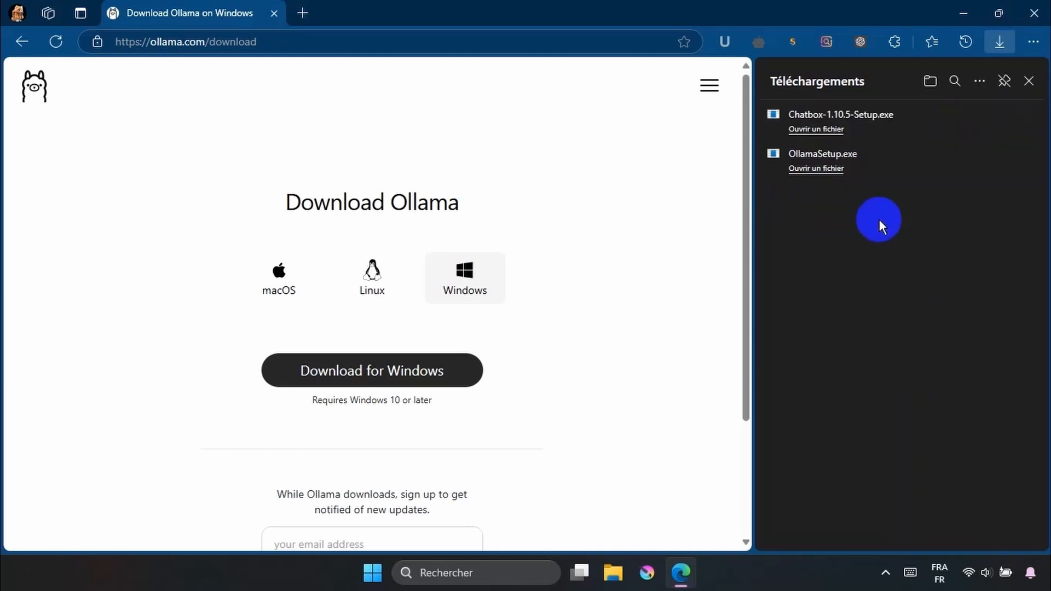
# Step: Launch the already downloaded OllamaSetup.exe, minimise the browser and install Ollama
pyautogui.click(817, 170)
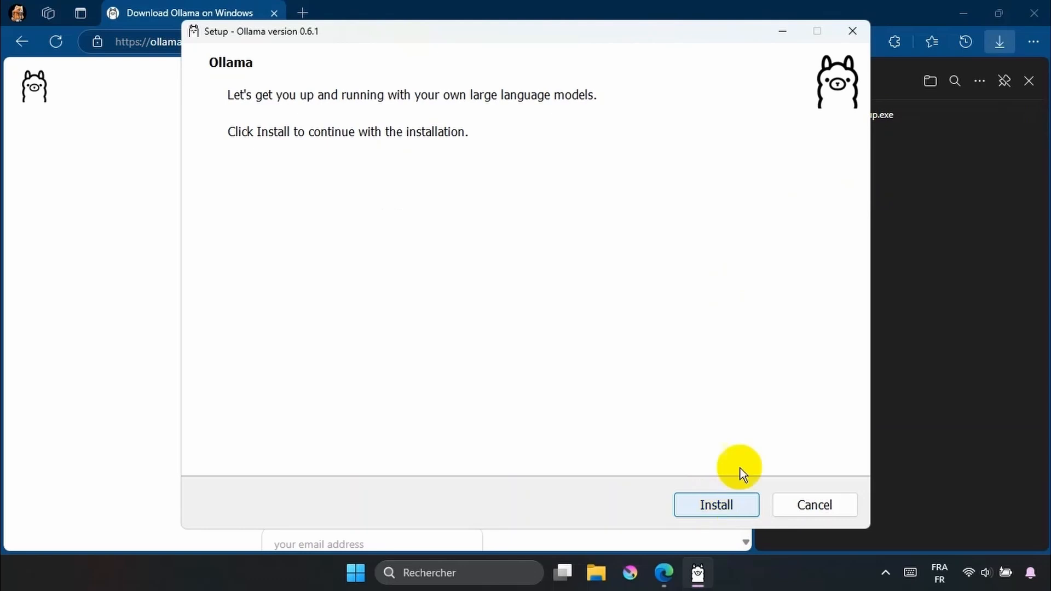
pyautogui.click(1000, 16)
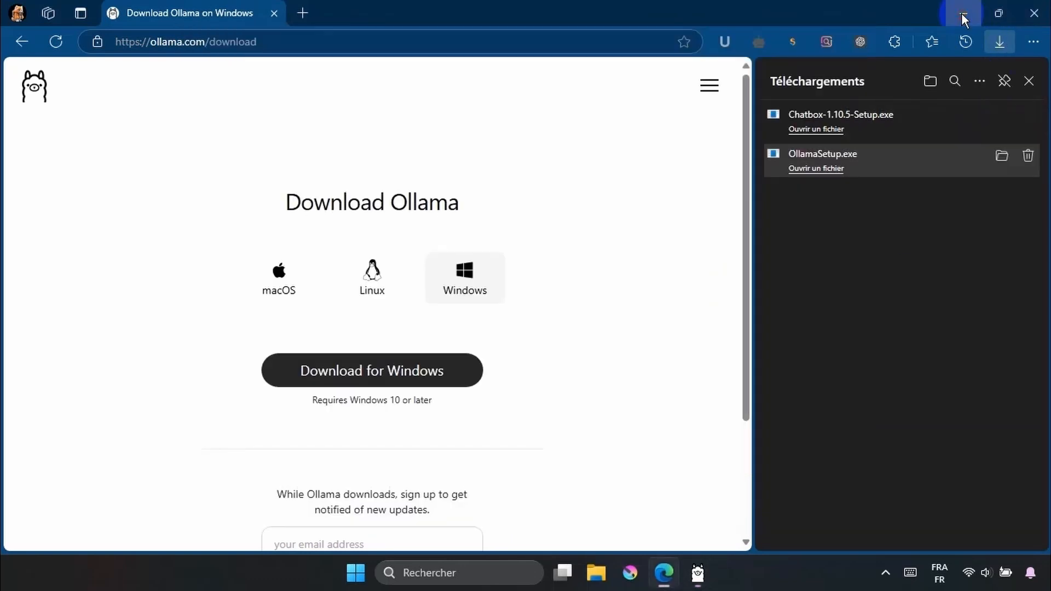
pyautogui.click(962, 12)
pyautogui.click(716, 505)
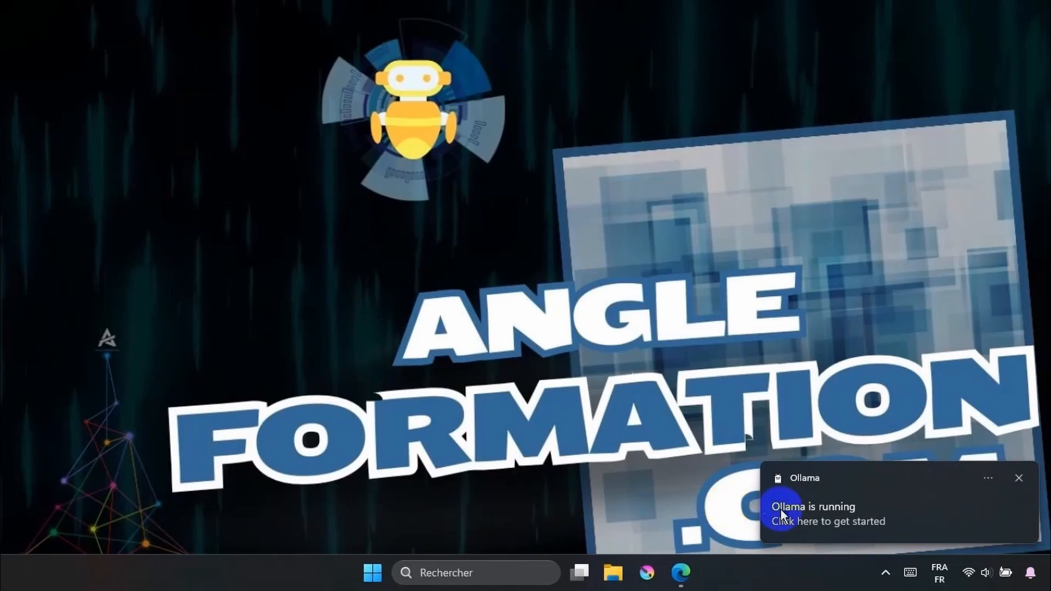
# Step: Open Ollama's getting-started terminal from its running notification, view the suggested first command and close the window
pyautogui.click(858, 519)
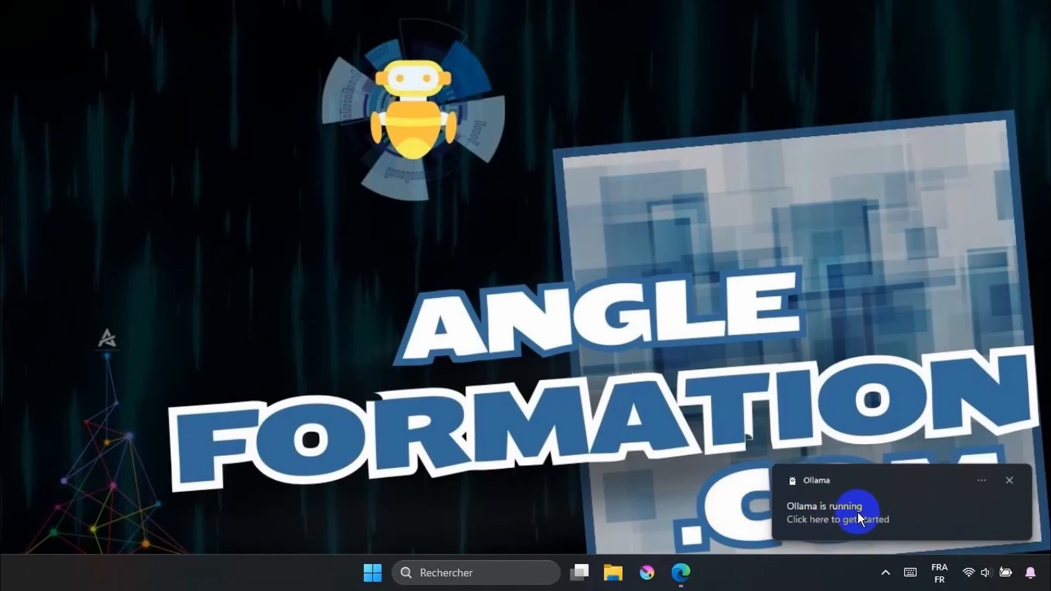
pyautogui.click(559, 267)
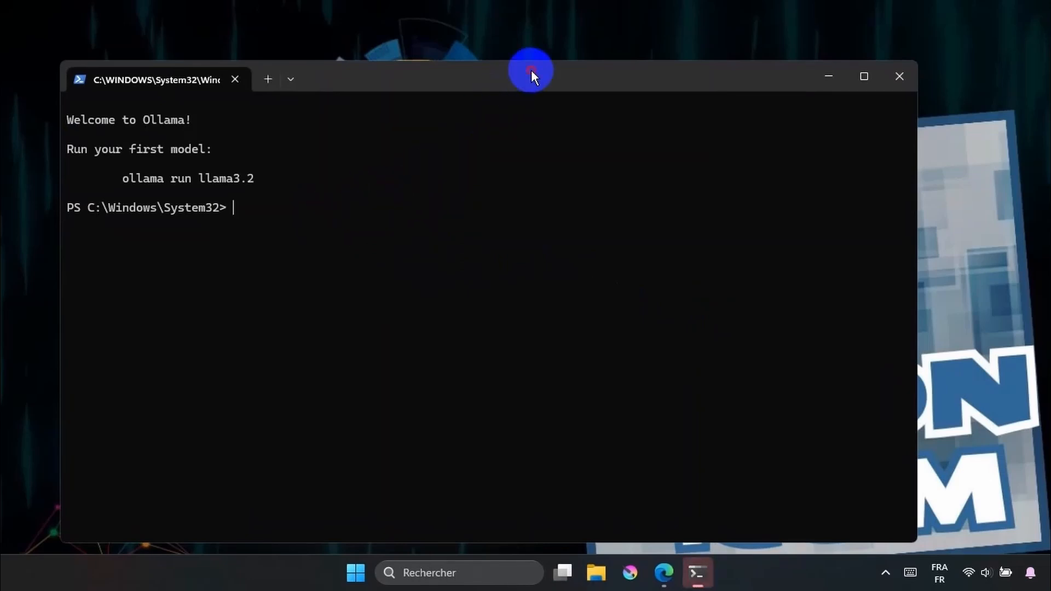
pyautogui.moveTo(531, 70); pyautogui.dragTo(554, 45)
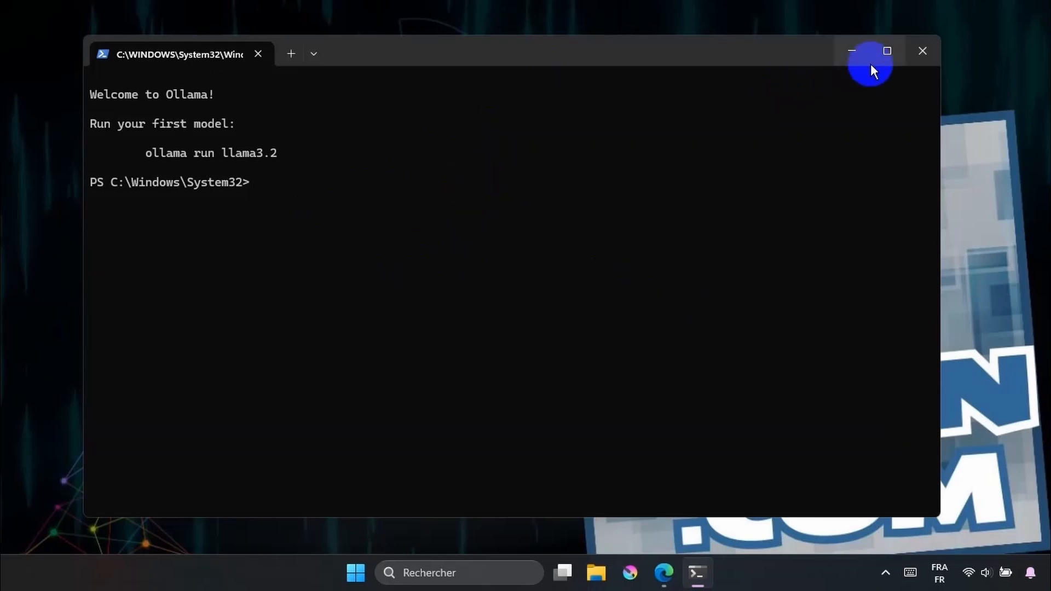
pyautogui.click(921, 52)
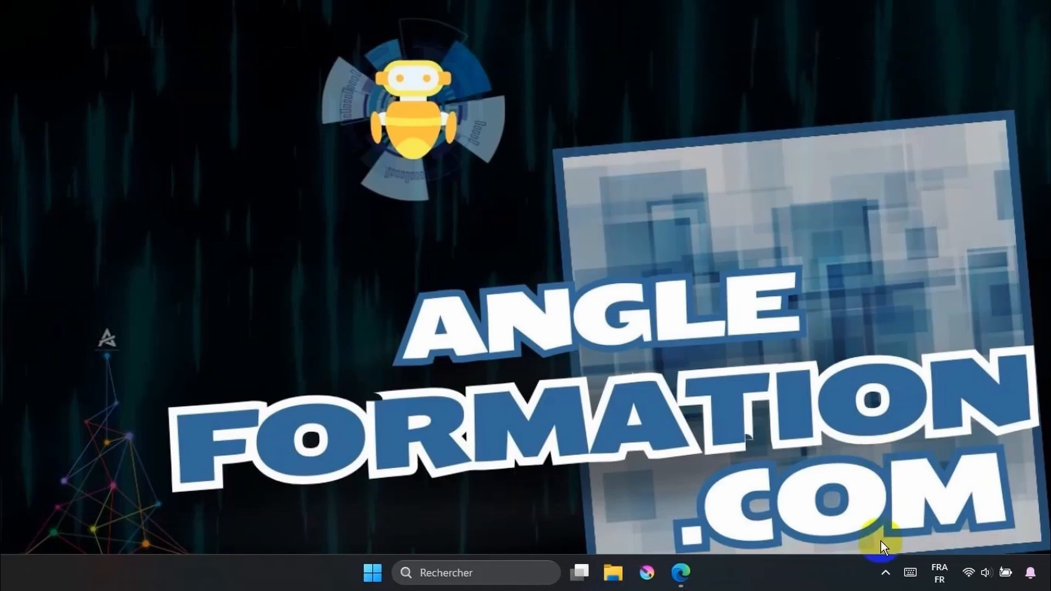
# Step: Open the folder containing Ollama's logs from its background application
pyautogui.click(886, 573)
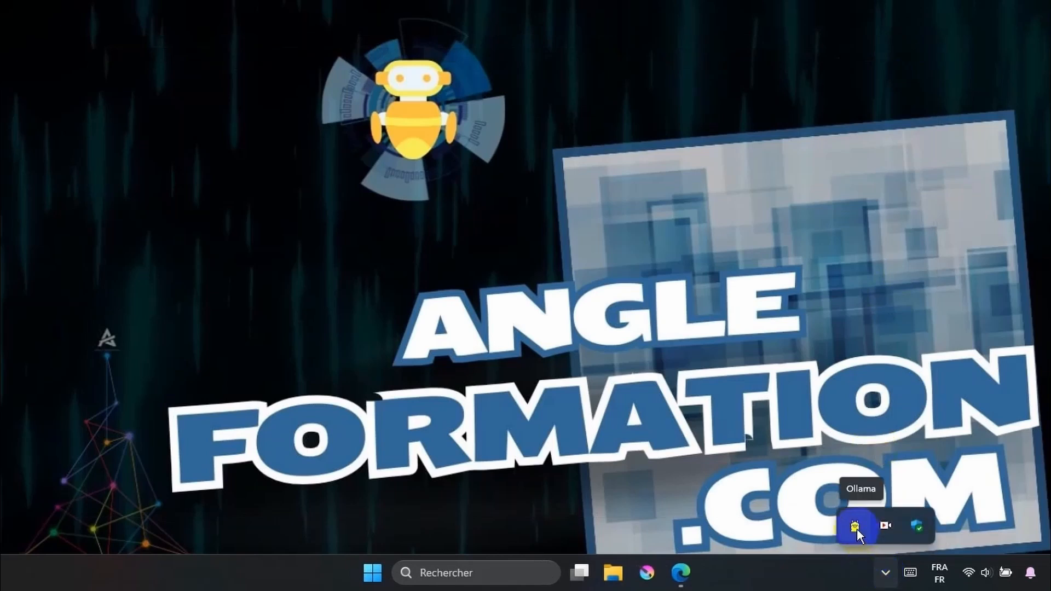
pyautogui.rightClick(856, 529)
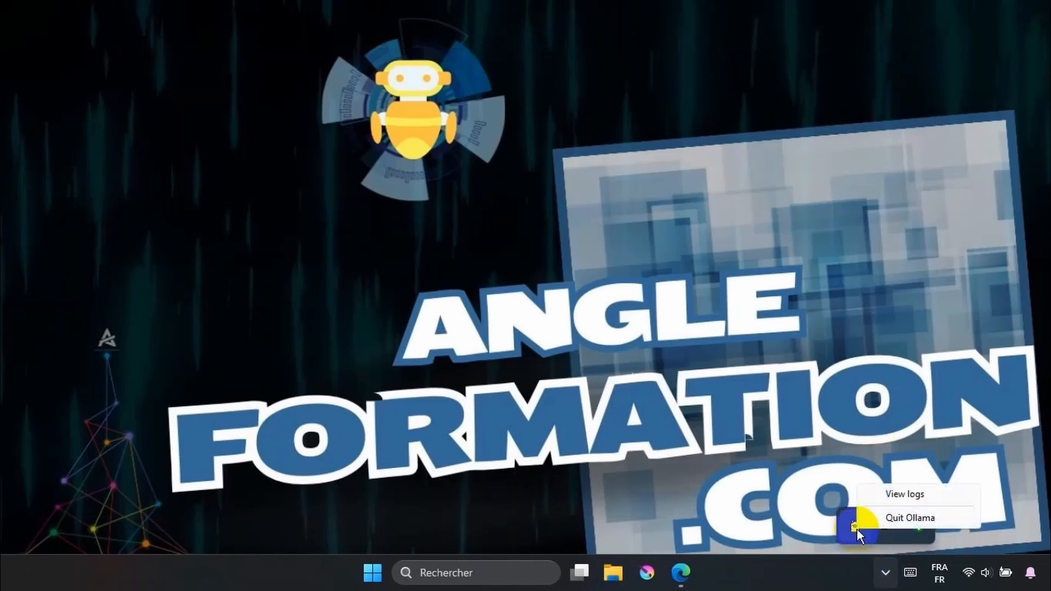
pyautogui.click(905, 494)
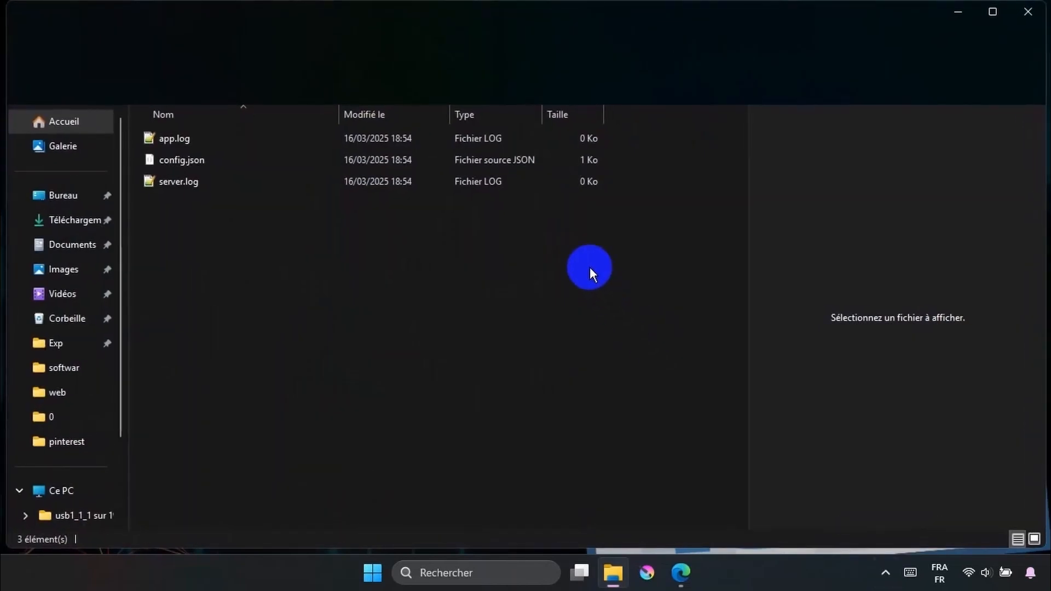
pyautogui.rightClick(297, 242)
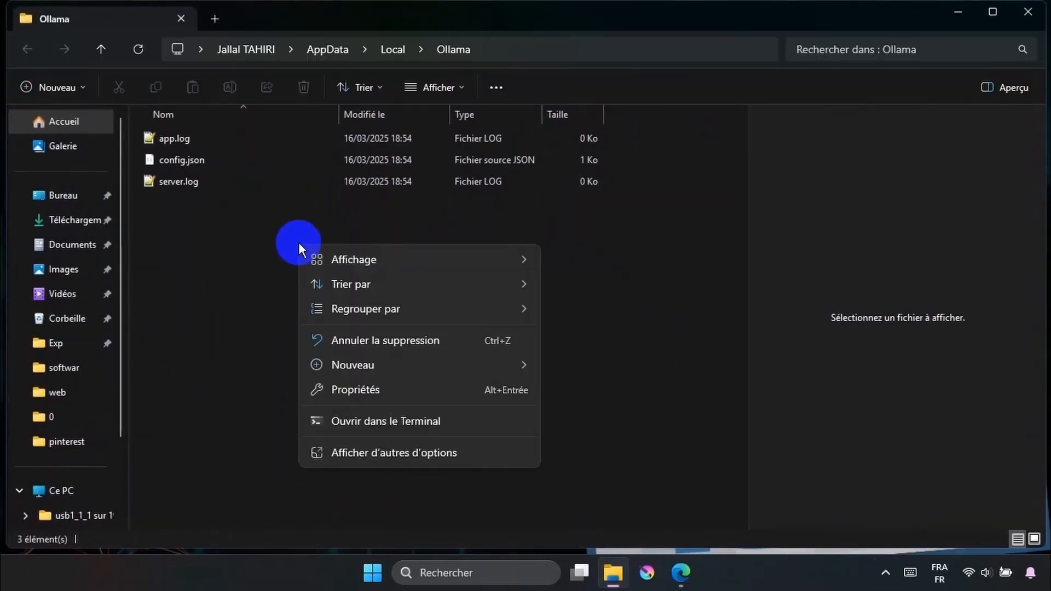
pyautogui.moveTo(383, 366)
pyautogui.click(397, 421)
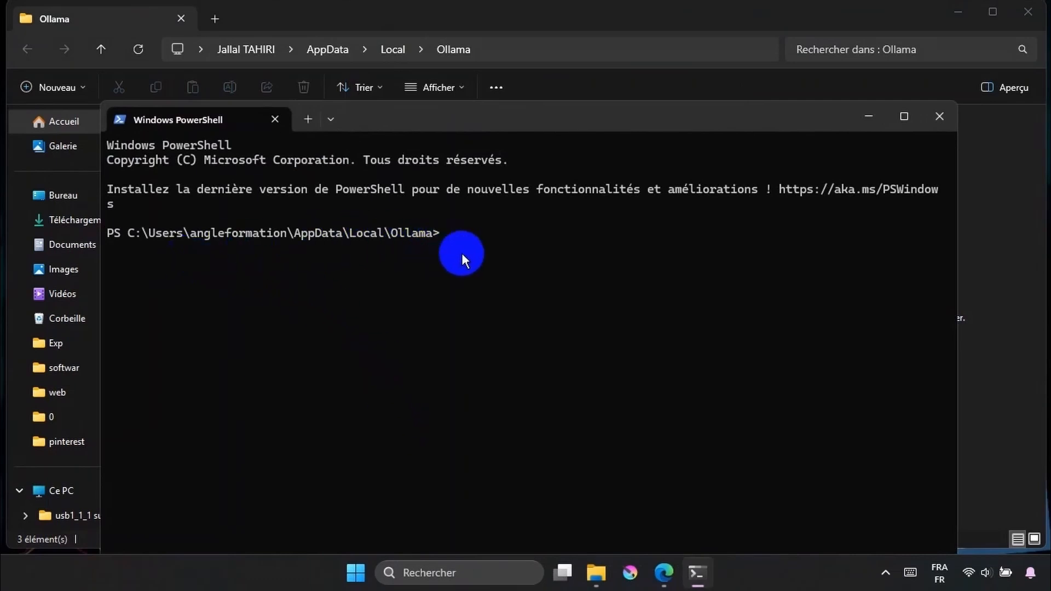
pyautogui.click(940, 117)
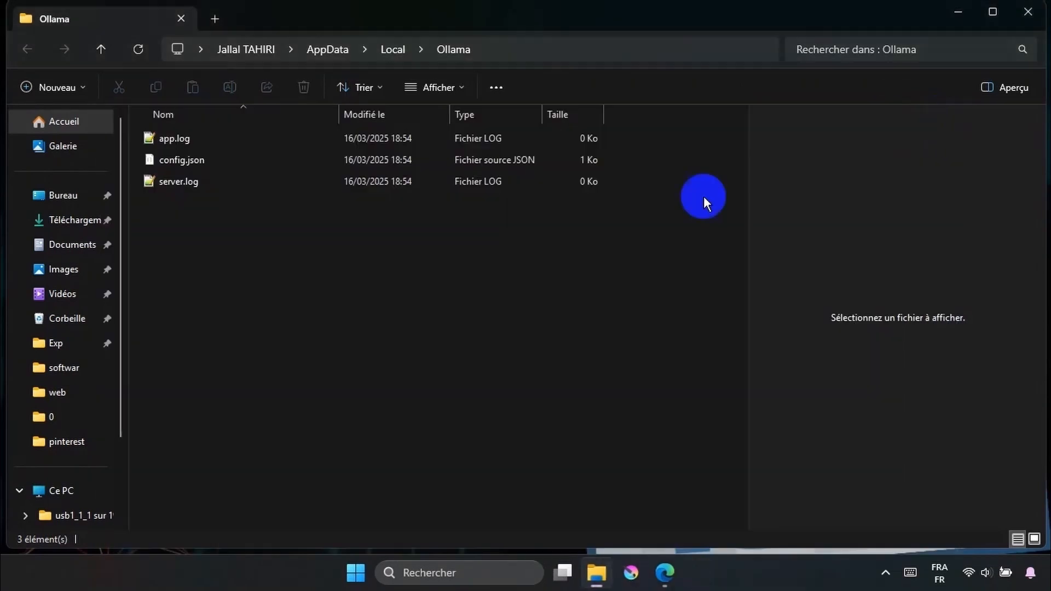
# Step: Copy the full path of the Ollama folder
pyautogui.click(549, 51)
pyautogui.click(565, 50)
pyautogui.moveTo(565, 50); pyautogui.dragTo(151, 29)
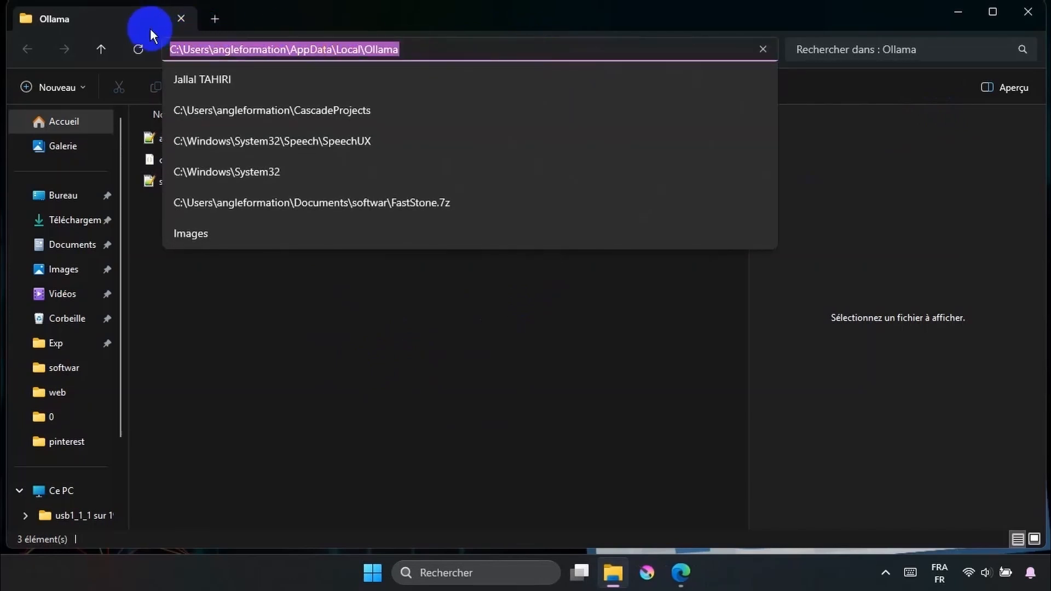
pyautogui.hotkey('ctrl', 'c')
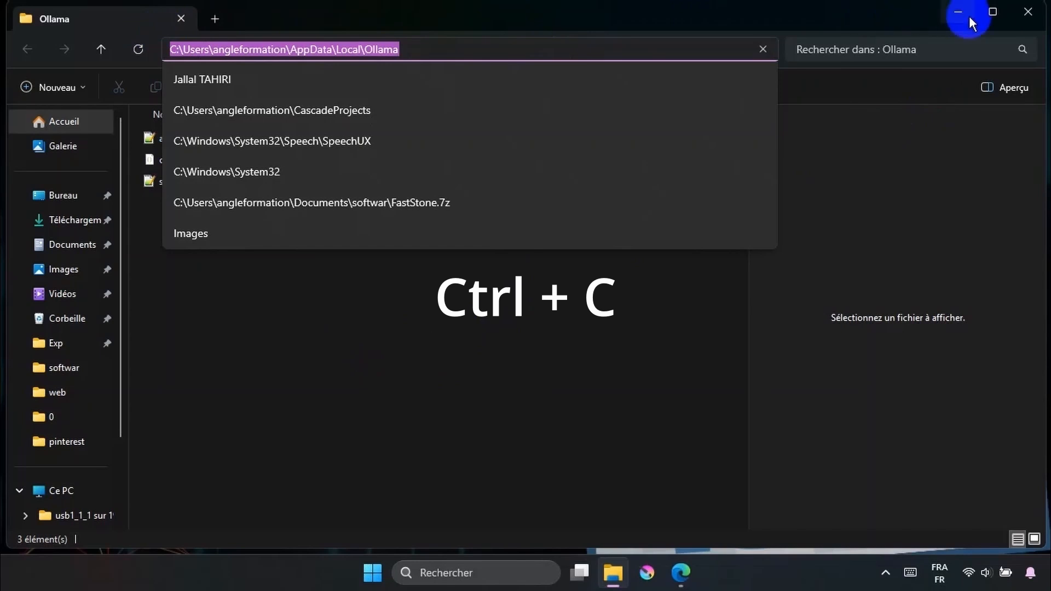
# Step: Search Windows for cmd and run Invite de commandes as administrator
pyautogui.click(459, 573)
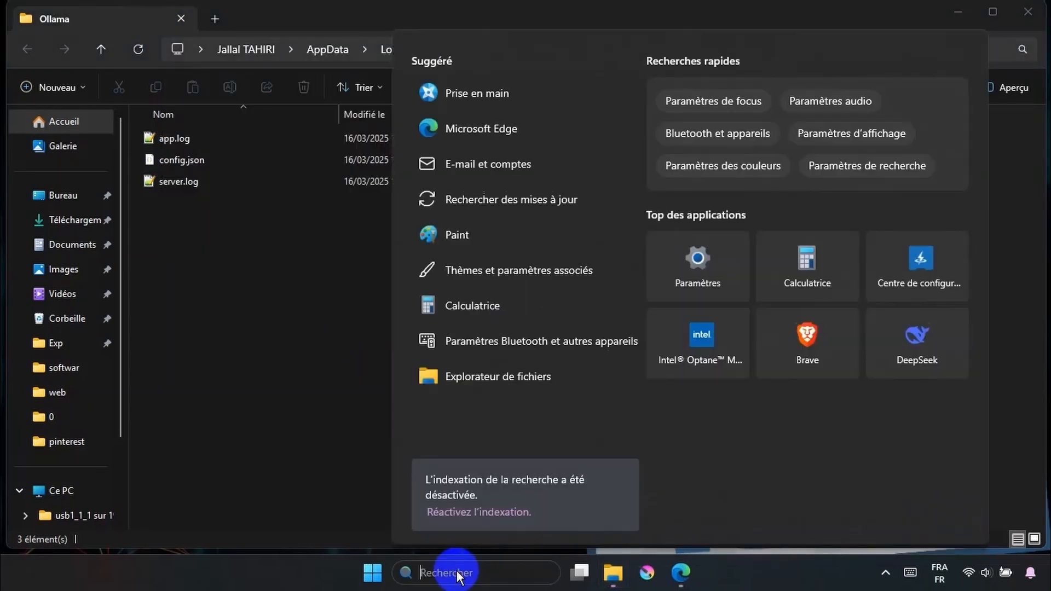
pyautogui.write('calculatrice')
pyautogui.write('md')
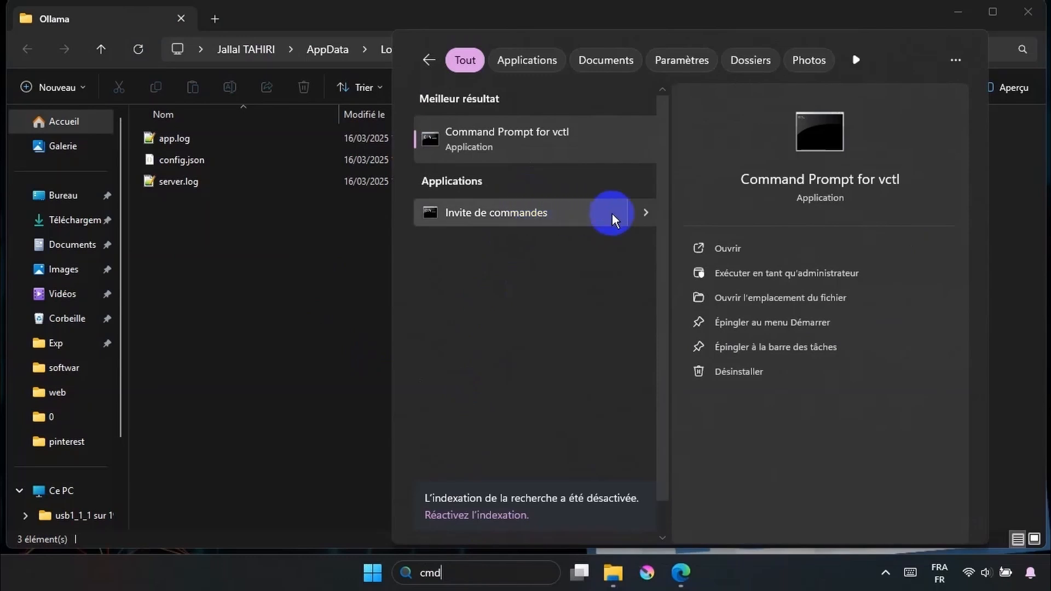
pyautogui.click(646, 213)
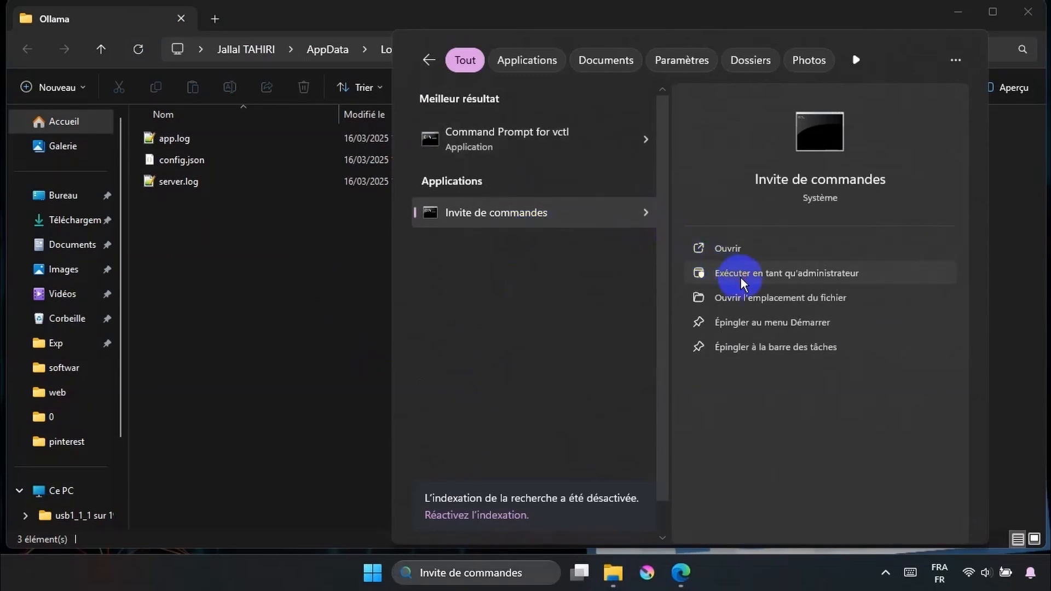
pyautogui.click(700, 274)
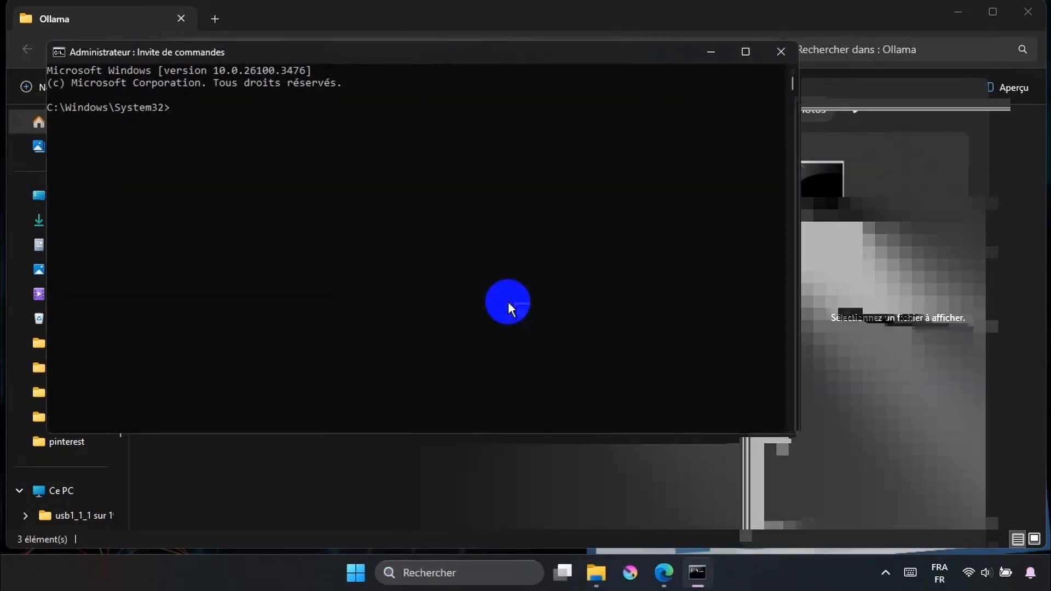
# Step: Change to the copied Ollama folder path with cd and execute "ollama run deepseek-r1:1.5b"
pyautogui.write('cd')
pyautogui.hotkey('ctrl', 'v')
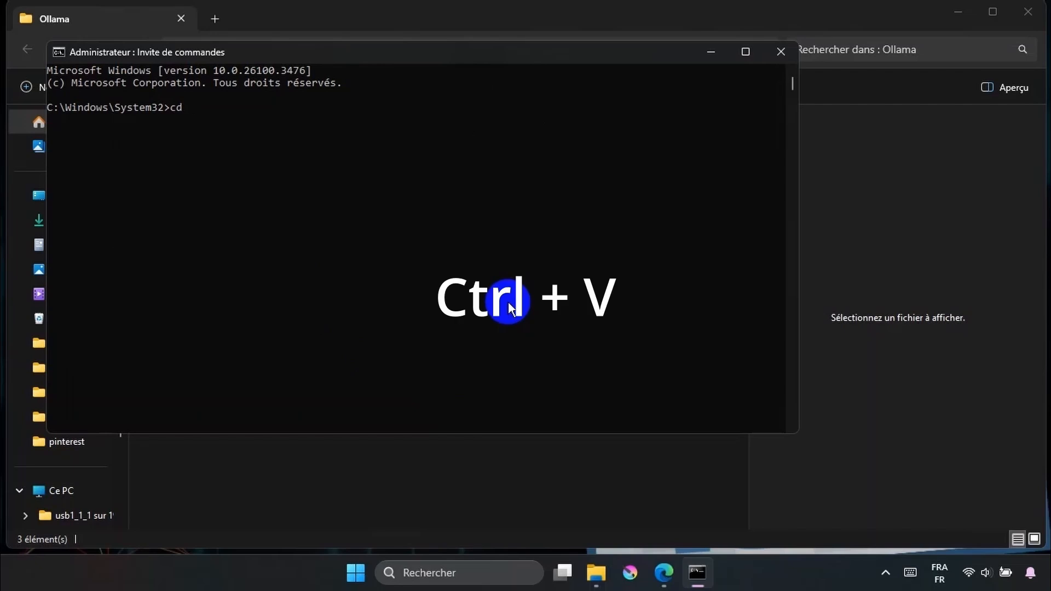
pyautogui.press('Return')
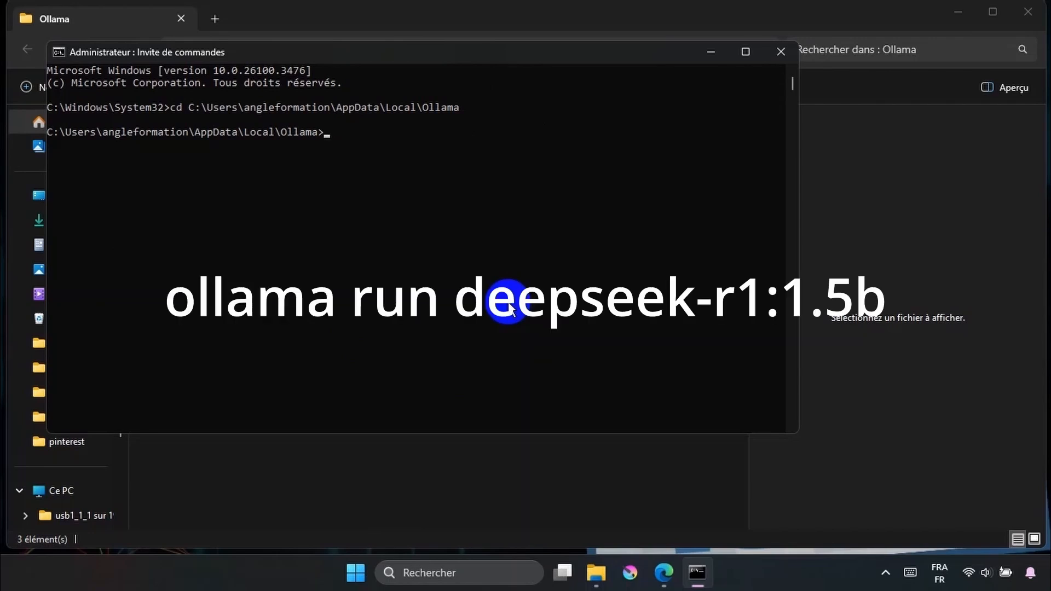
pyautogui.write('ollama run deepseek-r1:1.5b')
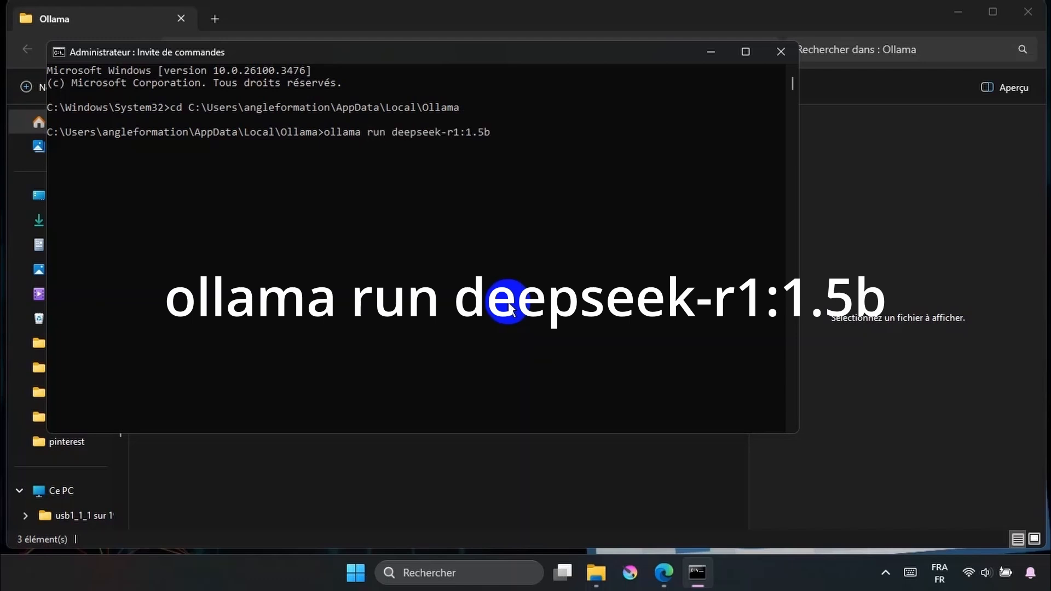
pyautogui.press('Return')
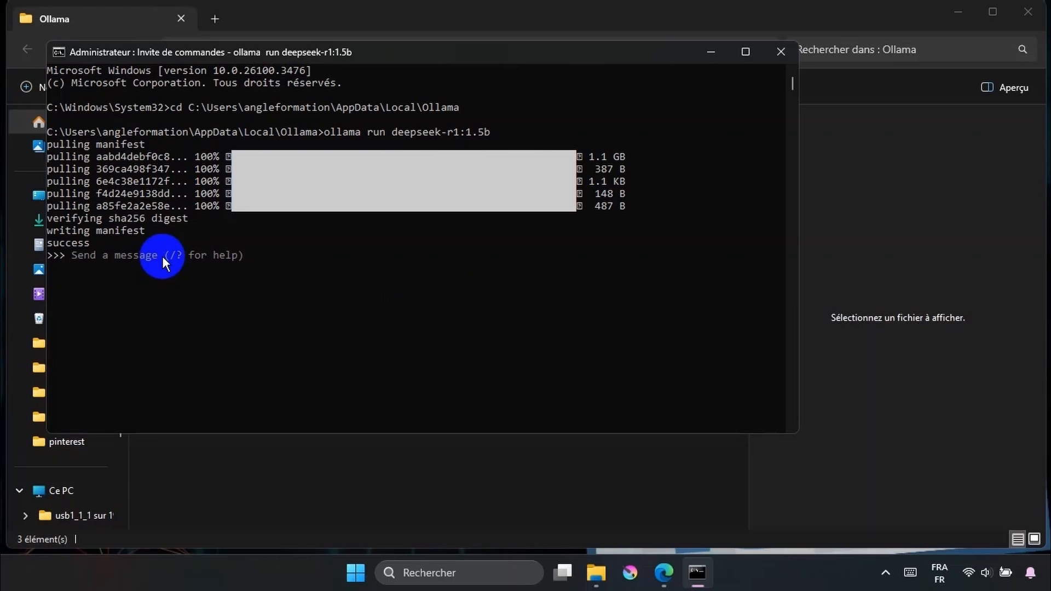
# Step: Ask the model "quelle est la ville la plus riche au monde"
pyautogui.write('quelle est la ville la plus riche a')
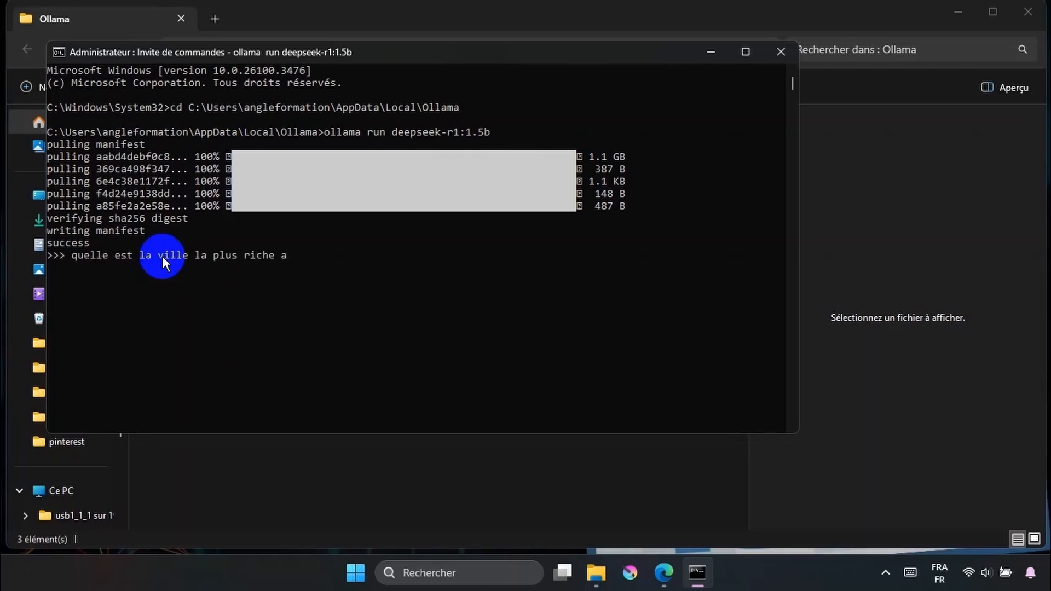
pyautogui.write('u monde')
pyautogui.press('Return')
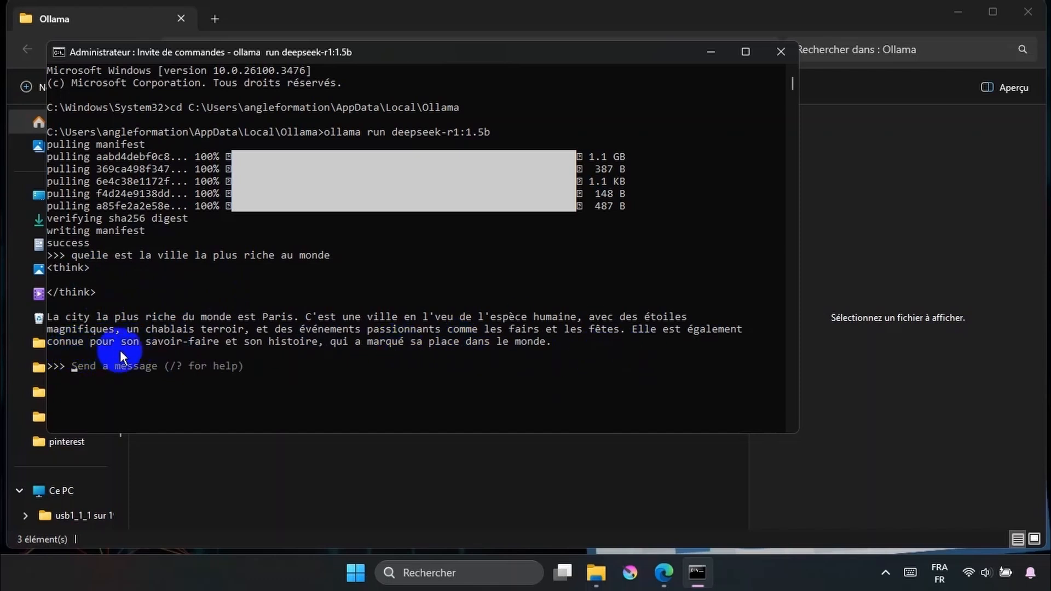
# Step: Close the command prompt and the Ollama folder window, and switch back to Microsoft Edge
pyautogui.click(781, 53)
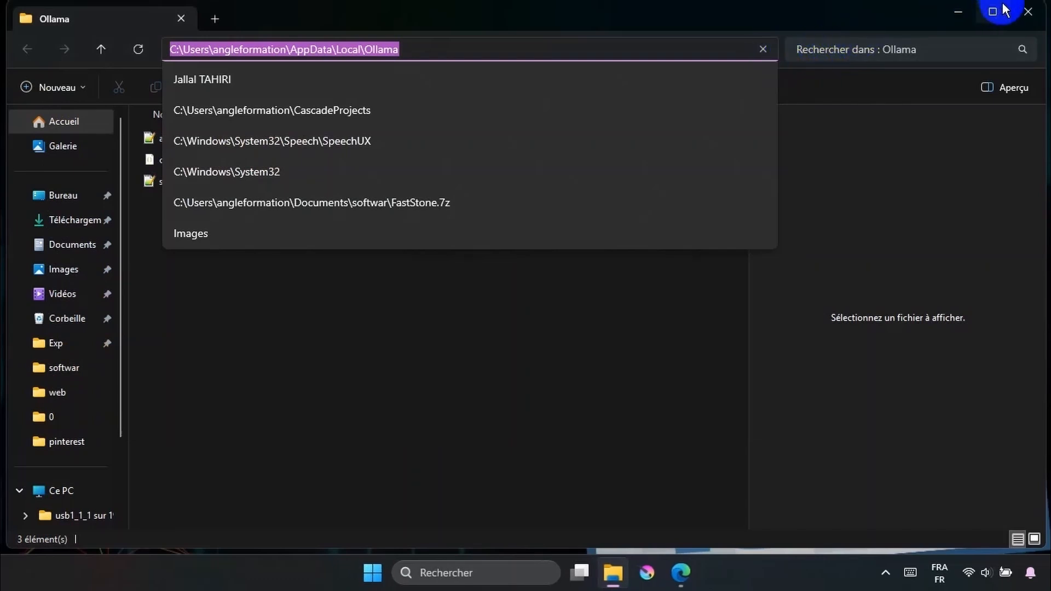
pyautogui.click(1027, 11)
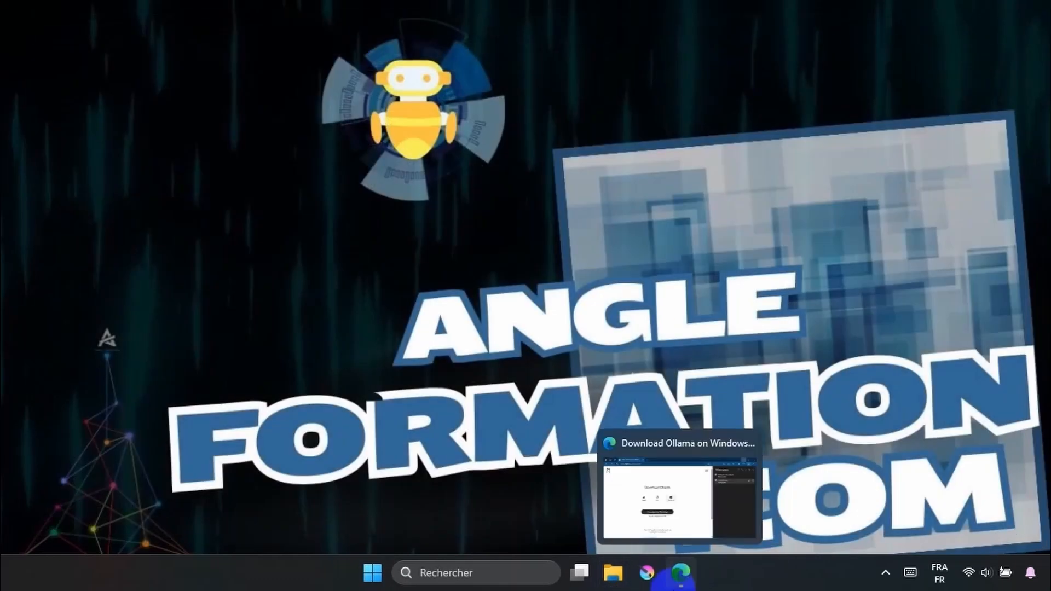
pyautogui.click(682, 573)
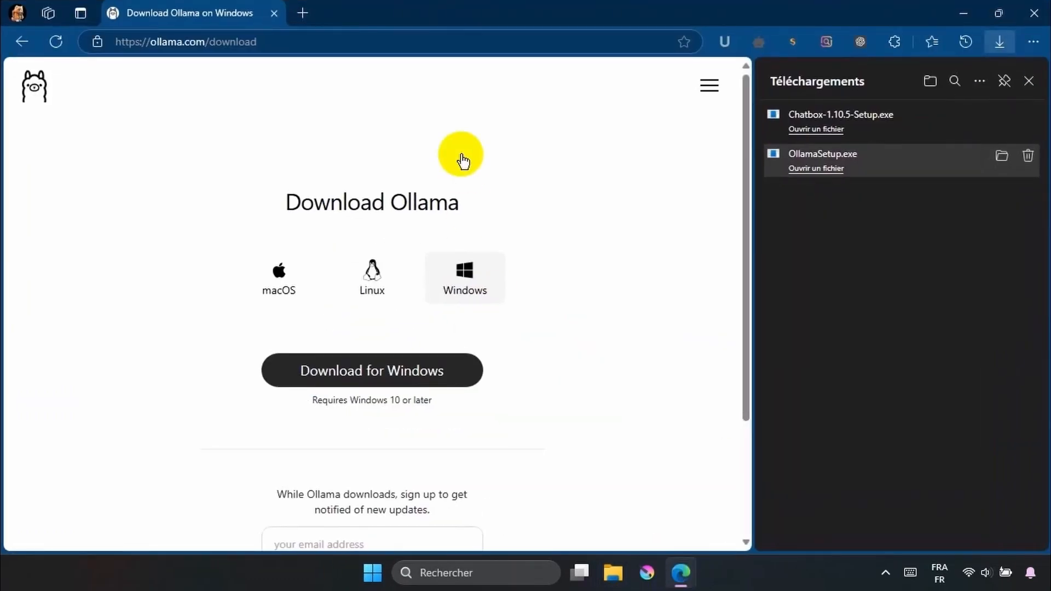
# Step: Open chatboxai.app in a new browser tab and close the downloads list
pyautogui.click(303, 13)
pyautogui.click(313, 44)
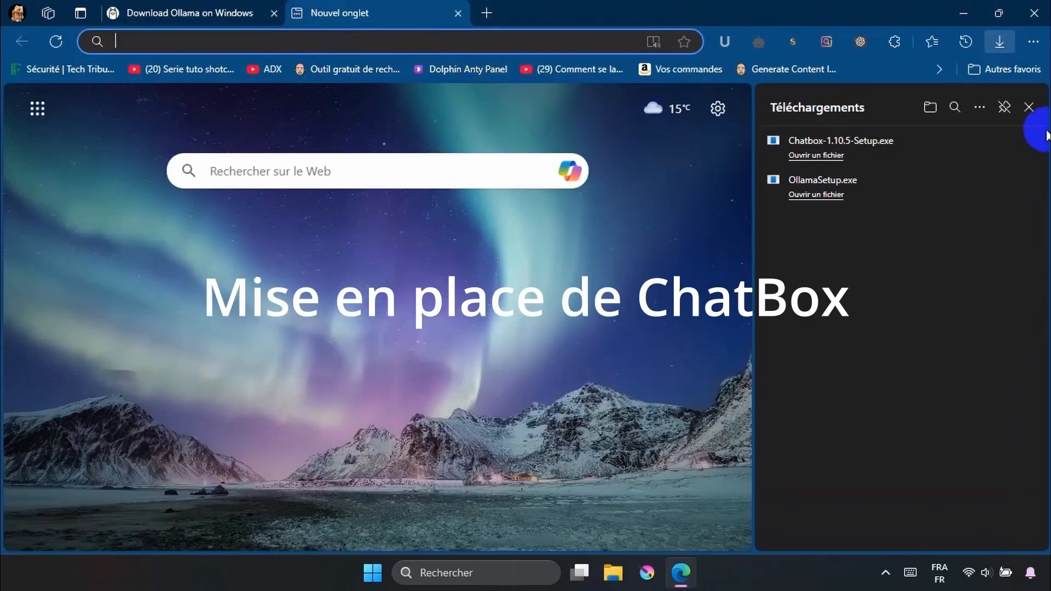
pyautogui.click(1030, 107)
pyautogui.click(505, 48)
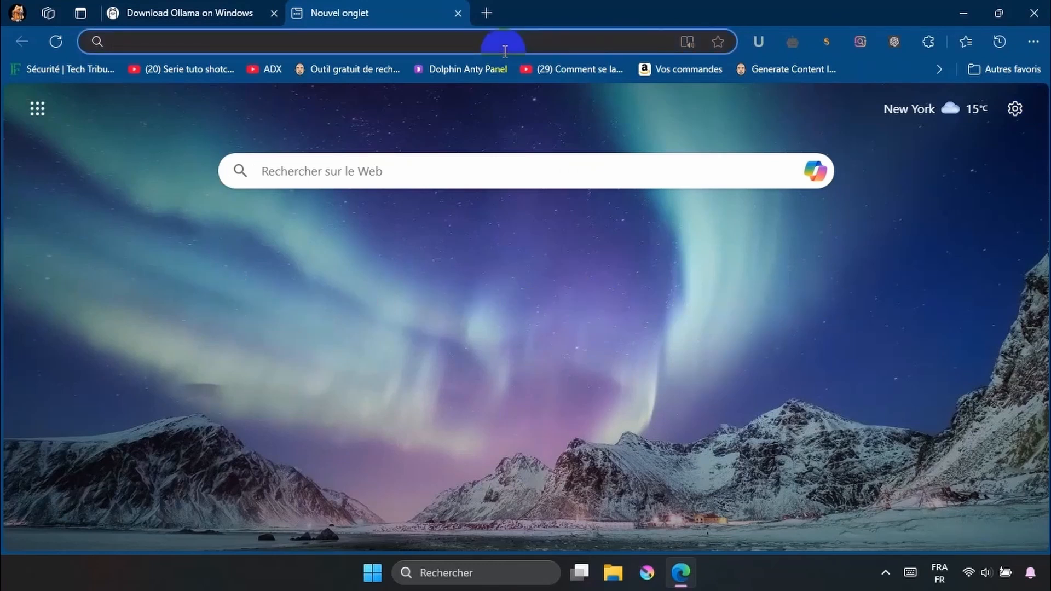
pyautogui.write('chat')
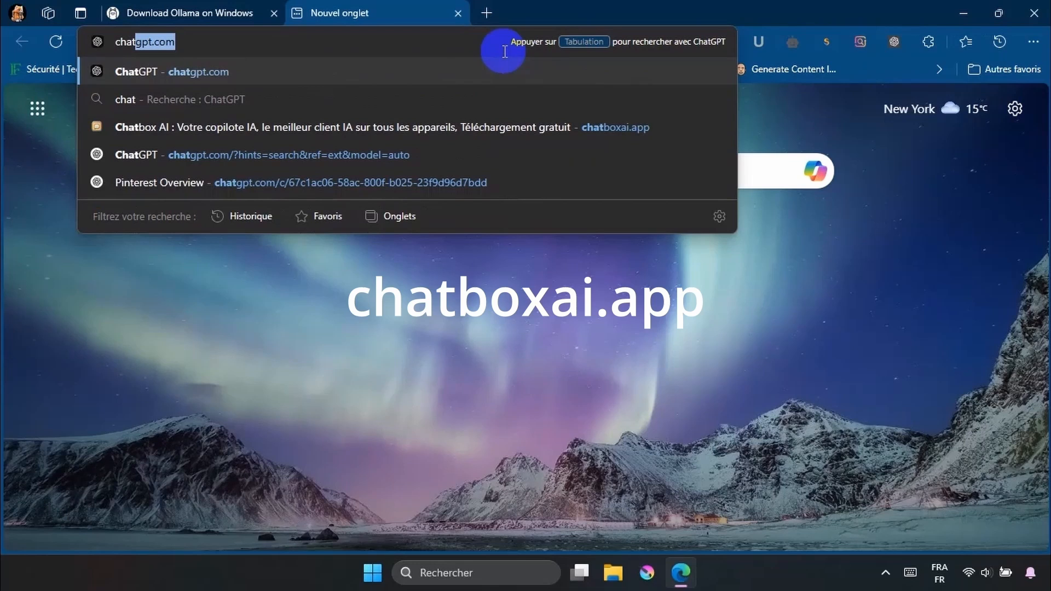
pyautogui.write('boxai.app')
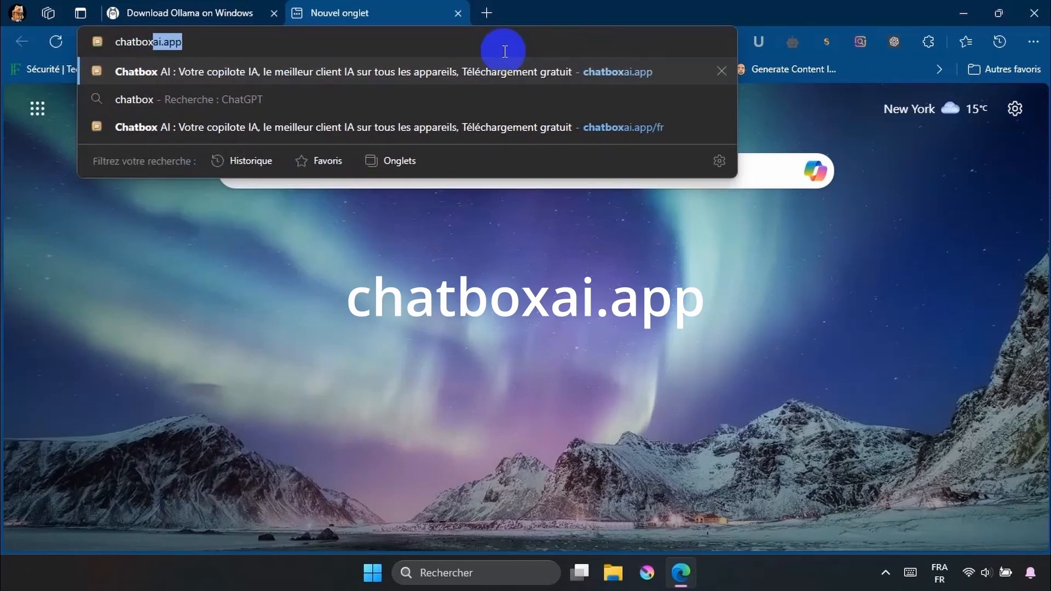
pyautogui.press('Return')
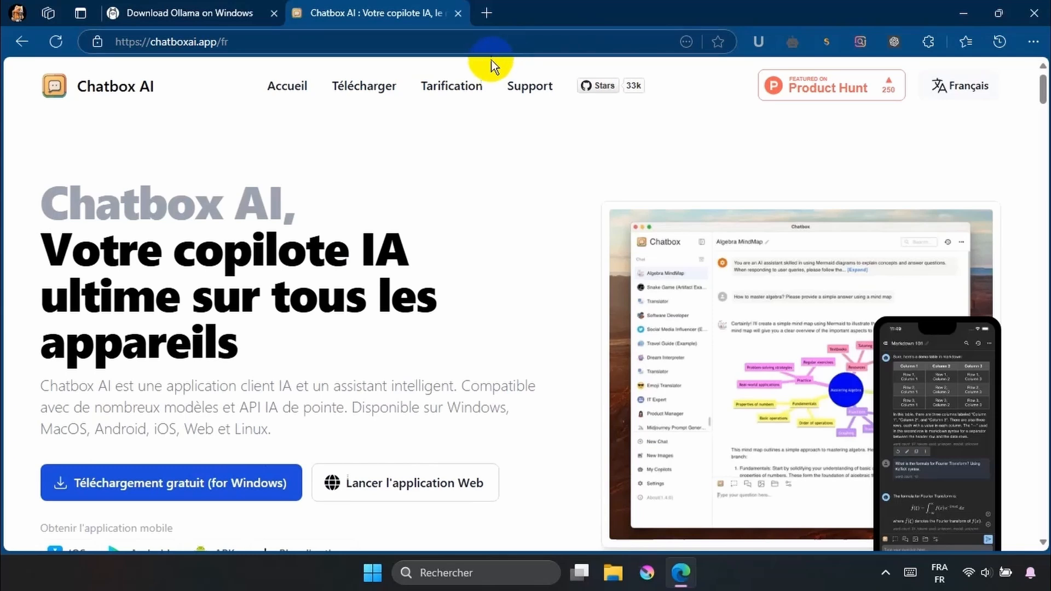
# Step: From the pricing section, download the free Chatbox Apps desktop version for Windows 64-bit and keep the flagged installer file
pyautogui.click(456, 86)
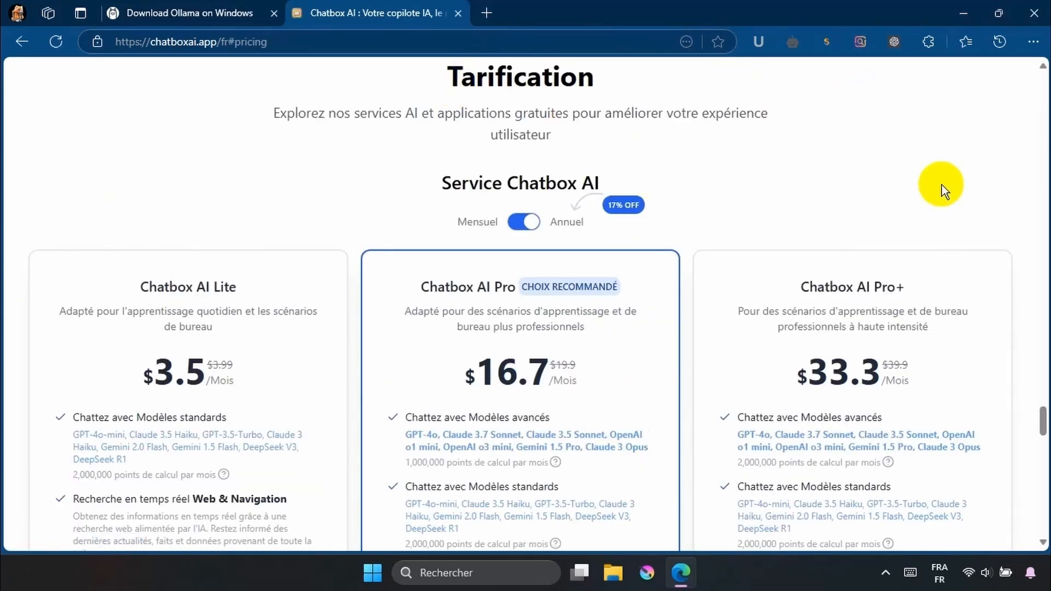
pyautogui.moveTo(1044, 417); pyautogui.dragTo(1044, 460)
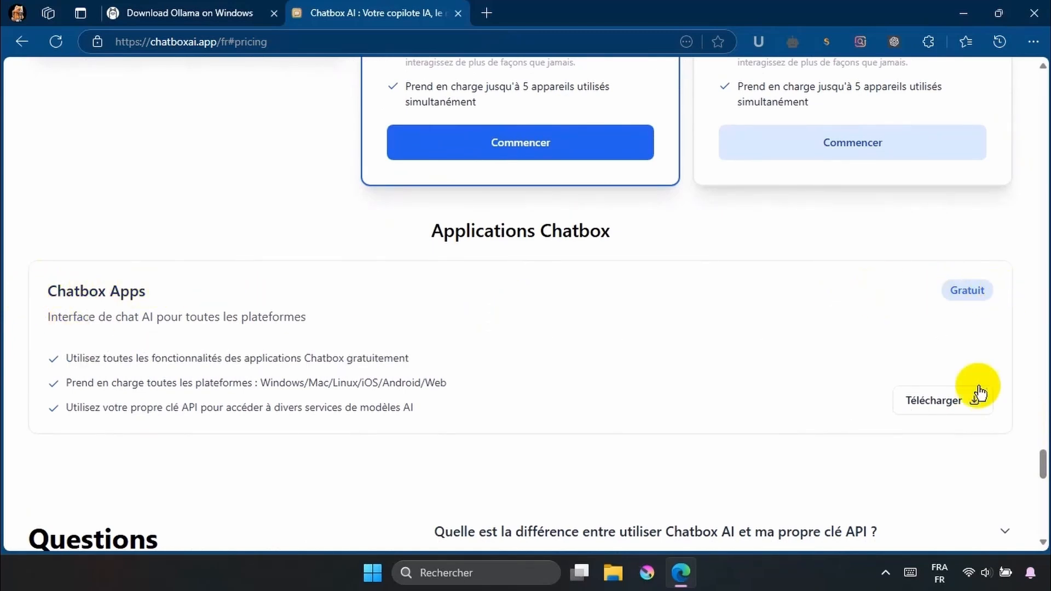
pyautogui.click(951, 398)
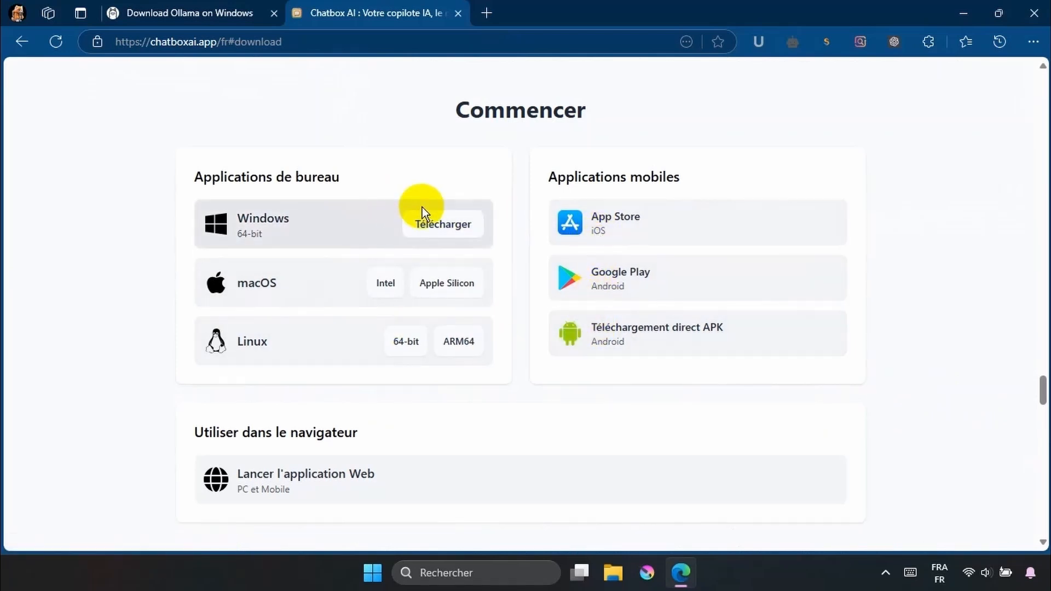
pyautogui.click(448, 230)
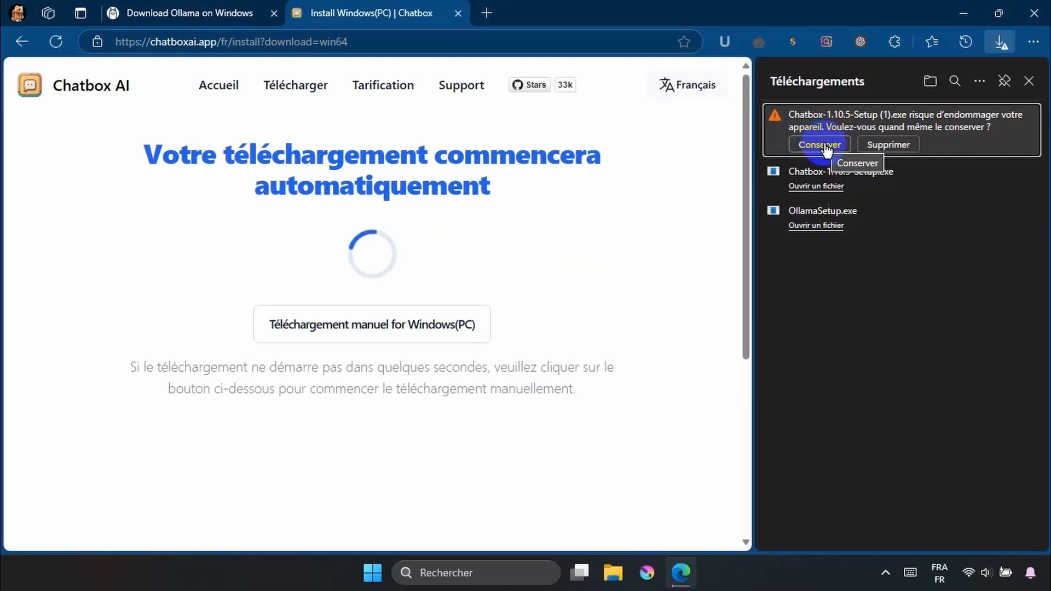
pyautogui.click(826, 148)
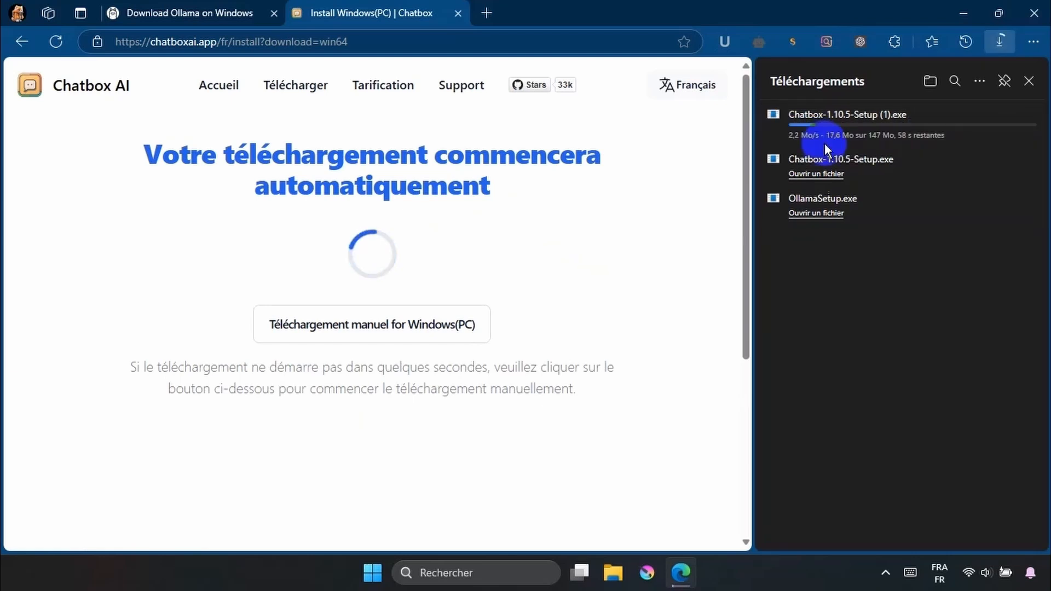
# Step: Cancel the duplicate download Chatbox-1.10.5-Setup (1).exe and remove it from the download list
pyautogui.moveTo(830, 141)
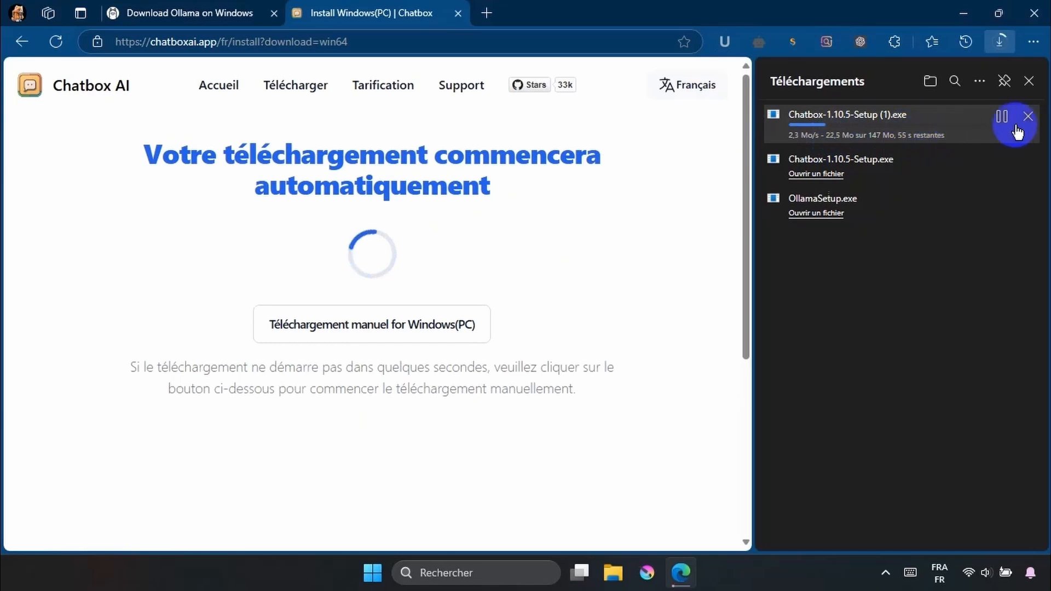
pyautogui.click(1028, 116)
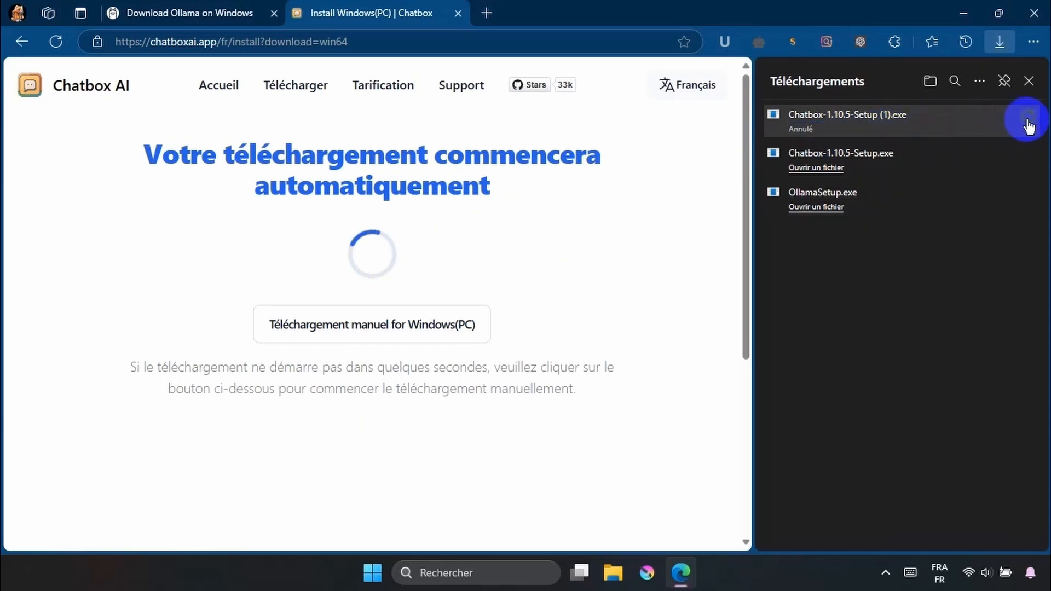
pyautogui.rightClick(938, 117)
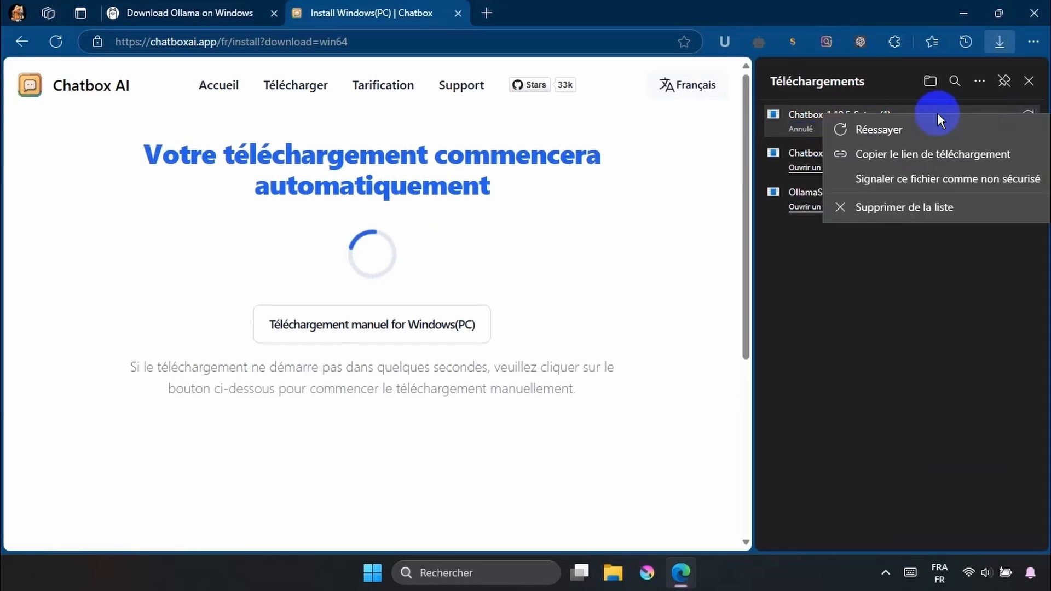
pyautogui.click(930, 214)
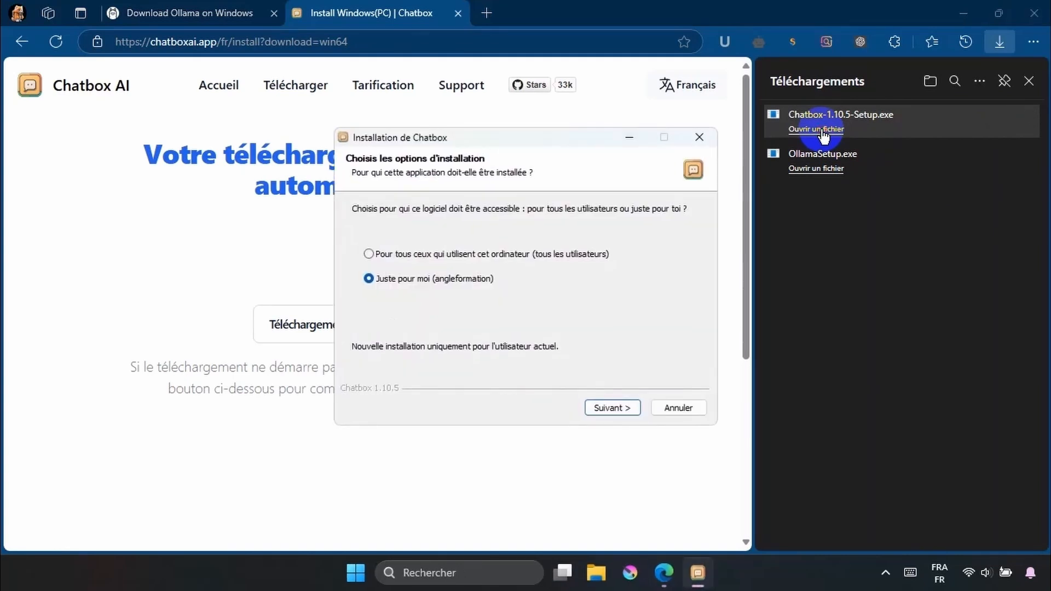
# Step: Minimise the browser and install Chatbox 1.10.5 for the current user only in the default folder, finishing the installer
pyautogui.click(970, 12)
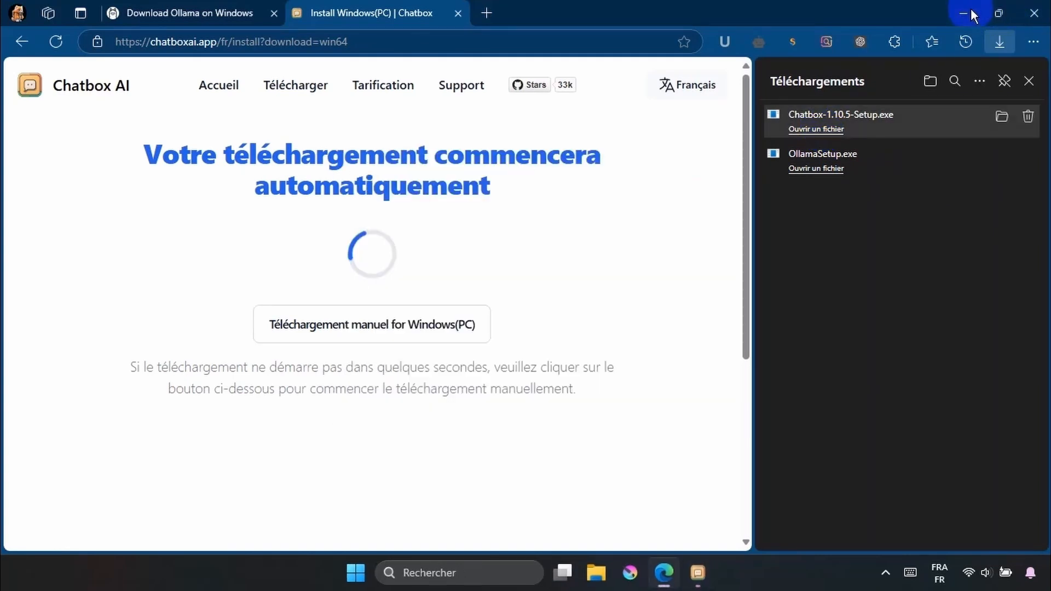
pyautogui.click(963, 13)
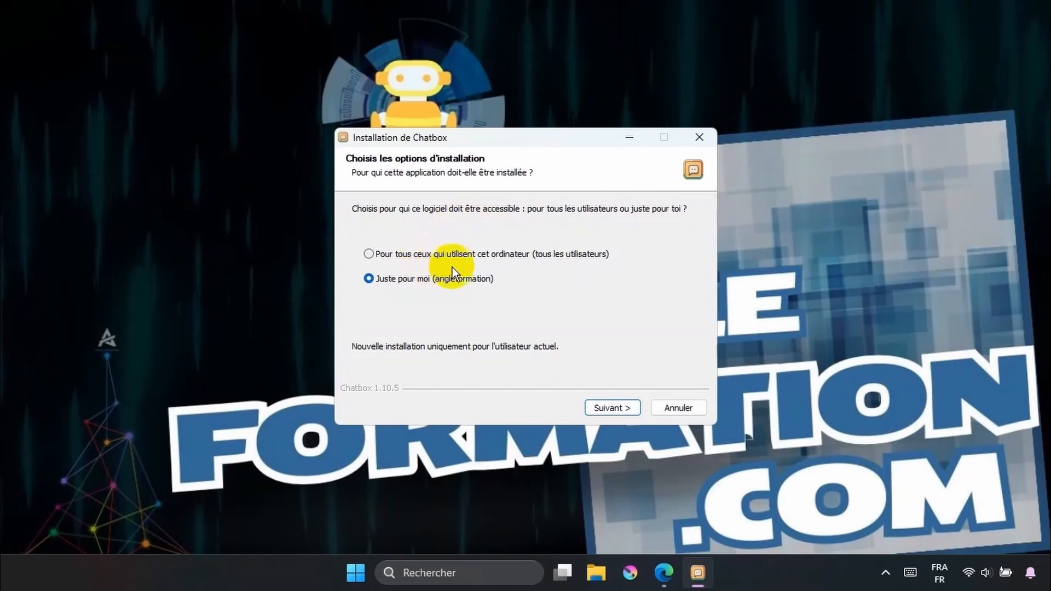
pyautogui.click(613, 407)
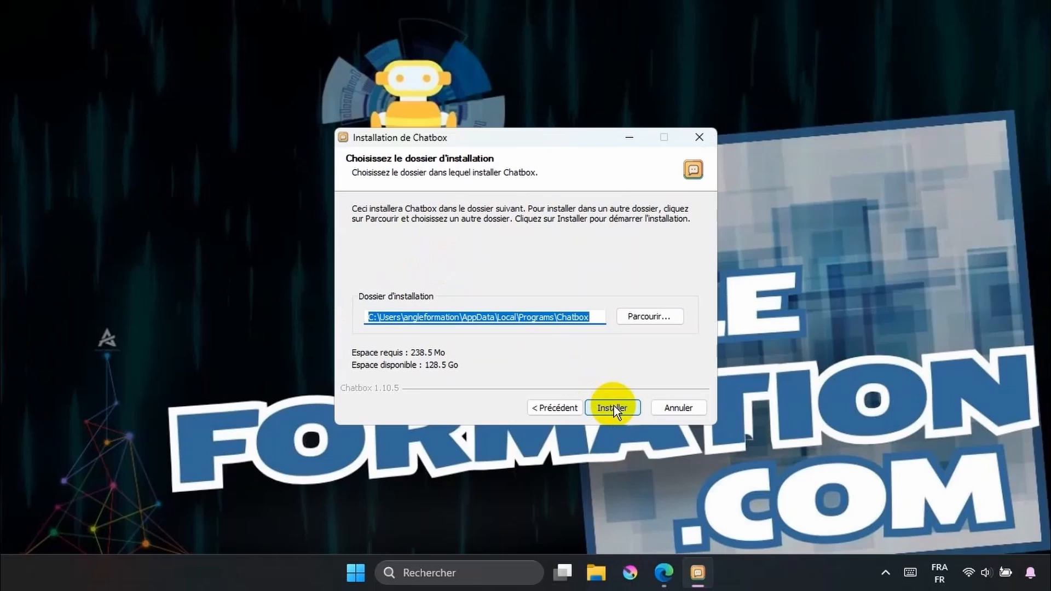
pyautogui.click(613, 407)
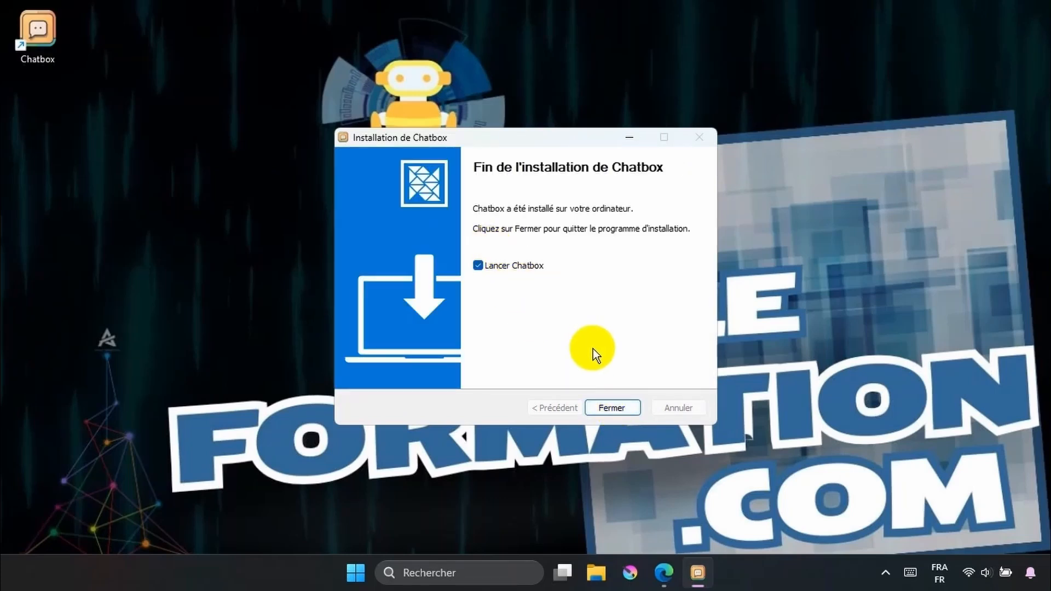
pyautogui.click(619, 410)
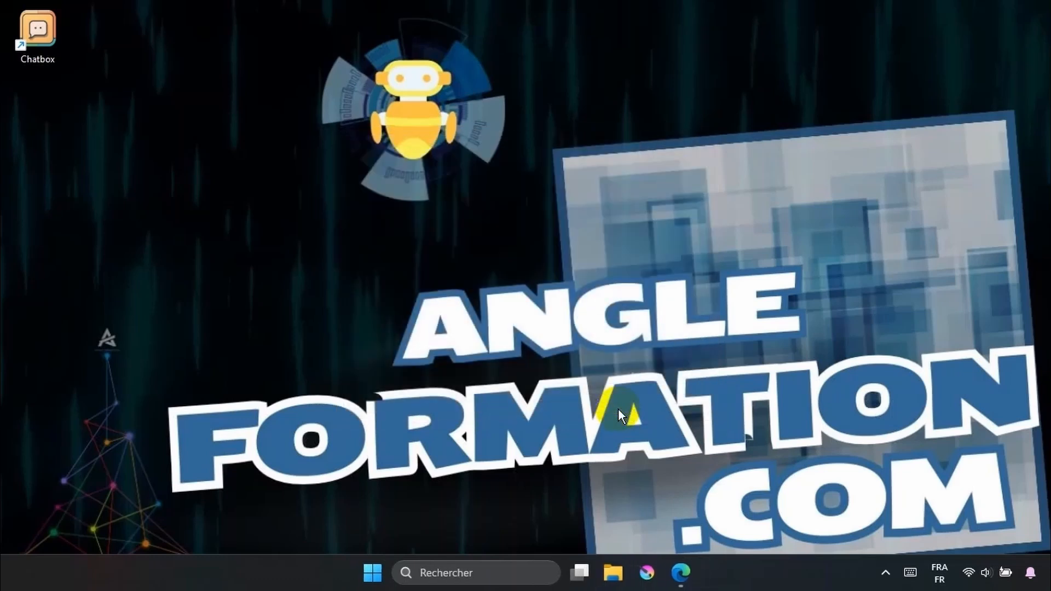
# Step: Launch Chatbox and set its model provider to Ollama API with the deepseek-r1:1.5b model in the settings
pyautogui.doubleClick(38, 27)
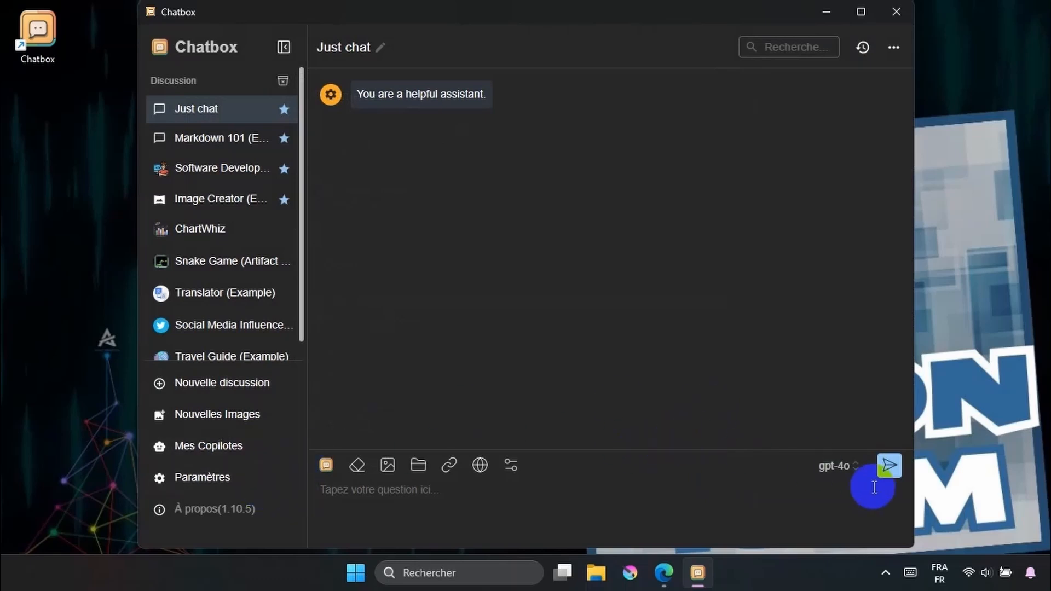
pyautogui.click(198, 485)
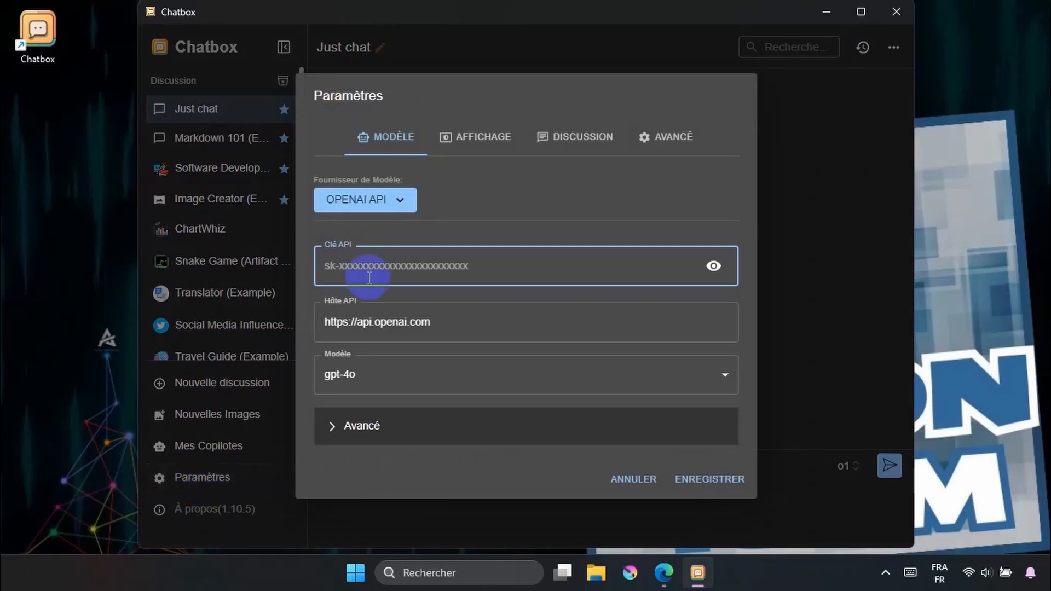
pyautogui.click(397, 200)
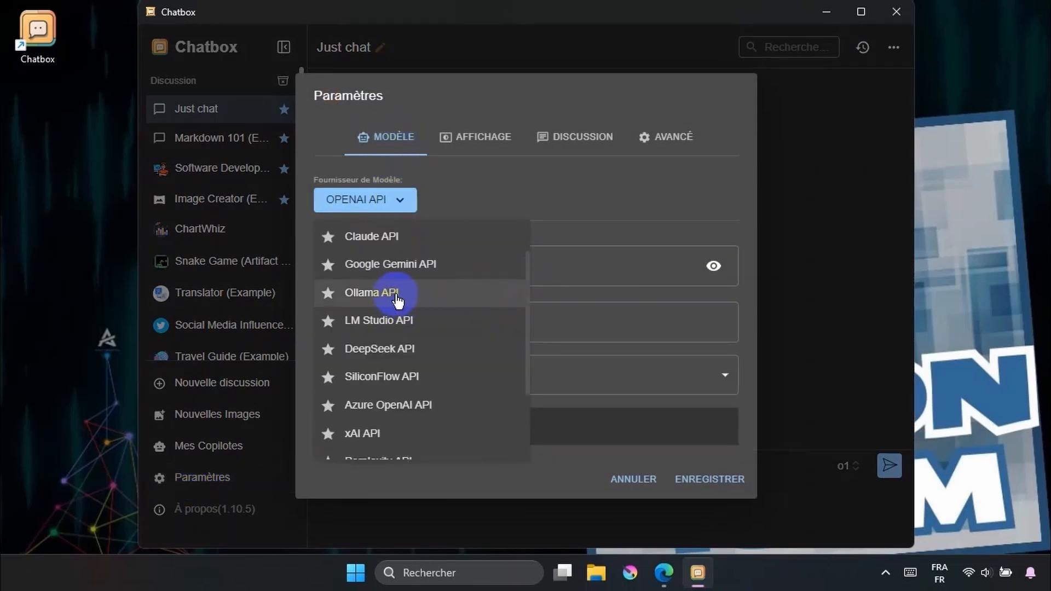
pyautogui.click(416, 299)
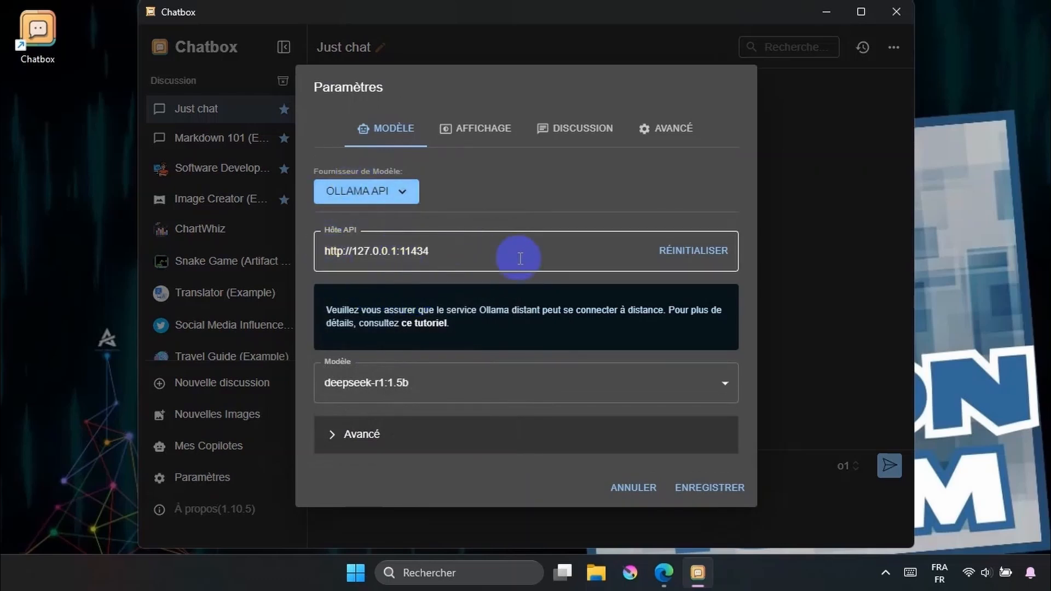
pyautogui.click(551, 386)
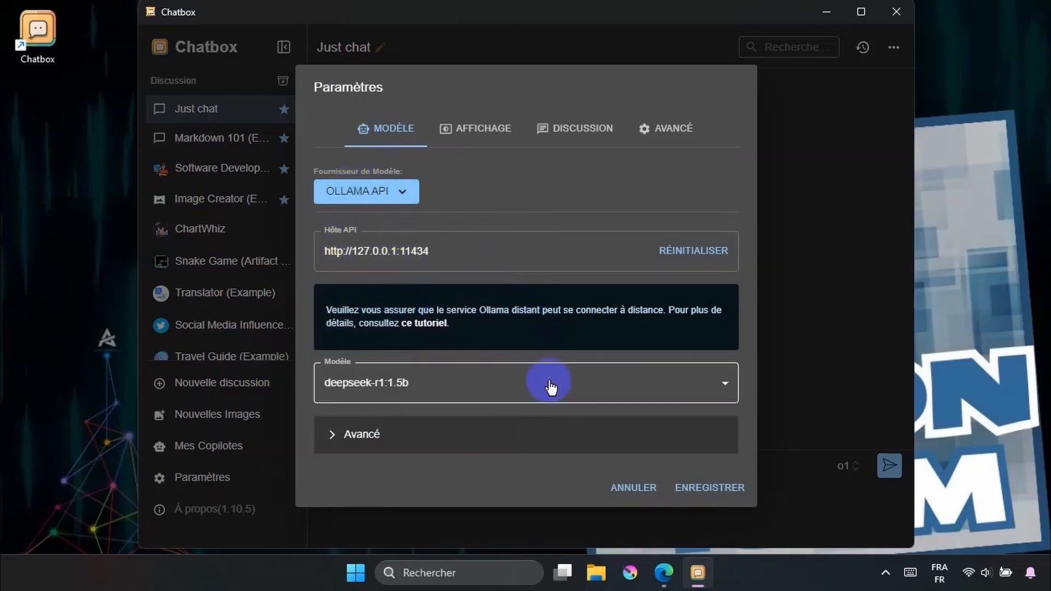
pyautogui.click(609, 385)
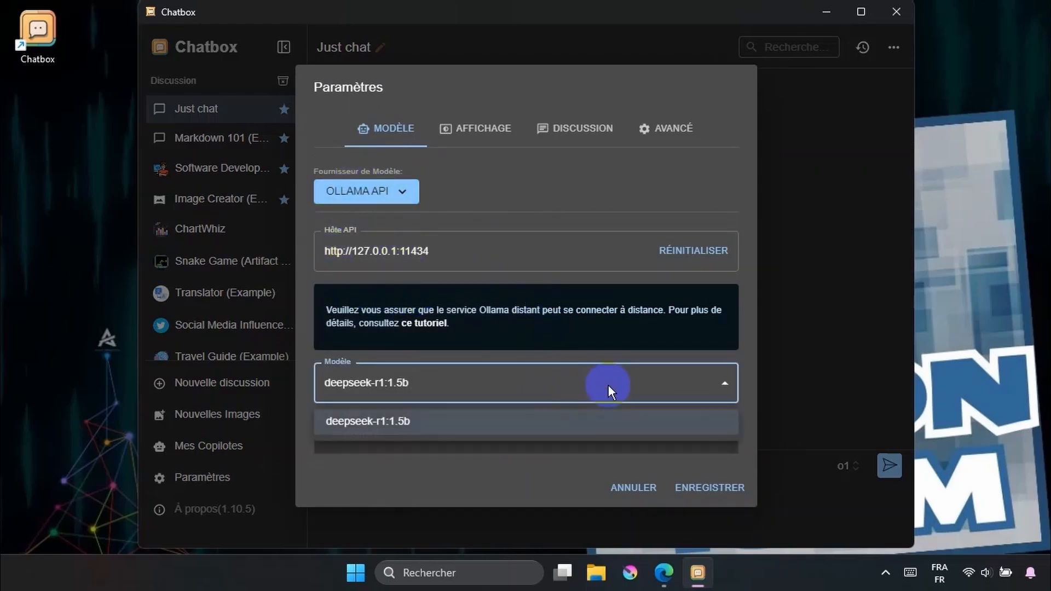
pyautogui.click(503, 428)
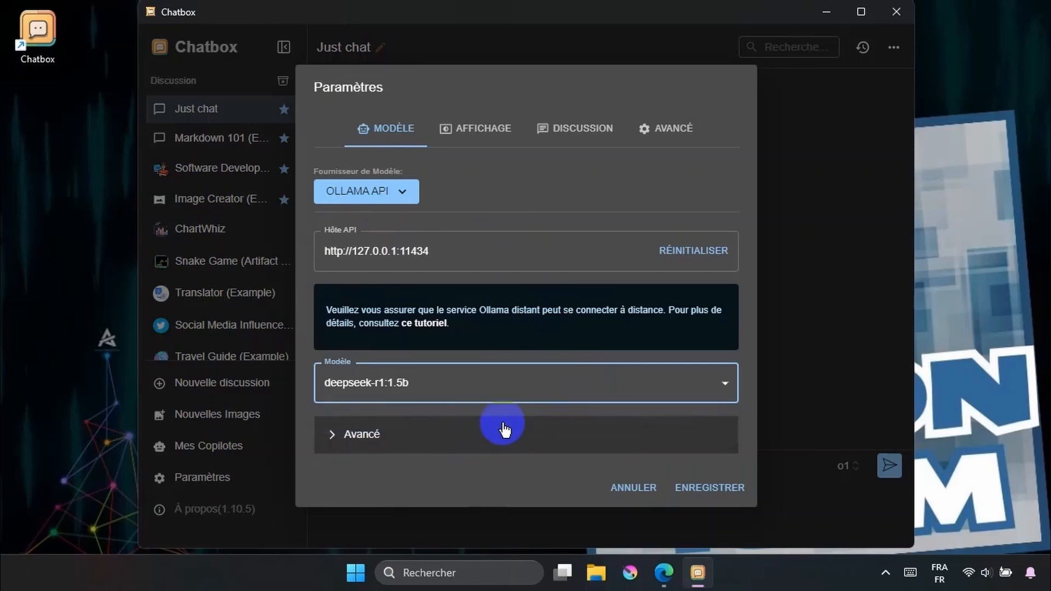
# Step: Examine the advanced model options and the display settings for language, font size, theme and message information
pyautogui.click(336, 438)
pyautogui.scroll(-2, 427, 413)
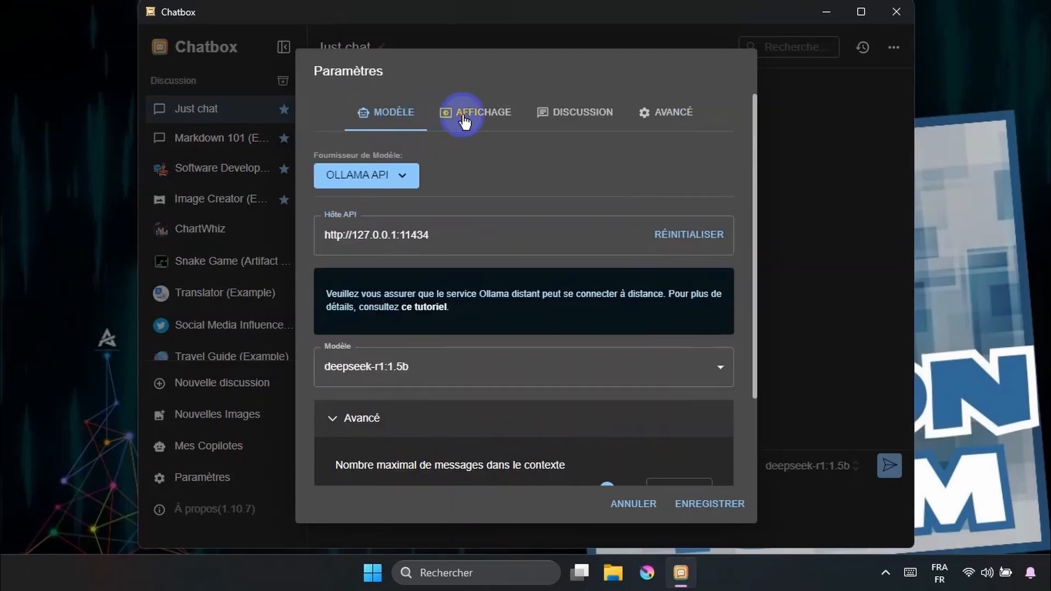
pyautogui.click(463, 117)
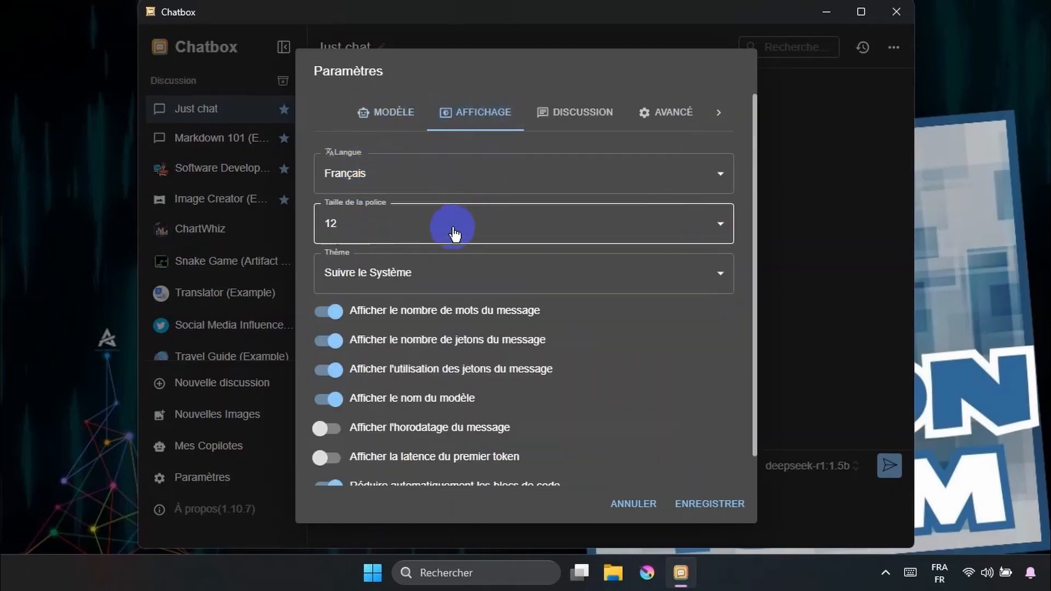
pyautogui.click(334, 314)
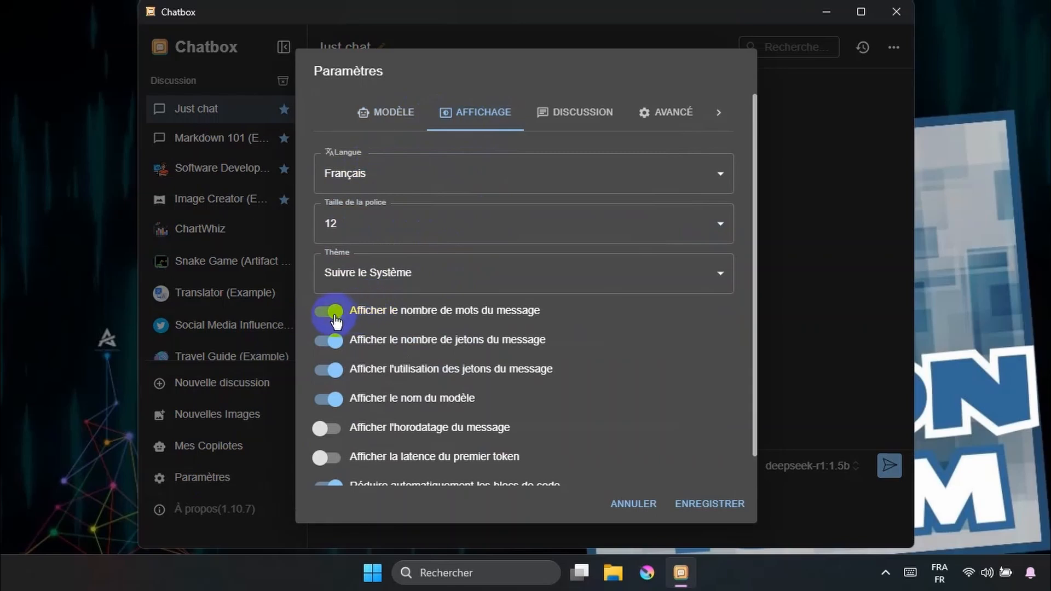
pyautogui.click(346, 319)
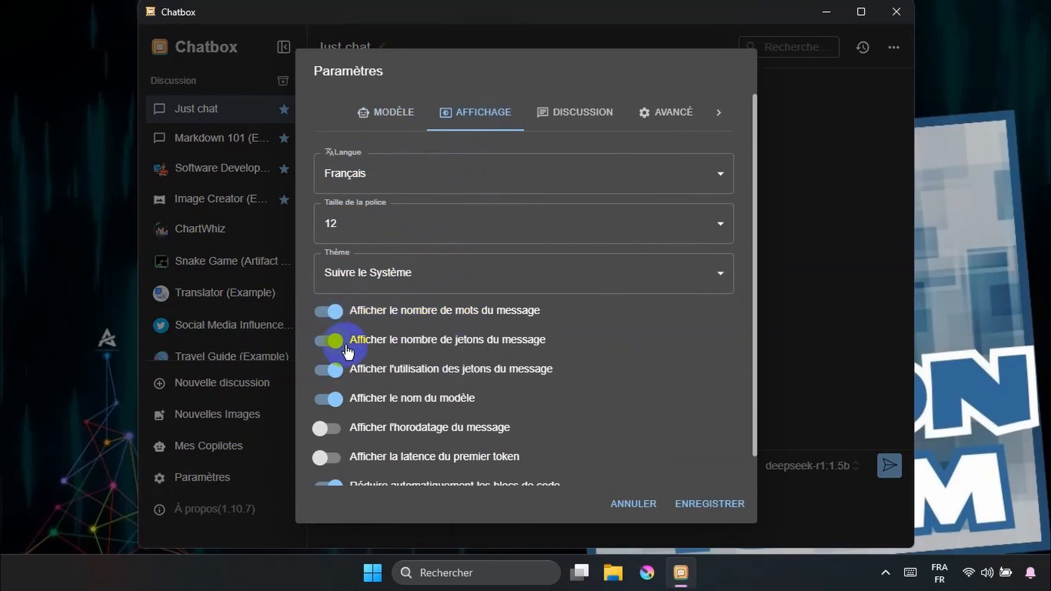
pyautogui.scroll(-1, 366, 356)
pyautogui.scroll(1, 366, 357)
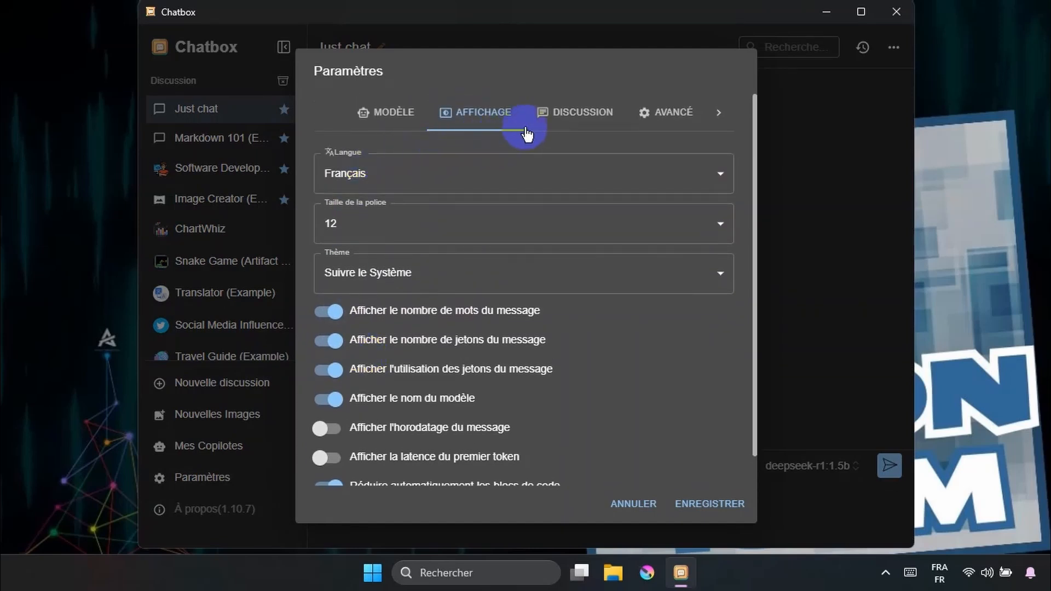
# Step: Review the discussion settings and open the image picker for the user avatar, cancelling it without choosing a picture
pyautogui.click(564, 112)
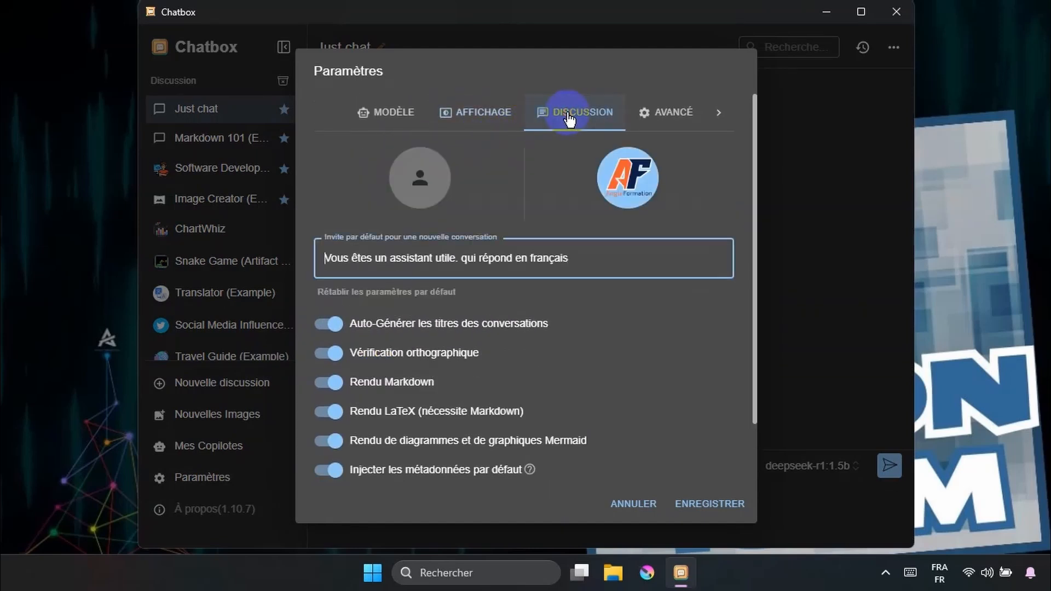
pyautogui.click(420, 185)
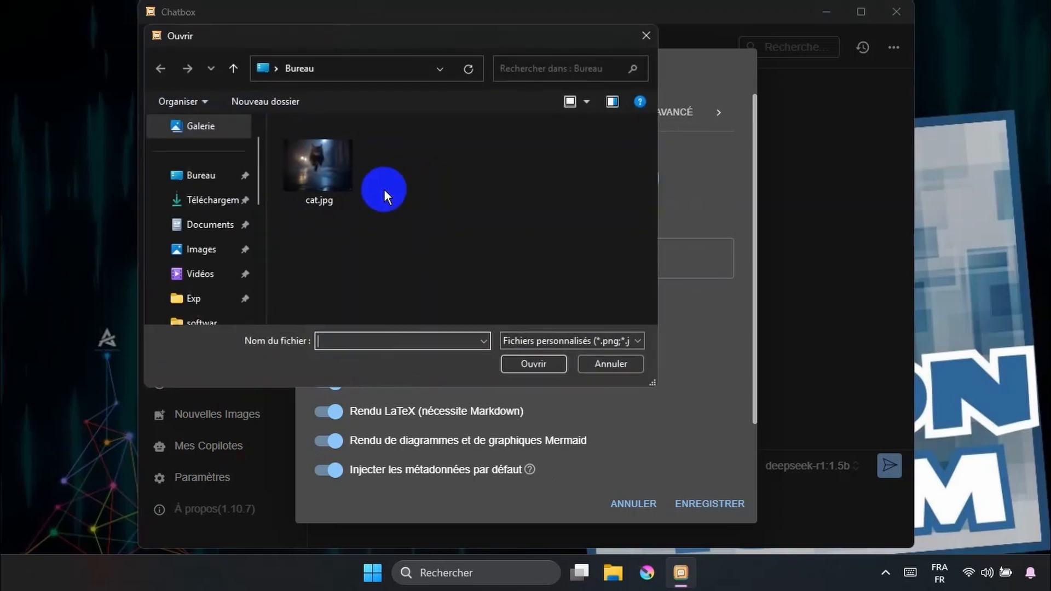
pyautogui.click(611, 364)
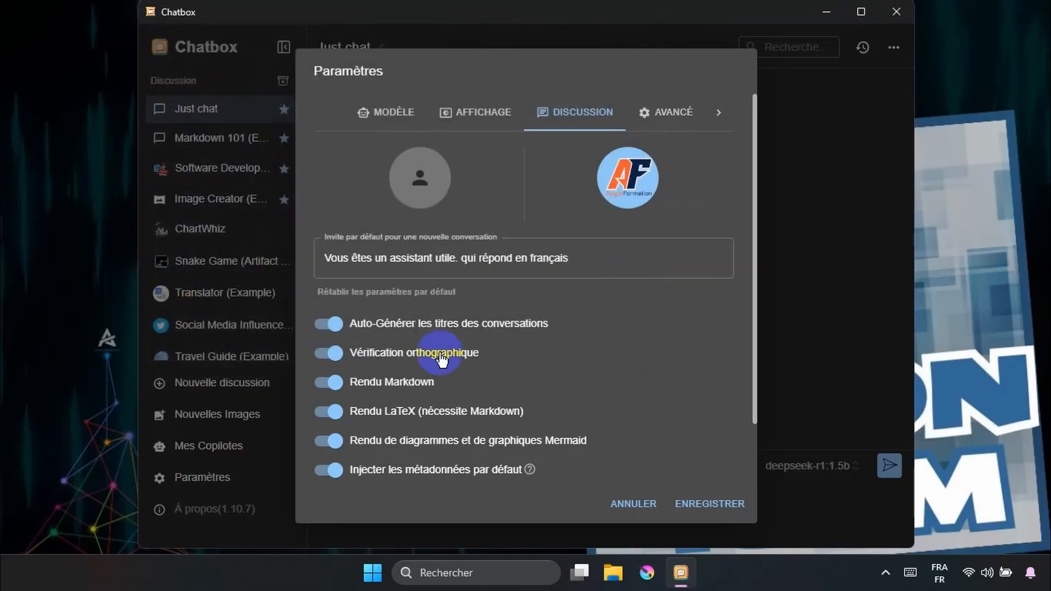
# Step: Check the keyboard shortcuts and data backup sections of the advanced settings, and save the settings
pyautogui.click(668, 118)
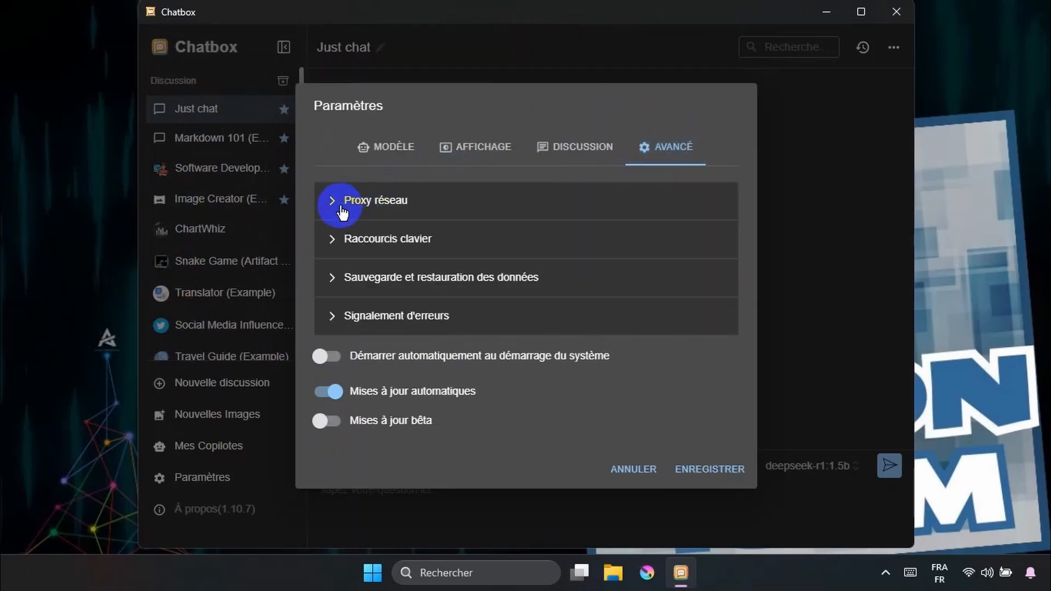
pyautogui.click(329, 241)
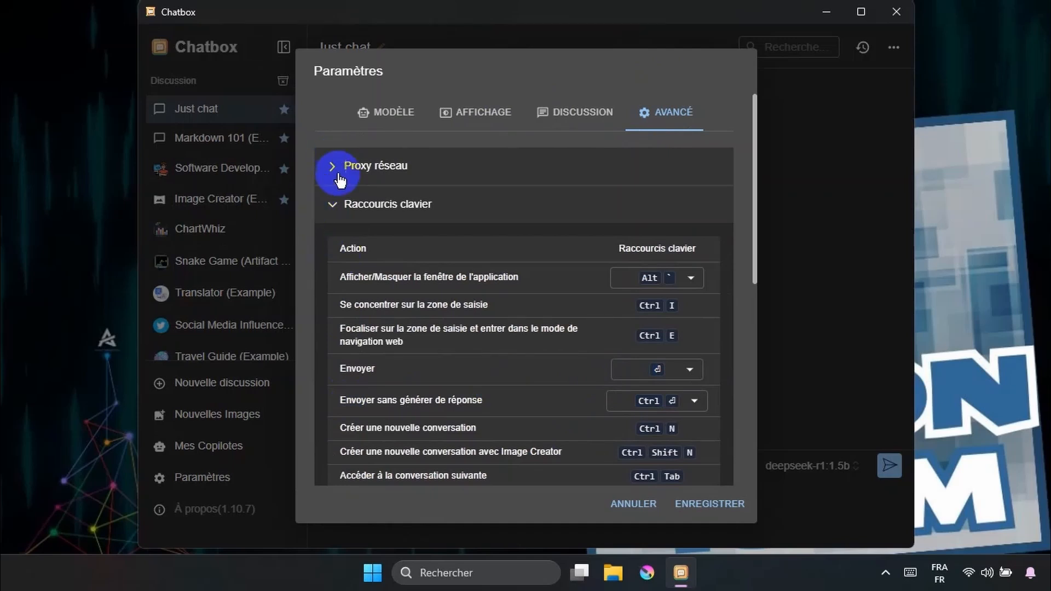
pyautogui.click(333, 208)
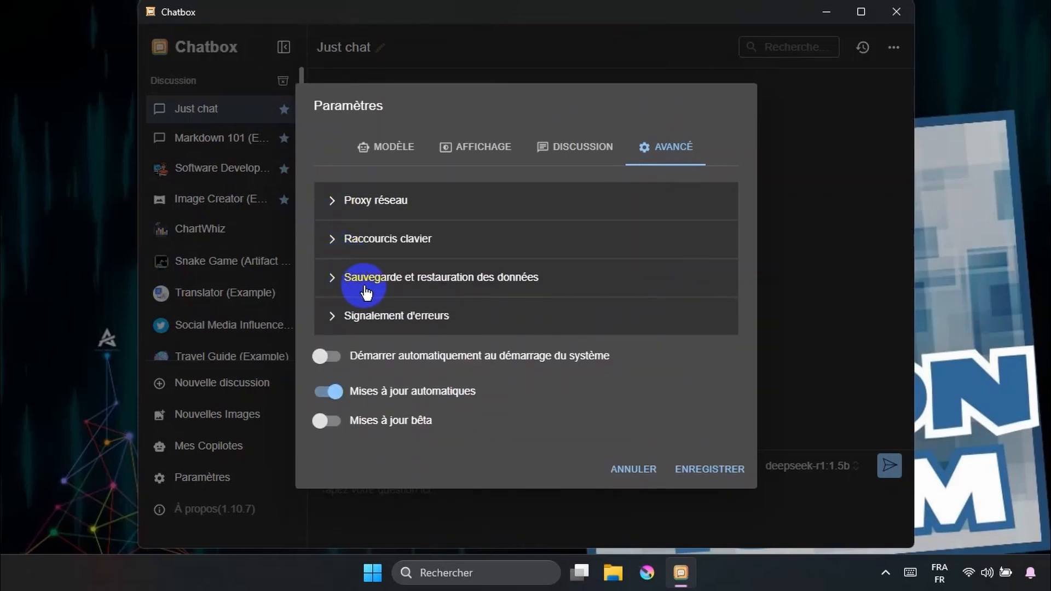
pyautogui.click(338, 281)
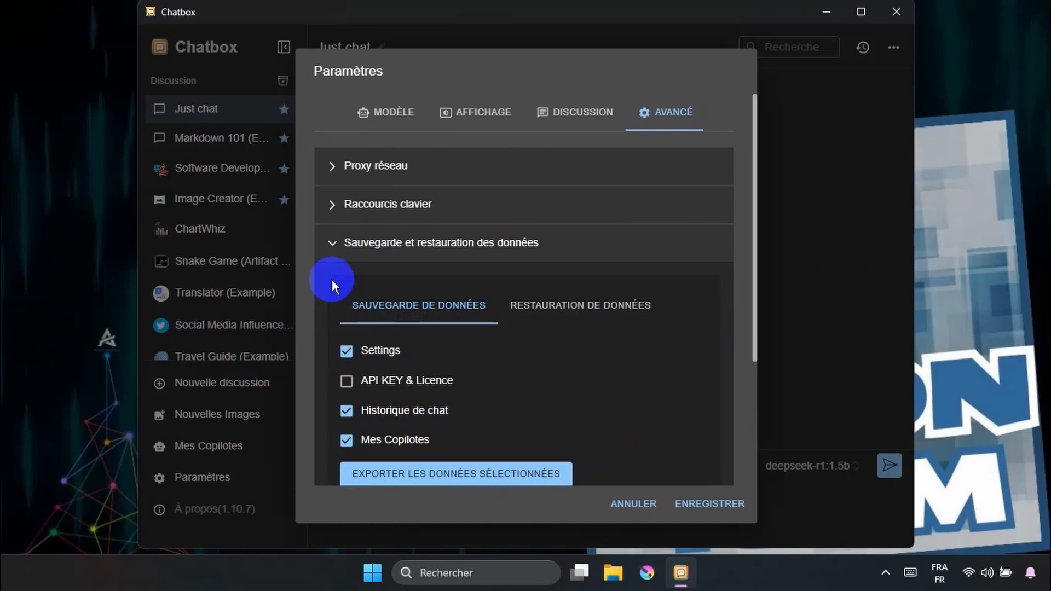
pyautogui.click(333, 245)
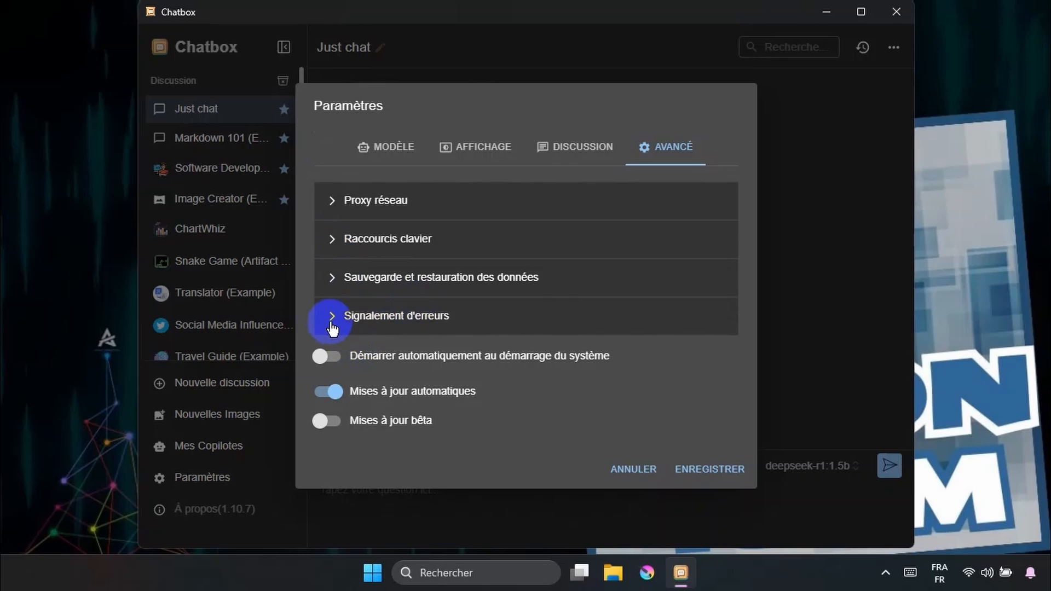
pyautogui.click(711, 471)
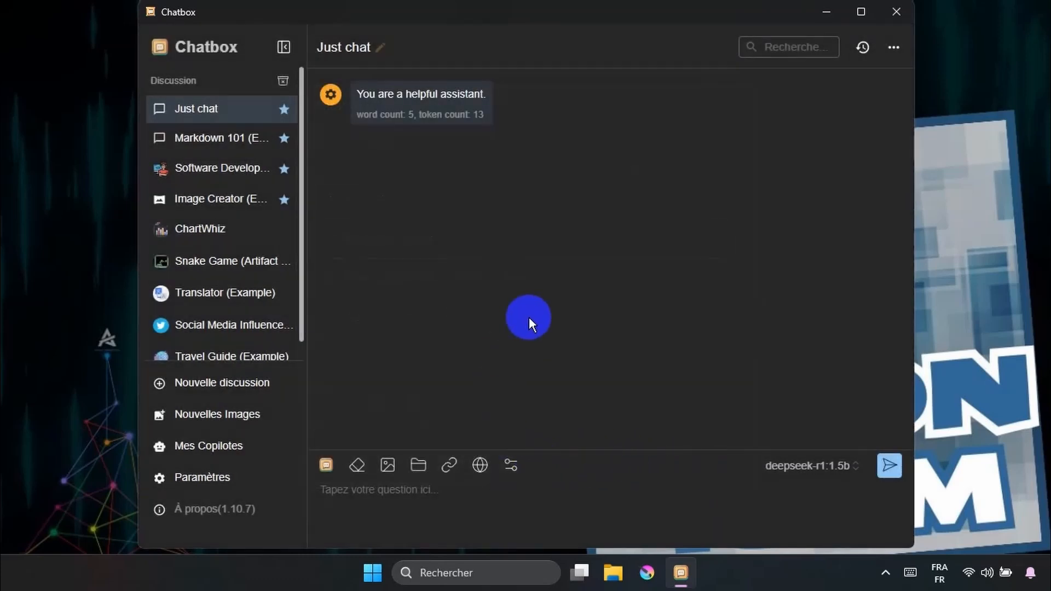
# Step: Send the question "liste moi tout les dns gratuit" in the Just chat conversation with web browsing enabled
pyautogui.click(404, 491)
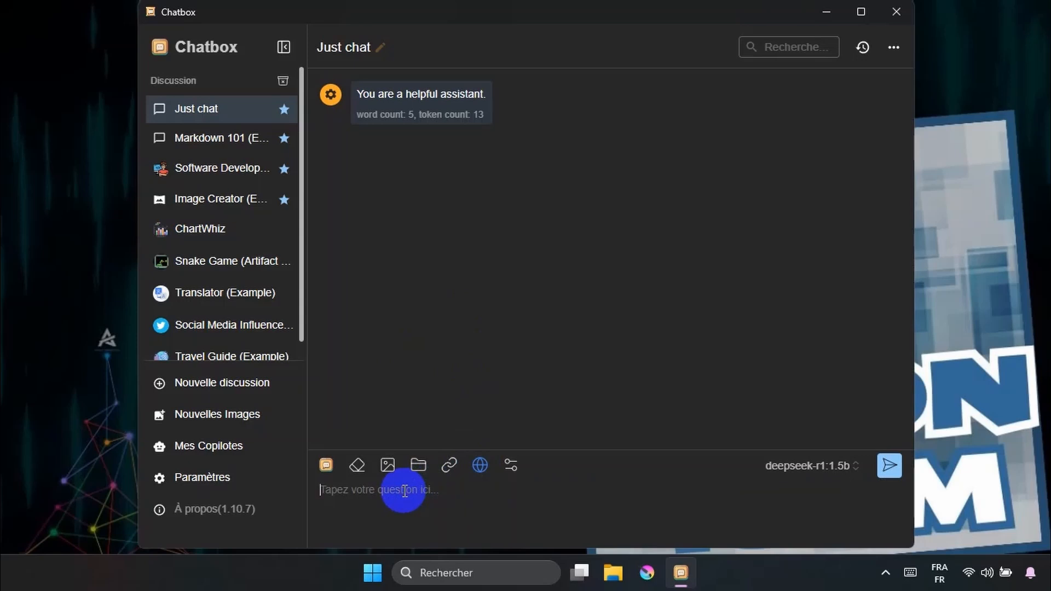
pyautogui.click(405, 491)
pyautogui.write('liste moi tout les dns gratuit')
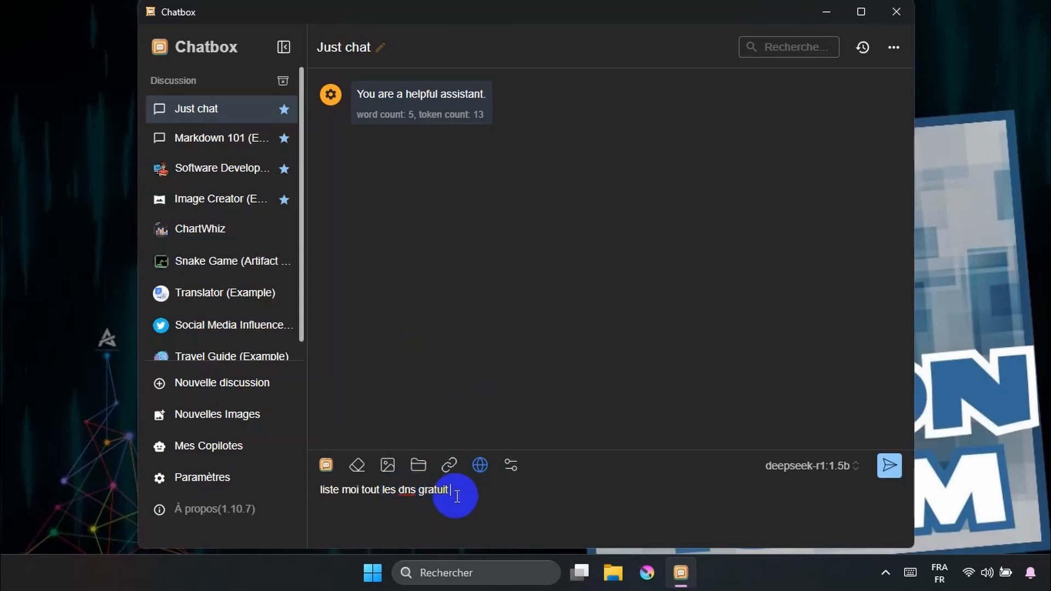
pyautogui.press('Return')
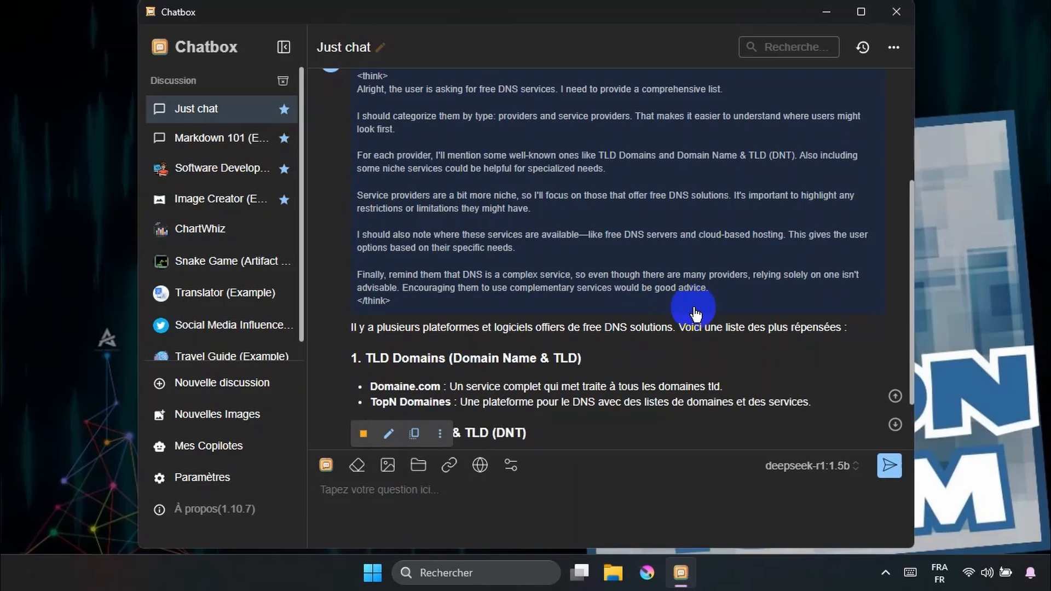
# Step: Read through the generated DNS answer and highlight the line with its word count, token usage and model name
pyautogui.scroll(-2, 697, 312)
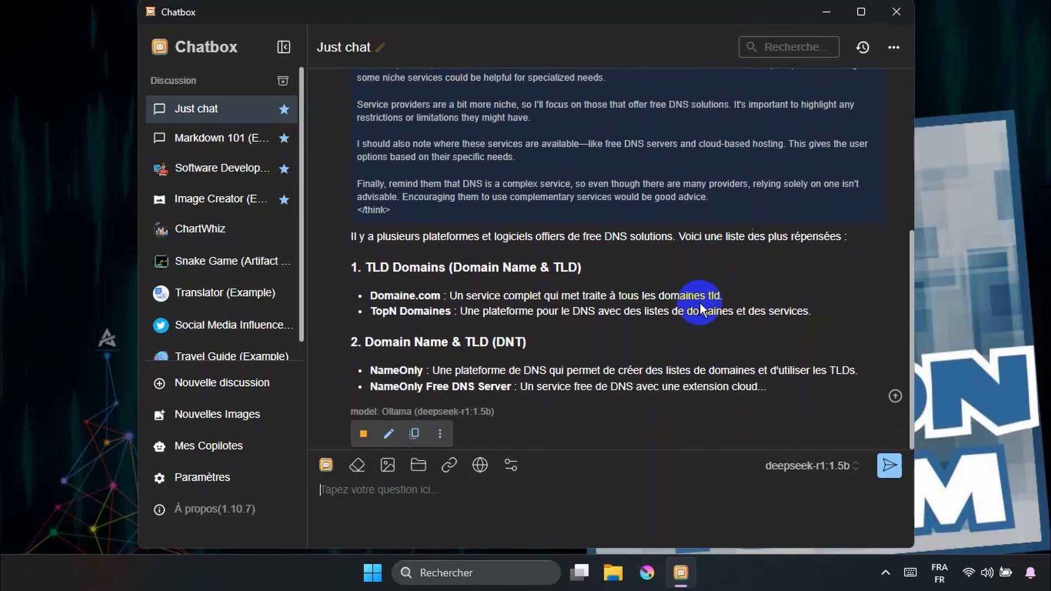
pyautogui.scroll(-1, 700, 302)
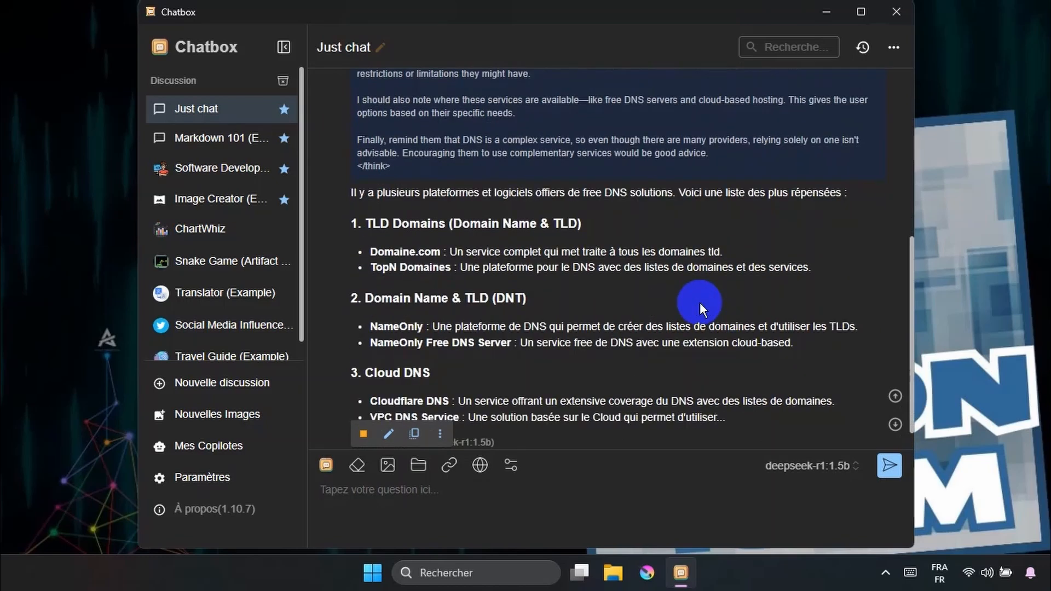
pyautogui.scroll(-2, 700, 302)
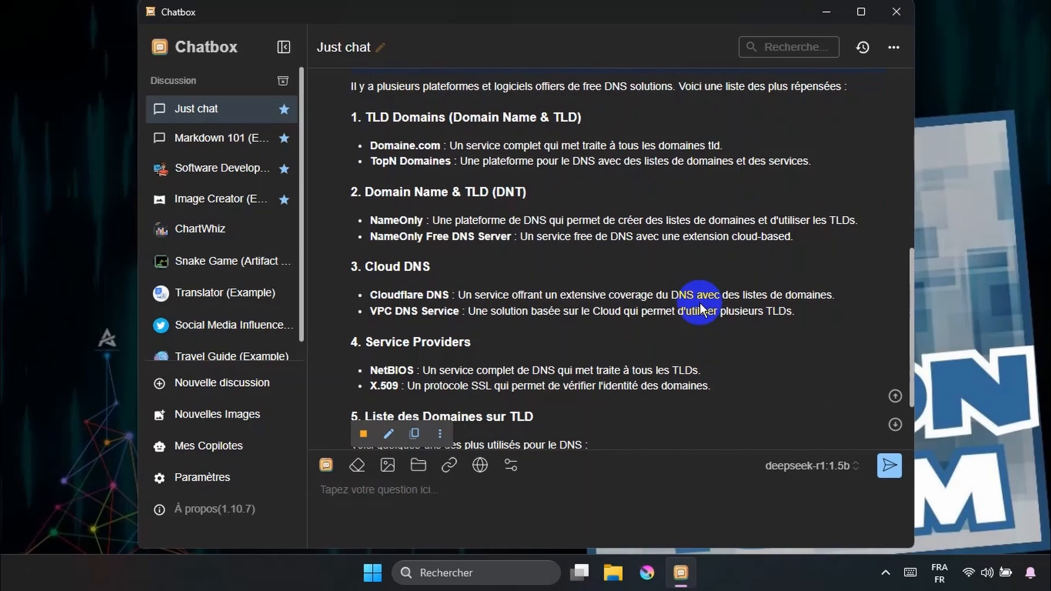
pyautogui.scroll(-2, 699, 302)
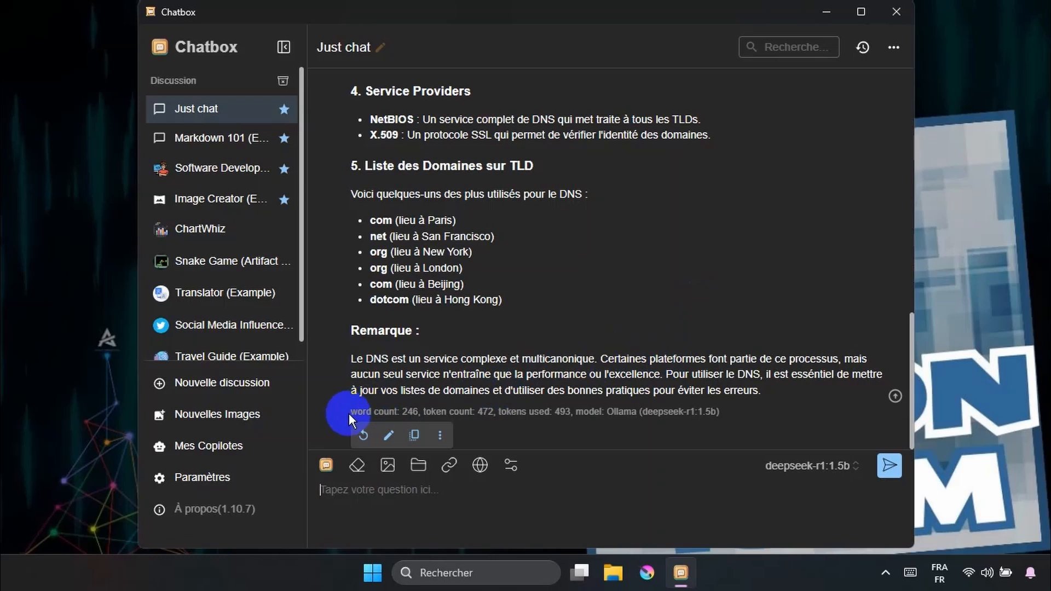
pyautogui.moveTo(351, 412); pyautogui.dragTo(717, 416)
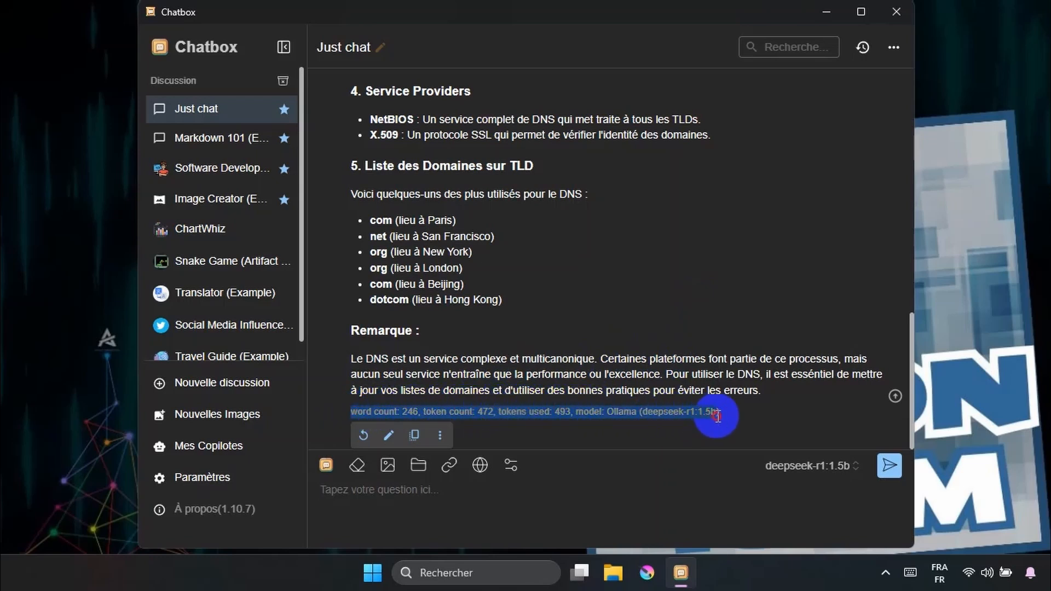
pyautogui.click(473, 500)
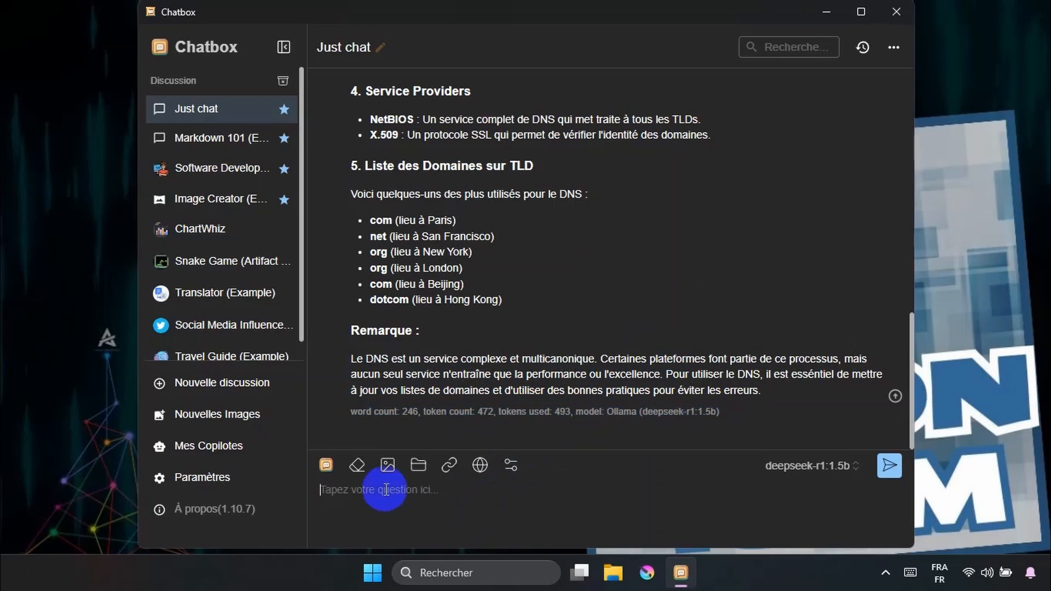
# Step: Start a new topic in the Just chat conversation and attach the Claude PDF file to the message
pyautogui.click(358, 466)
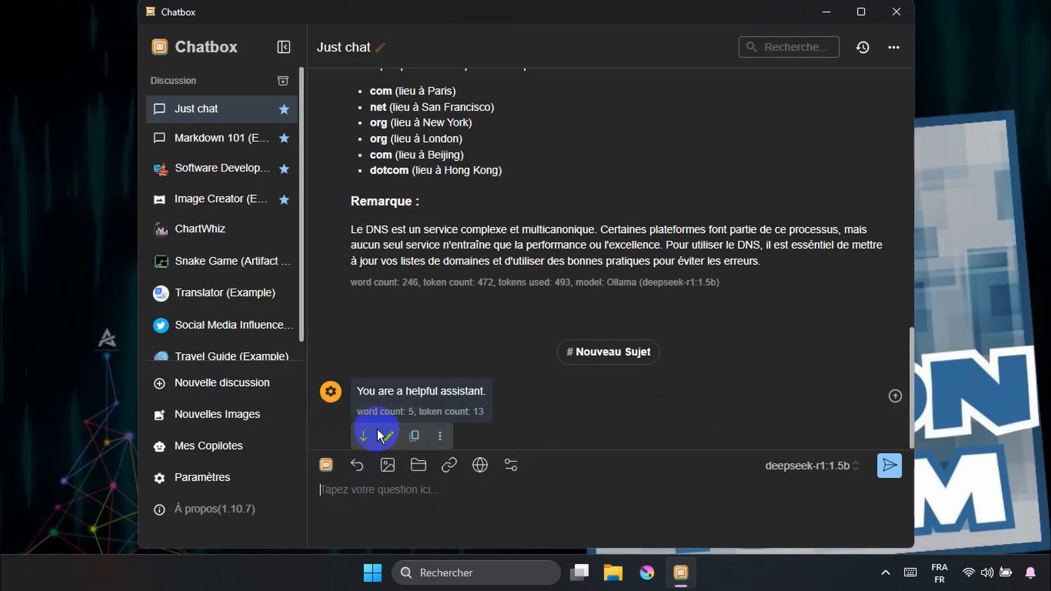
pyautogui.moveTo(392, 406)
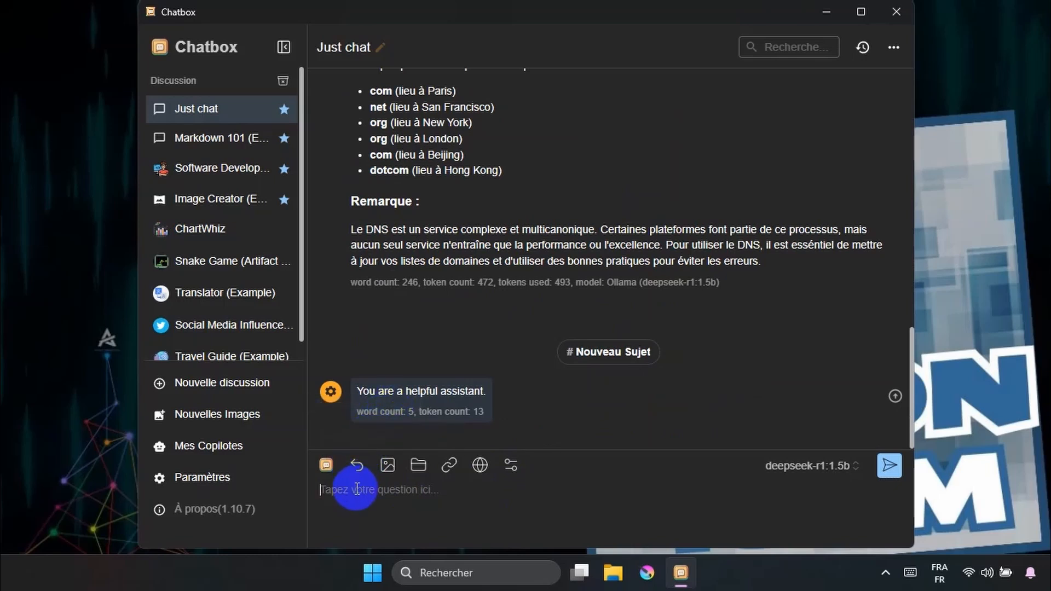
pyautogui.click(425, 475)
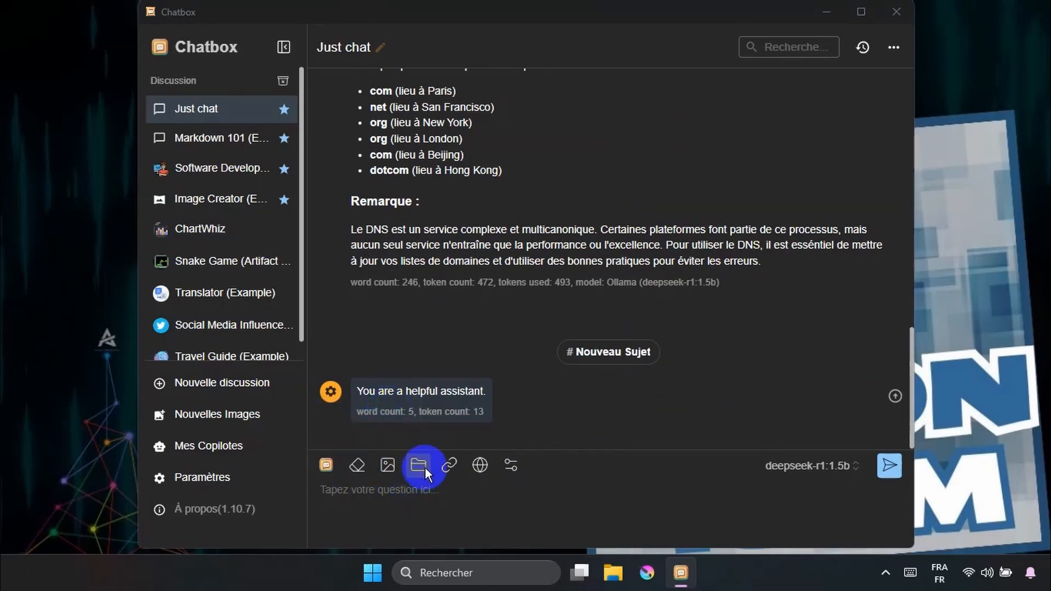
pyautogui.doubleClick(523, 168)
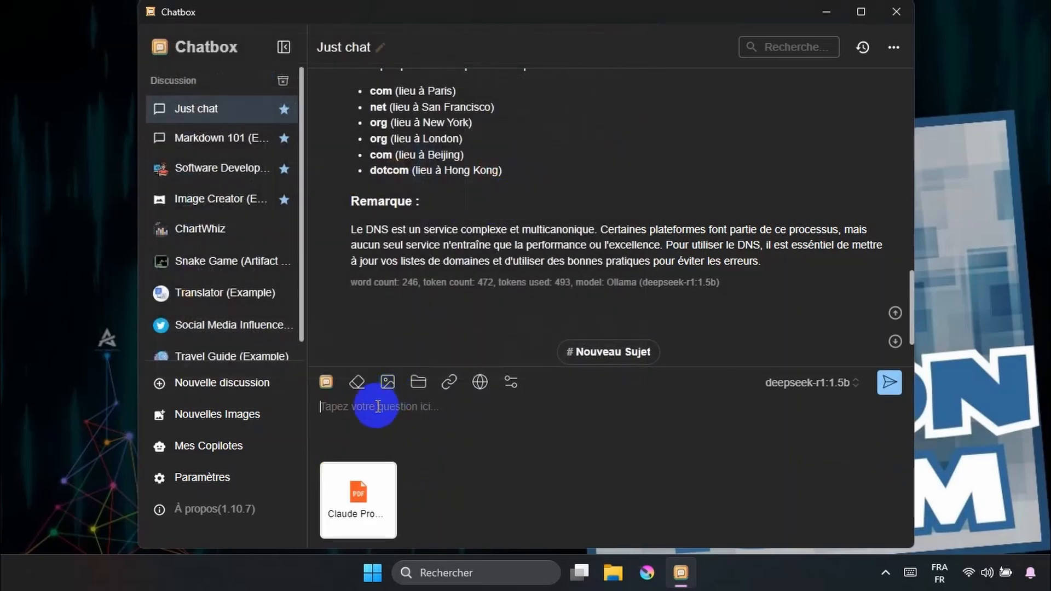
# Step: Send the prompt "je veux un résumer en français de quoi parle ce fichier PDF" with the attached file
pyautogui.write('je')
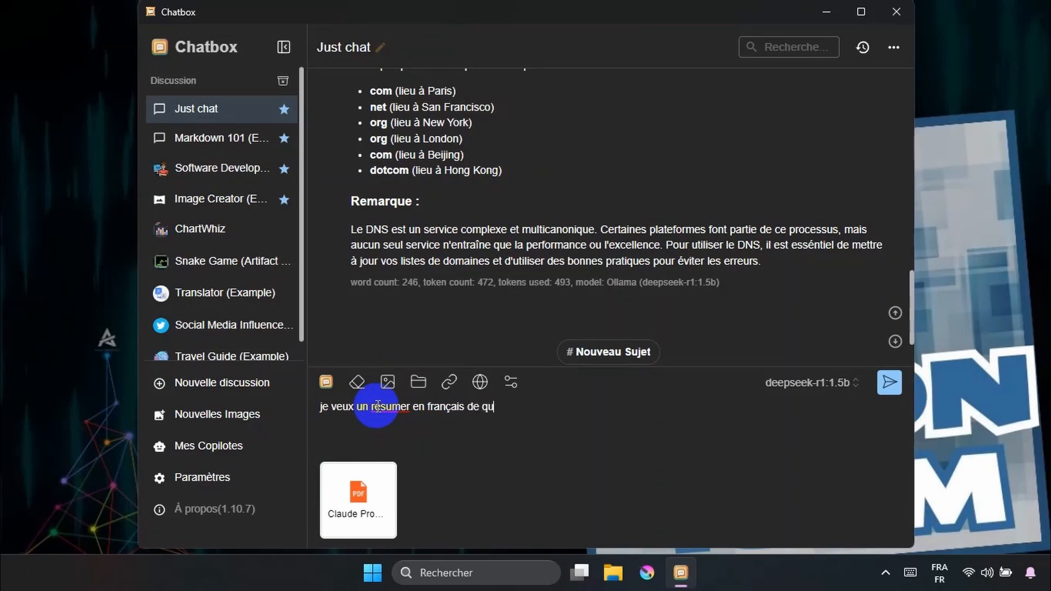
pyautogui.write('arle ce fichier F')
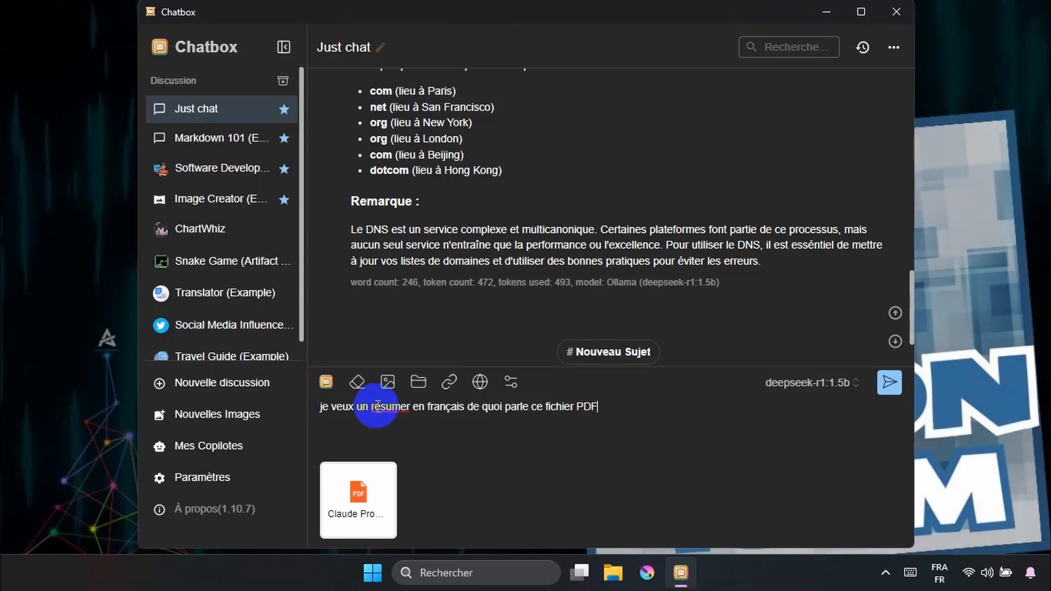
pyautogui.click(889, 382)
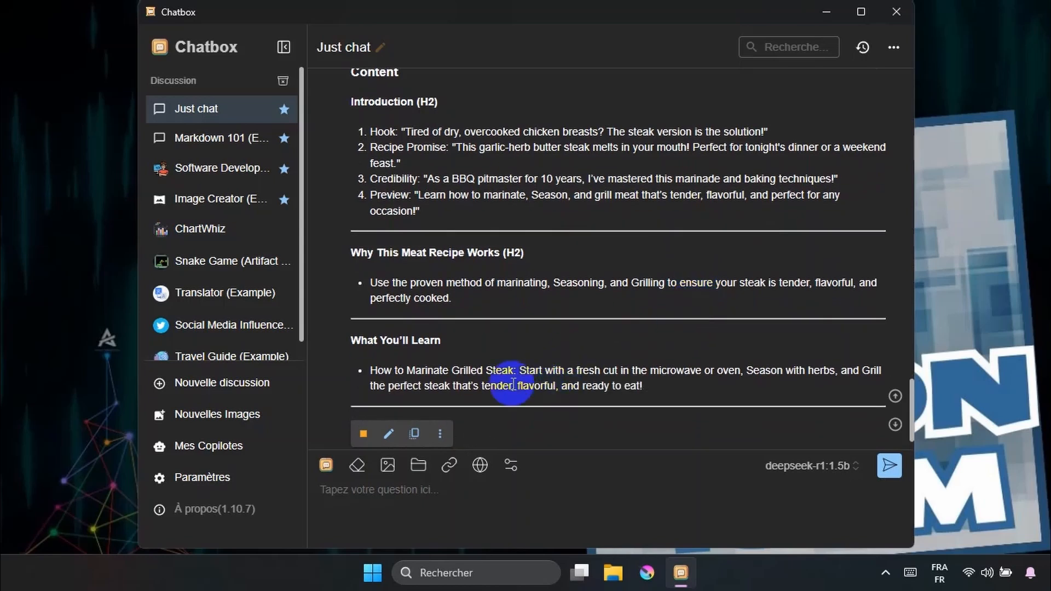
# Step: Stop the response being generated and clear all messages from the Just chat conversation
pyautogui.click(363, 436)
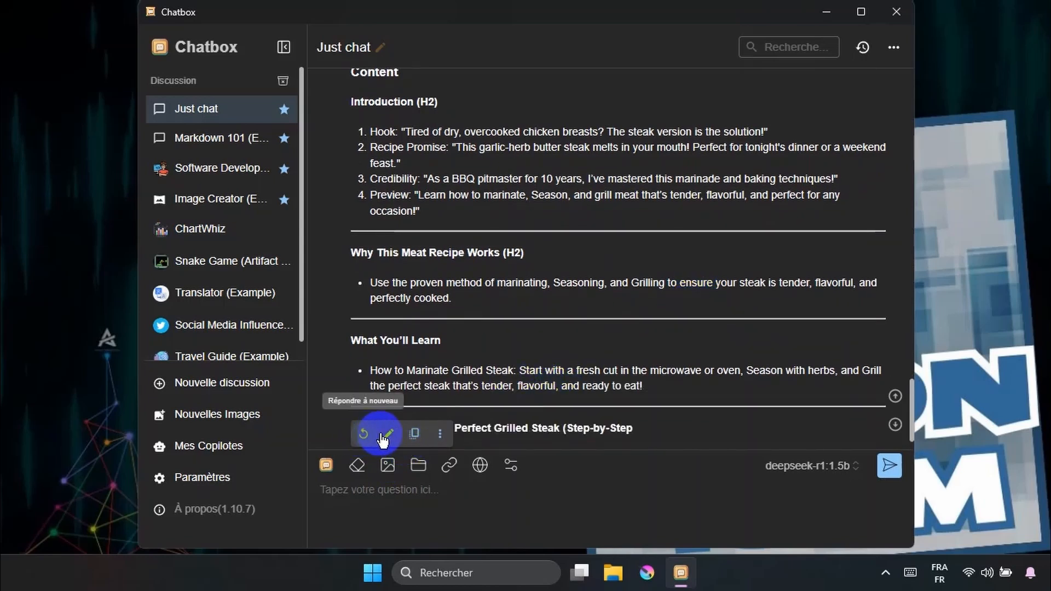
pyautogui.click(357, 465)
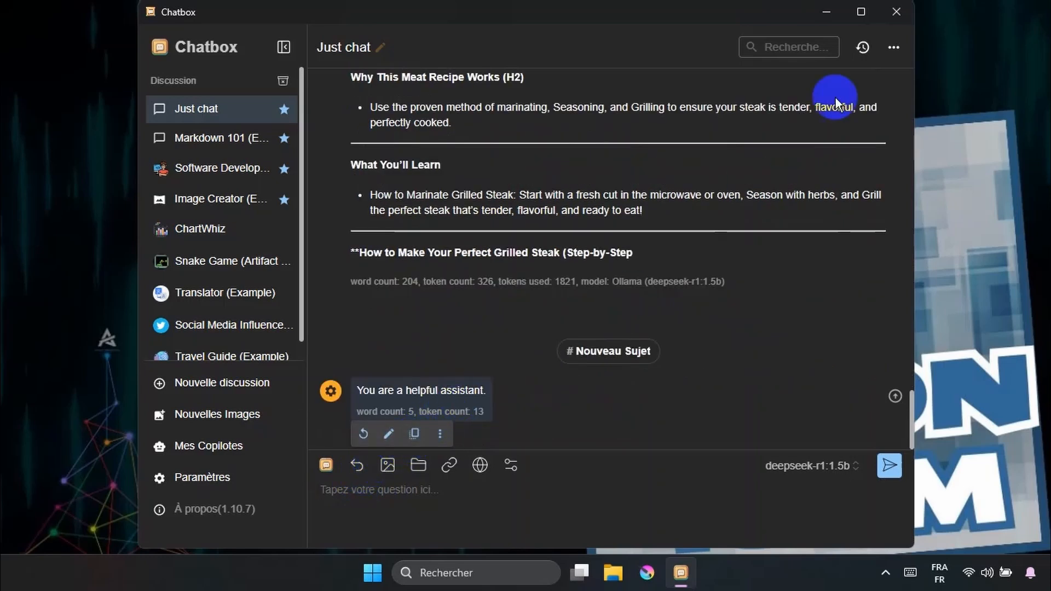
pyautogui.click(893, 48)
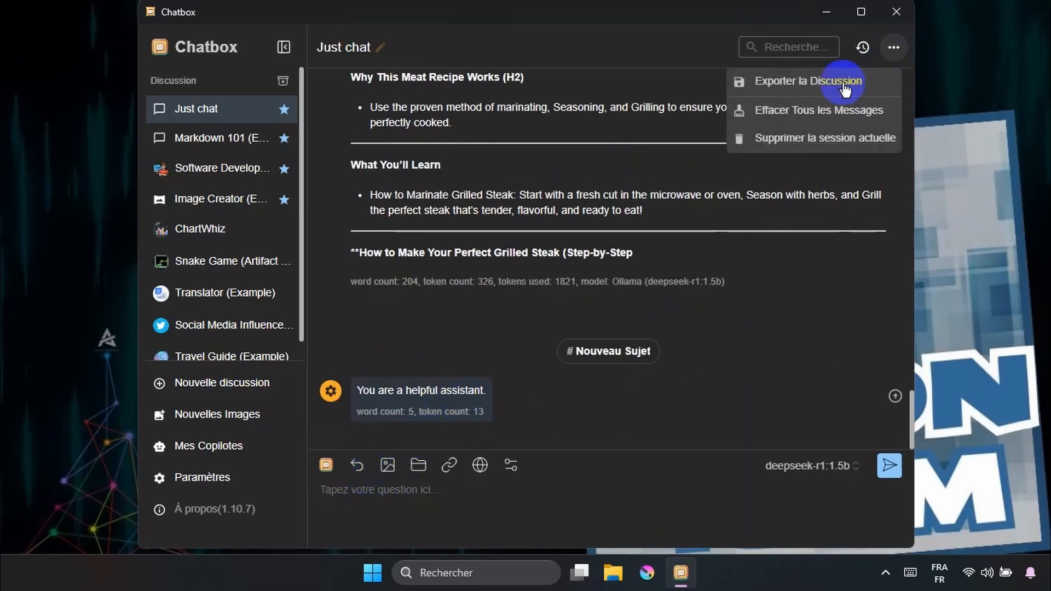
pyautogui.click(805, 113)
pyautogui.click(751, 107)
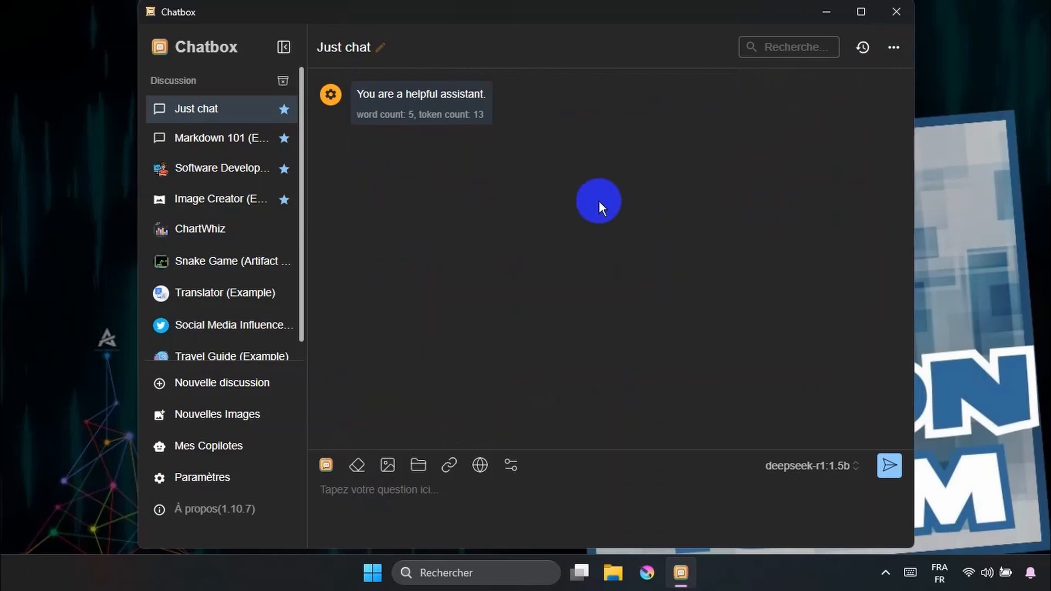
# Step: Attach the image cat.jpg to a new message in the Just chat conversation
pyautogui.click(388, 465)
pyautogui.doubleClick(321, 159)
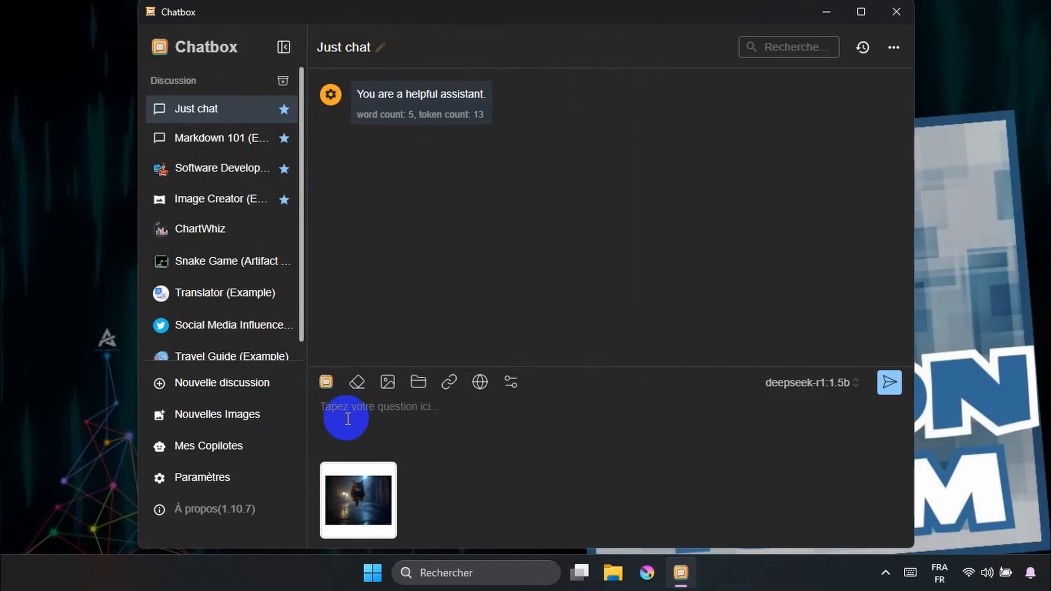
# Step: Send the prompt "JE VEUX UNE DESCRIPTION DE CETTE IMAGE EN LANGUE FRANçaise" with the attached cat image
pyautogui.write('JE VEUX UNE DESC')
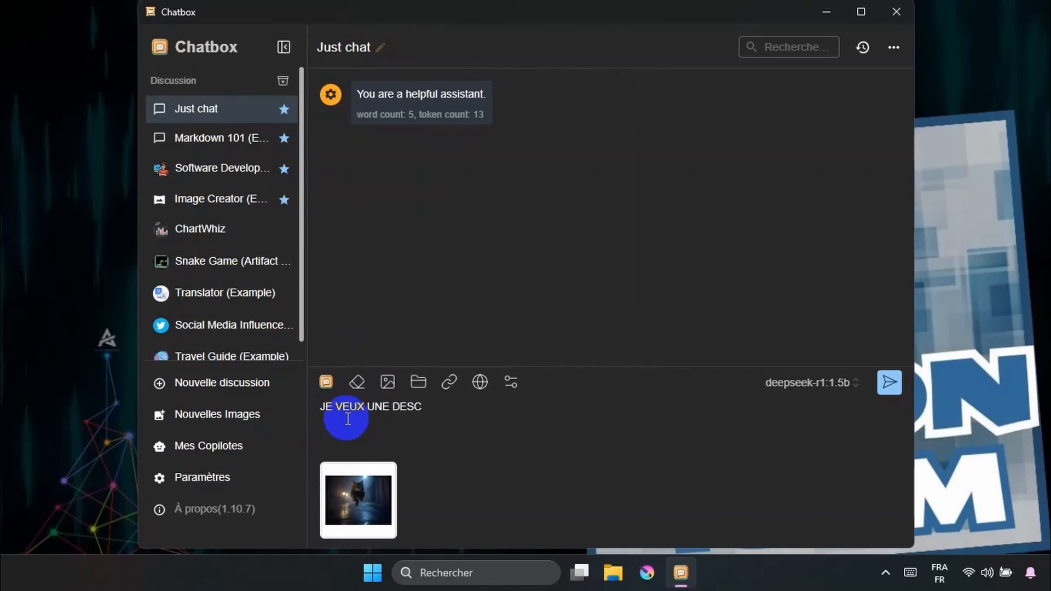
pyautogui.write('RIPTION DE CETTE E')
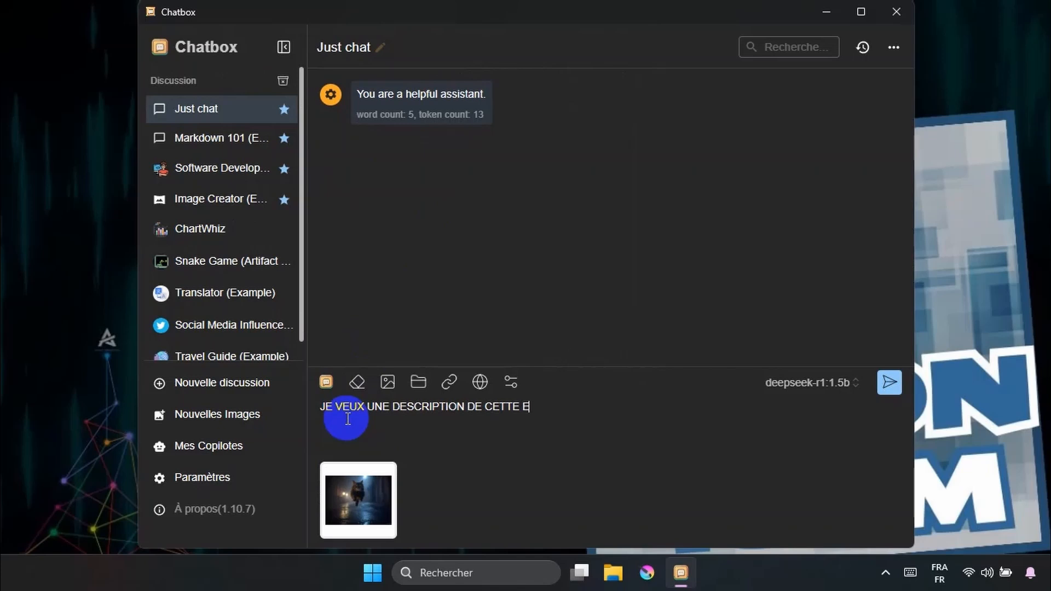
pyautogui.press('BackSpace')
pyautogui.write('IMAGE EN LANGUE')
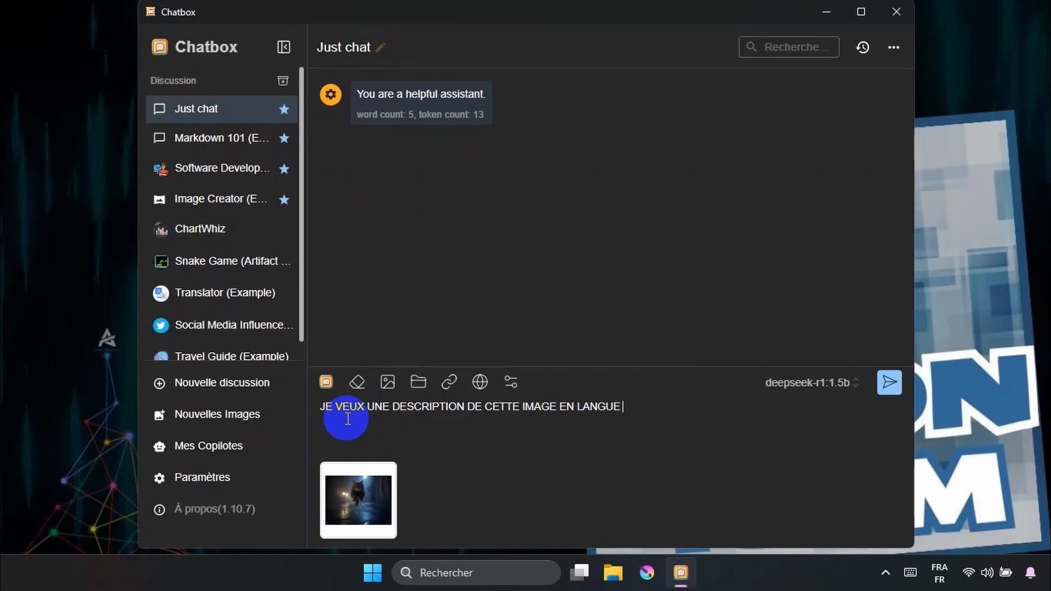
pyautogui.write(' FRAN')
pyautogui.write('çaise')
pyautogui.click(890, 383)
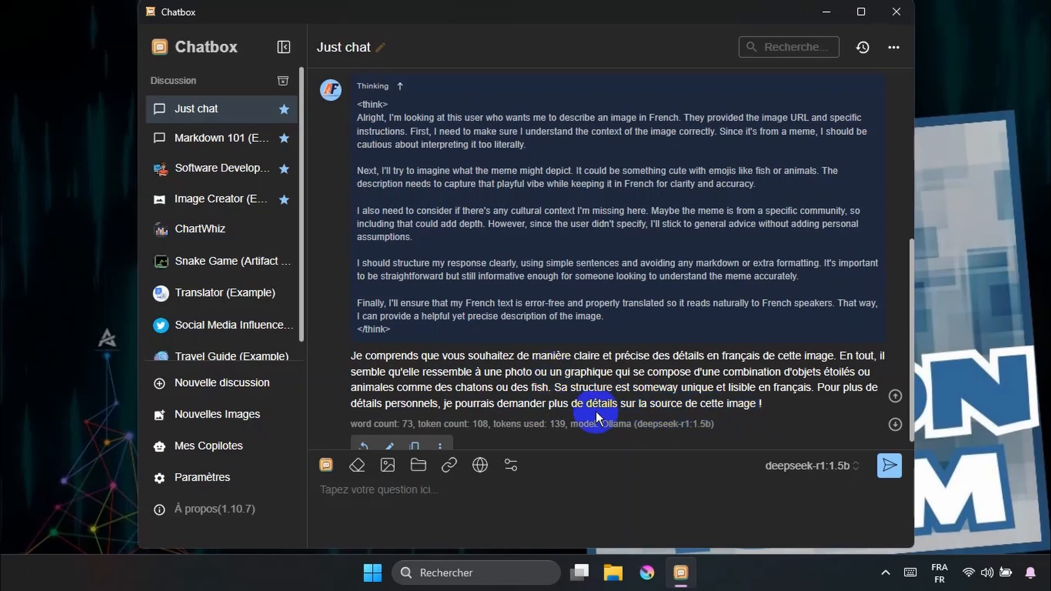
# Step: Start a new topic after the image description and clear all messages from the Just chat conversation
pyautogui.scroll(-1, 596, 417)
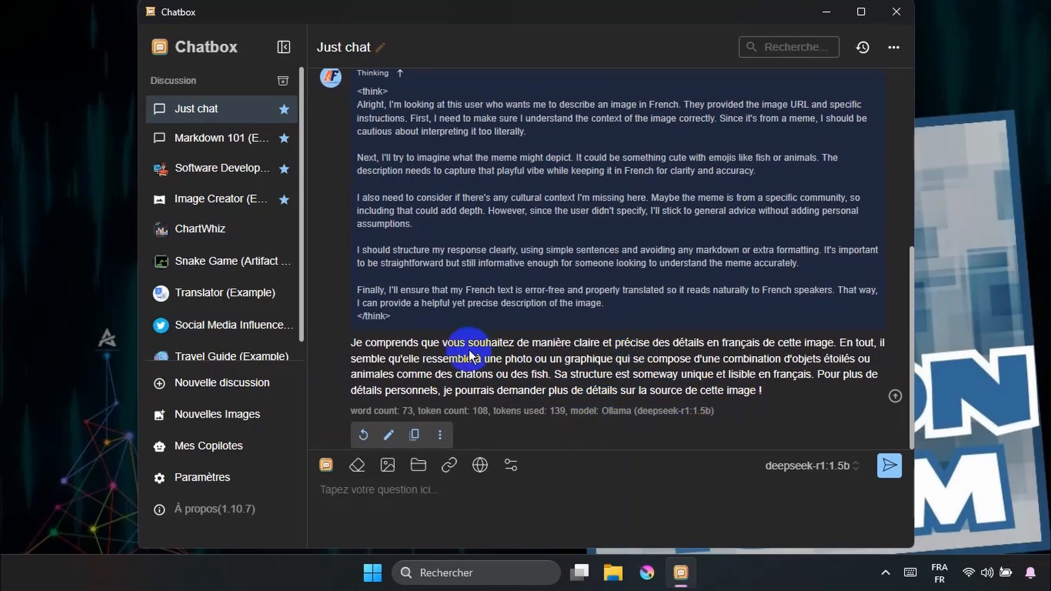
pyautogui.click(357, 466)
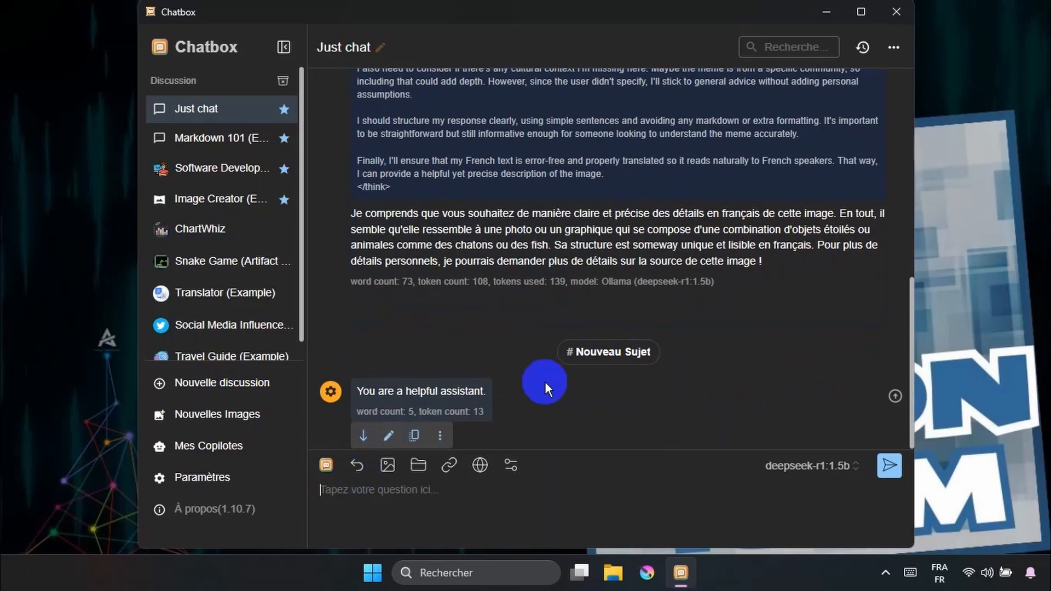
pyautogui.click(891, 47)
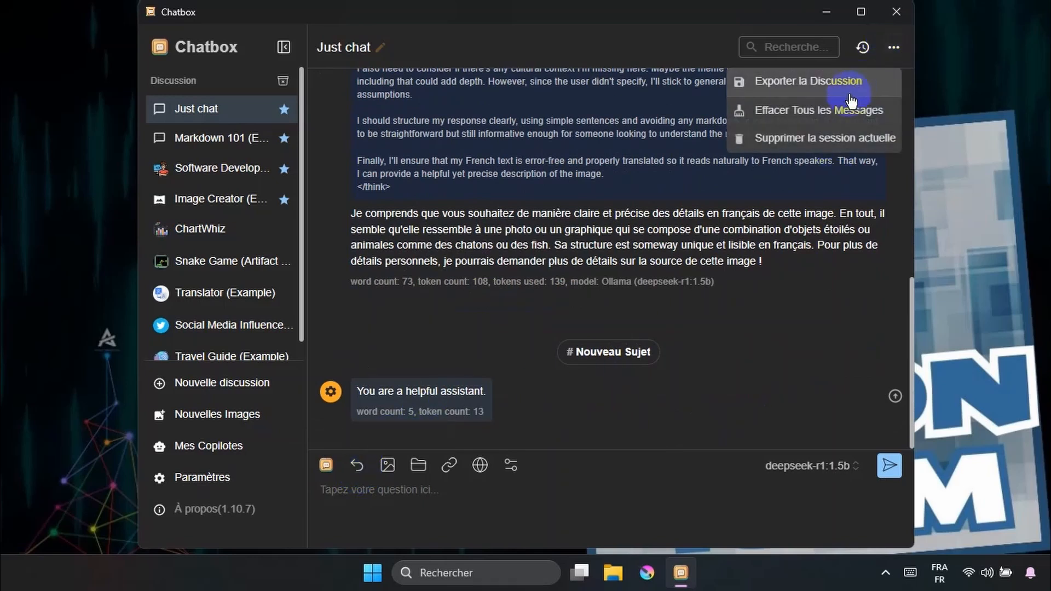
pyautogui.click(848, 108)
pyautogui.click(790, 110)
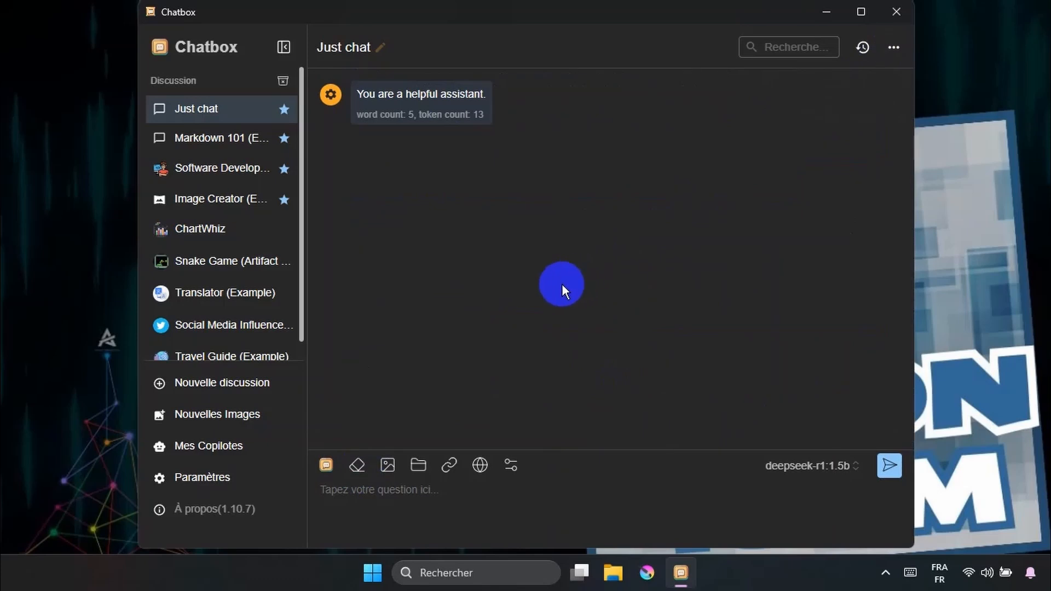
pyautogui.click(449, 457)
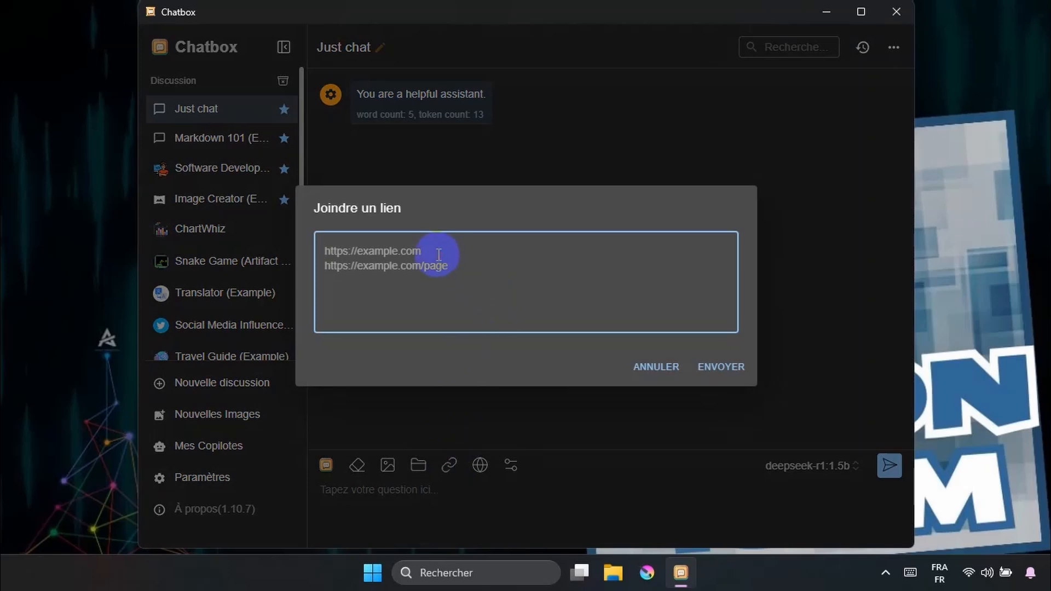
pyautogui.write('ht')
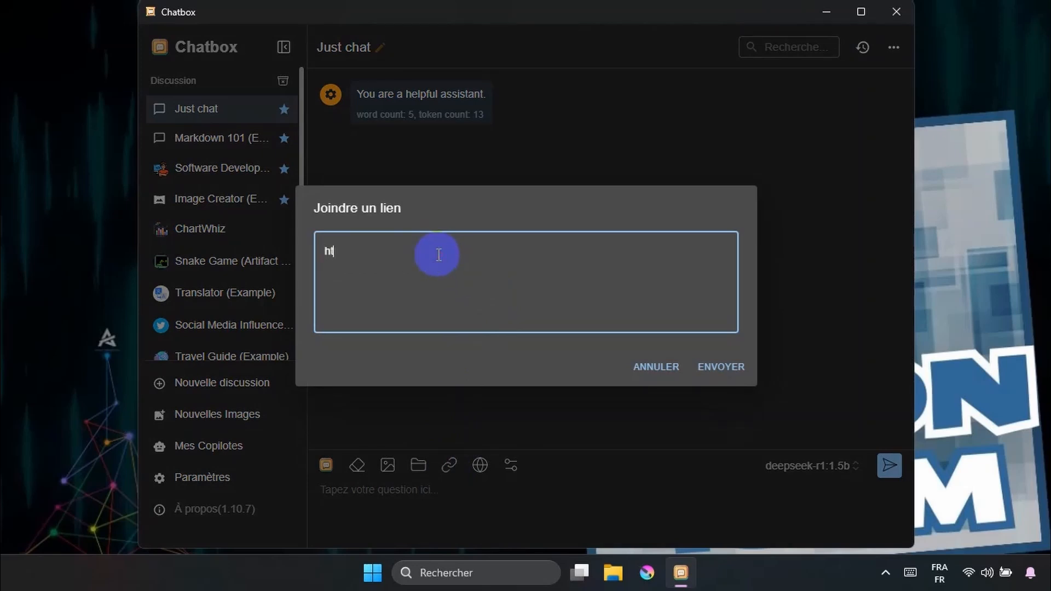
pyautogui.write('tps://www.angleformatio')
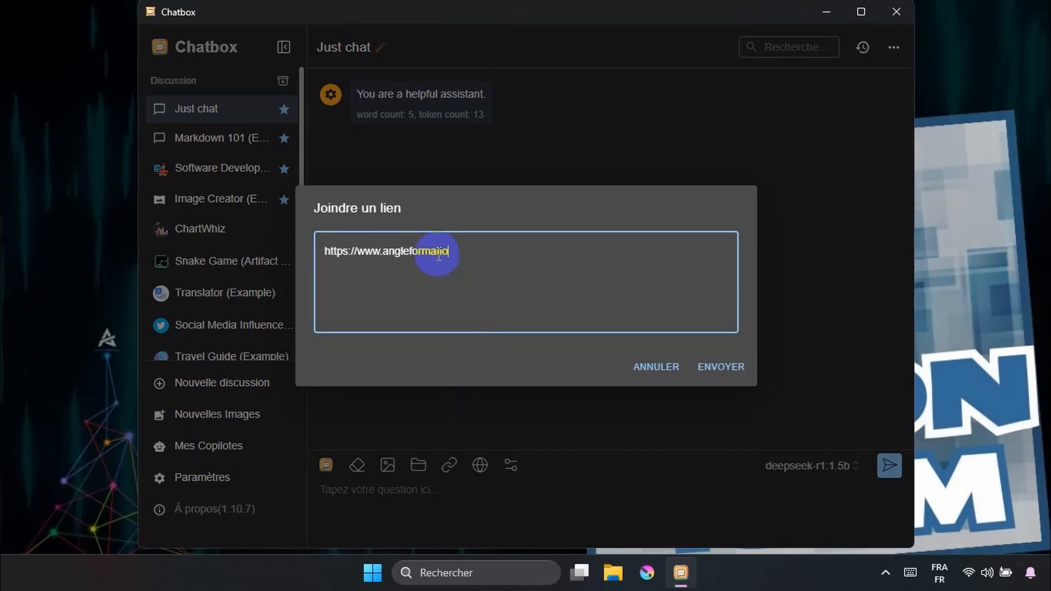
pyautogui.write('n.com')
pyautogui.click(711, 369)
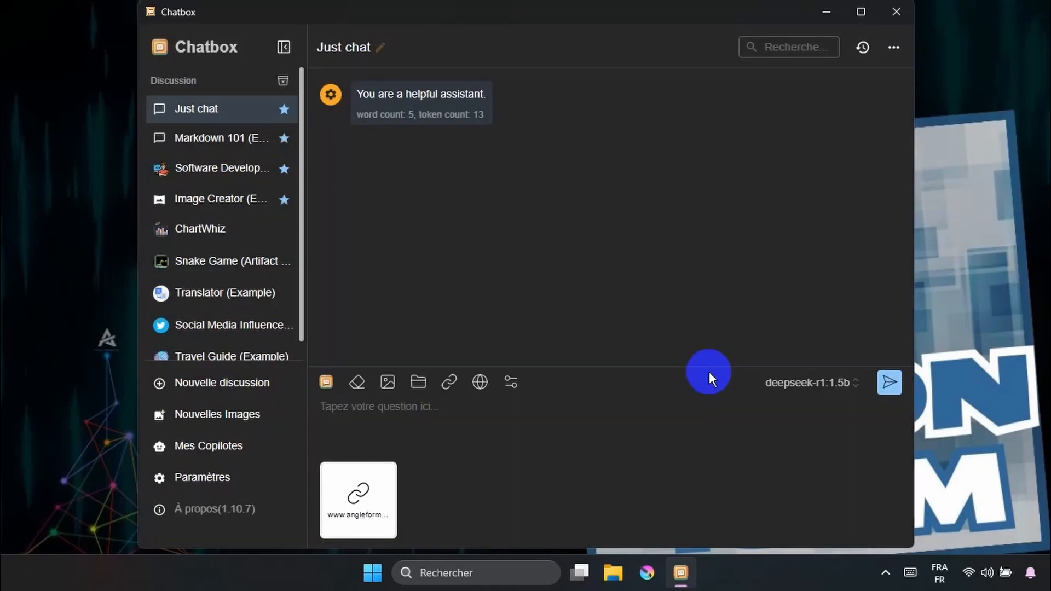
# Step: Send the prompt "de quoi parle ce site web je veux une reponse en langue française" with the attached link
pyautogui.click(368, 408)
pyautogui.write('q')
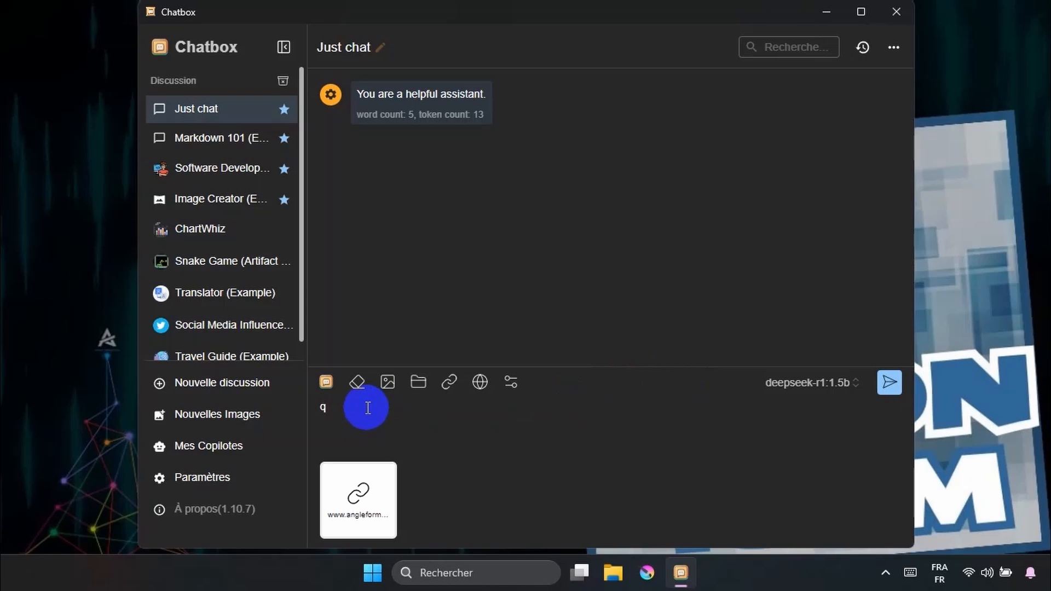
pyautogui.press('BackSpace')
pyautogui.write('je veux')
pyautogui.write('a')
pyautogui.write('rle d')
pyautogui.write('veu')
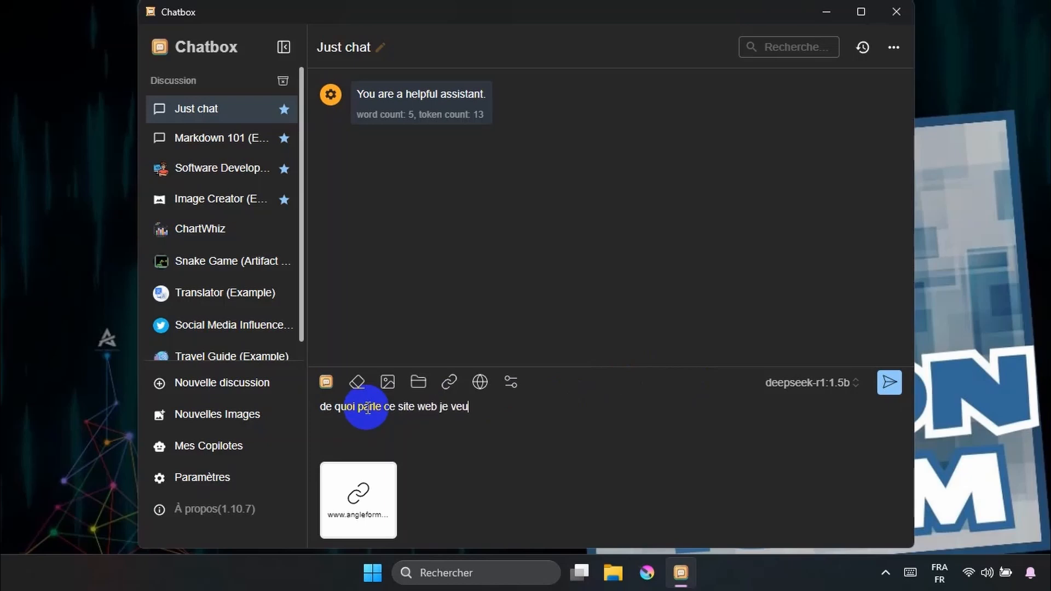
pyautogui.write('x une reponse en langue fr')
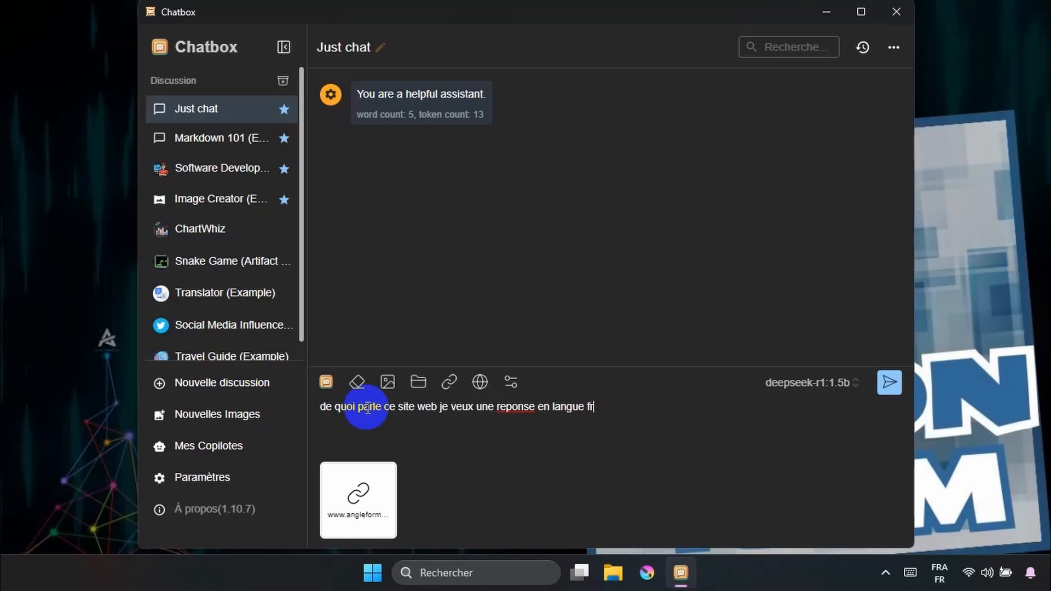
pyautogui.write('ançaise')
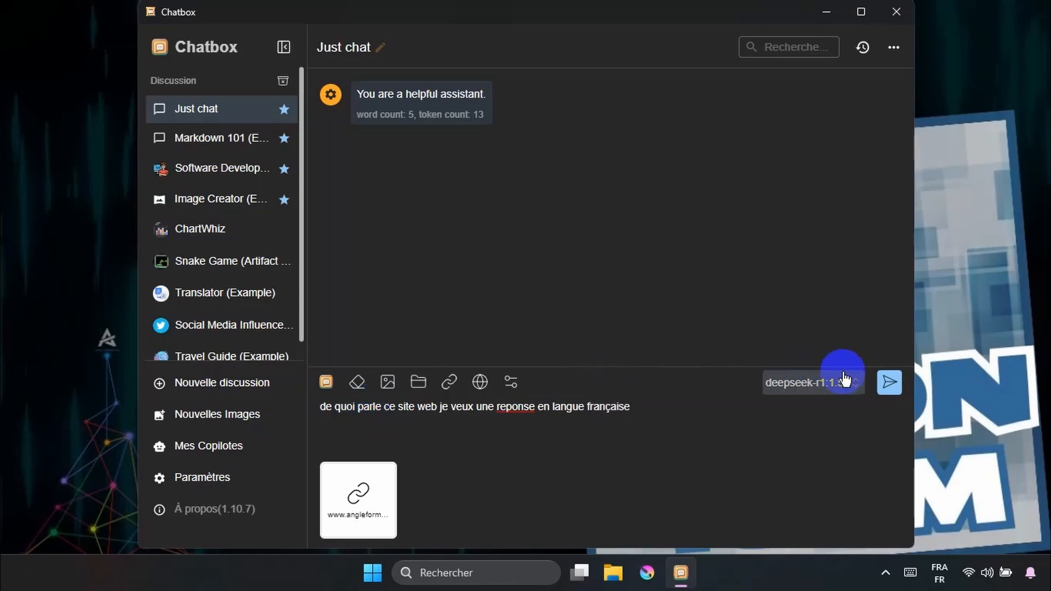
pyautogui.click(898, 385)
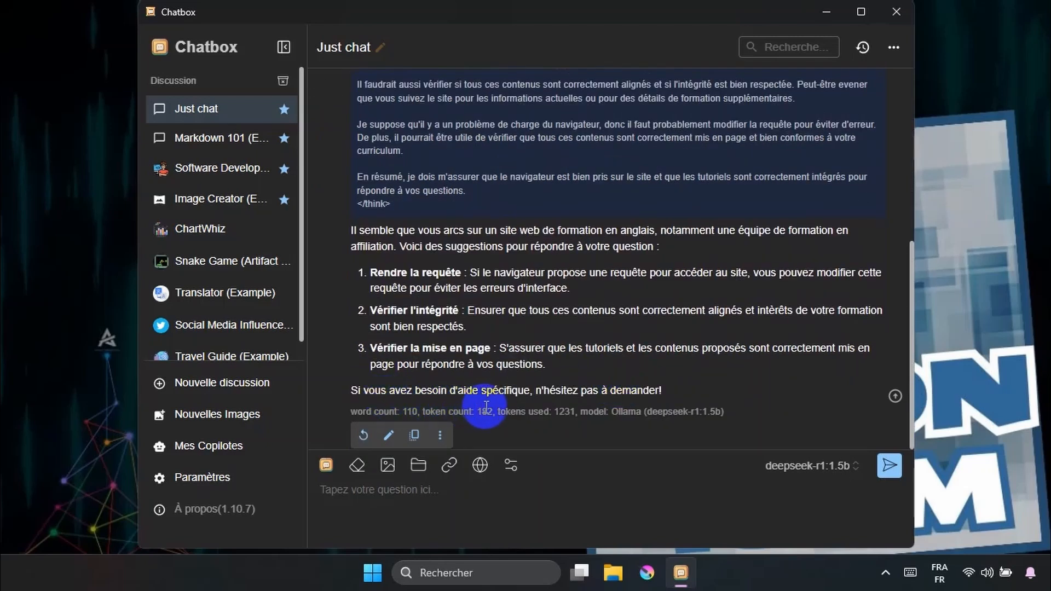
# Step: Review the reply about the website, start a new topic and clear all messages from the Just chat conversation
pyautogui.scroll(6, 443, 230)
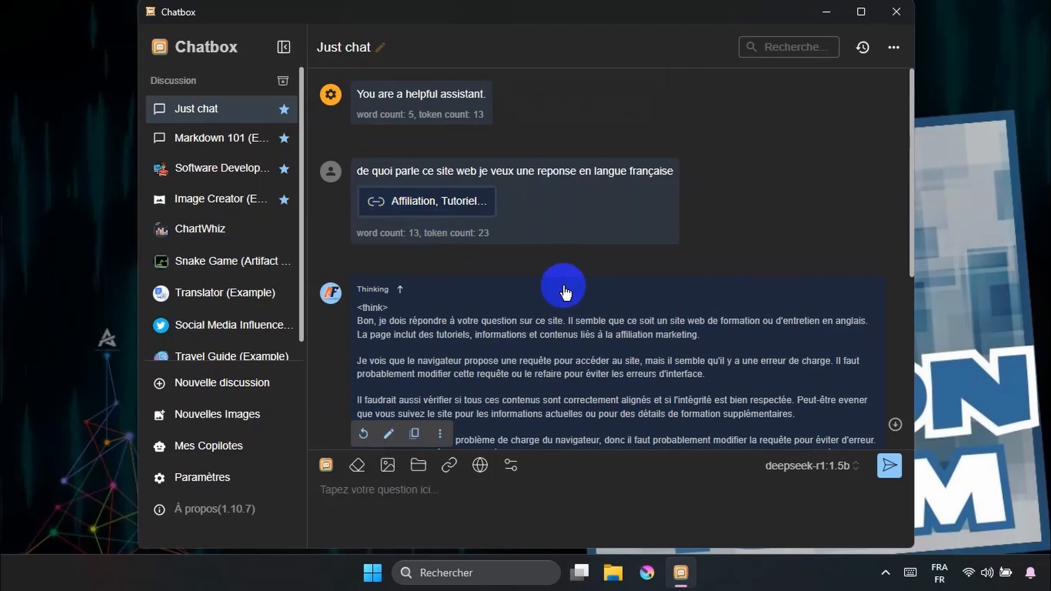
pyautogui.scroll(-2, 649, 358)
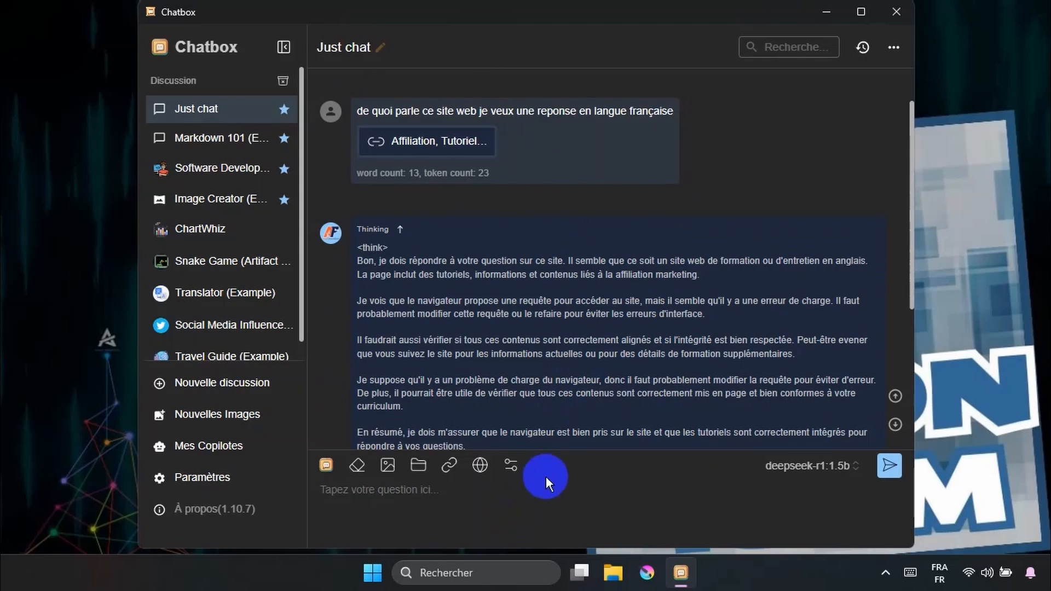
pyautogui.scroll(-3, 597, 367)
pyautogui.scroll(-1, 595, 365)
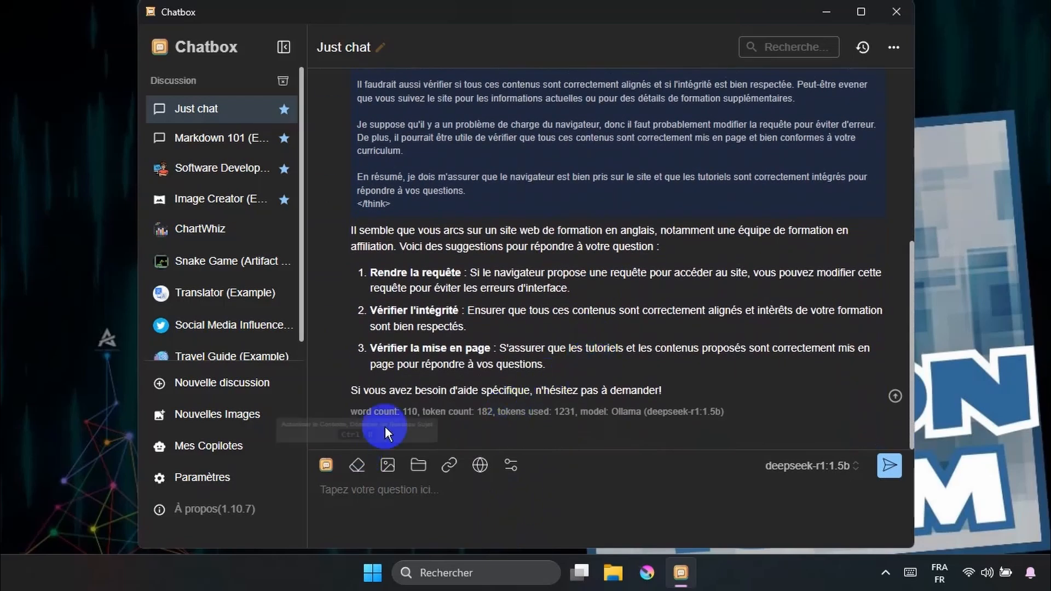
pyautogui.click(357, 465)
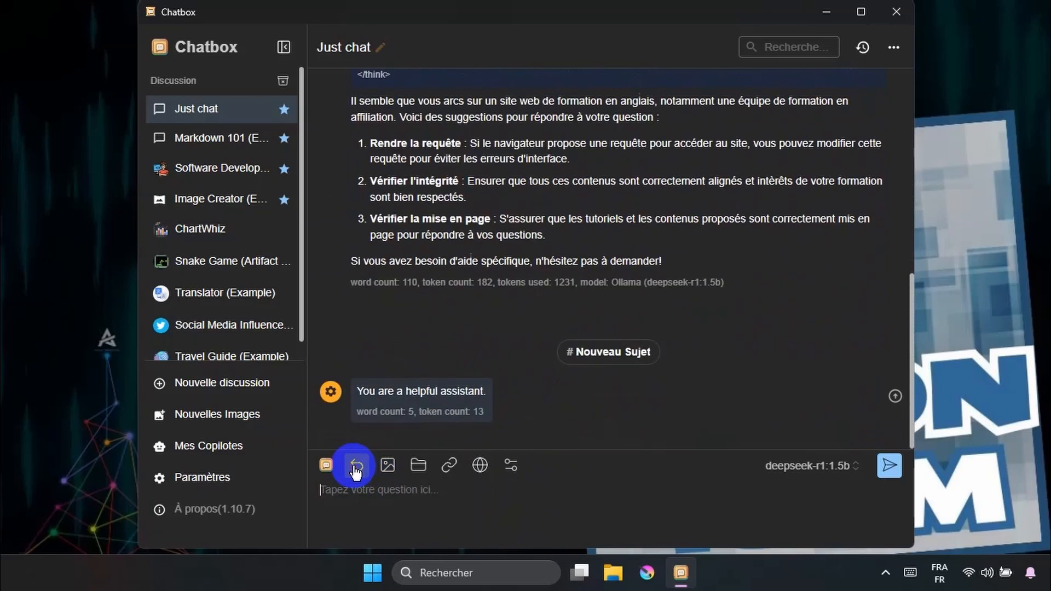
pyautogui.click(894, 47)
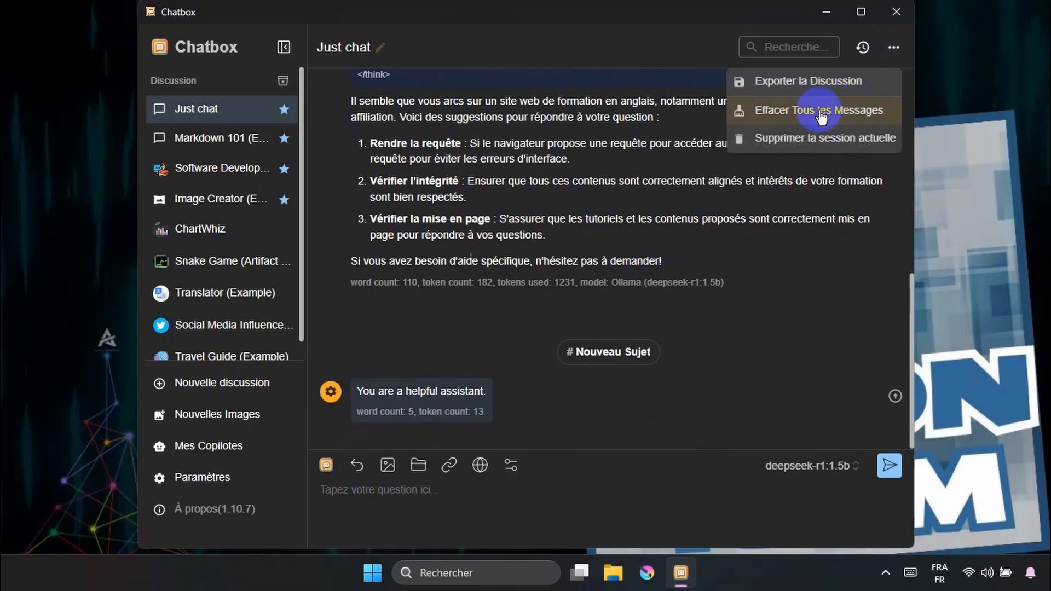
pyautogui.click(799, 112)
pyautogui.click(800, 112)
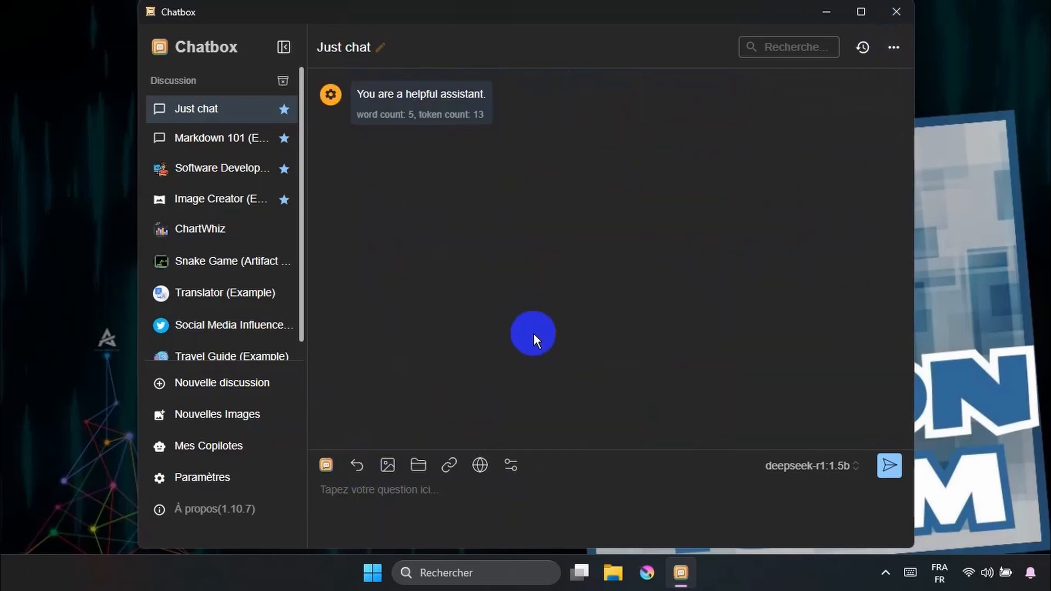
# Step: Send the prompt "je veux une landing page pour vendre un service web et solution informatique je veux le tout dans le meme fichier (css, java, ajax, html...)"
pyautogui.click(384, 491)
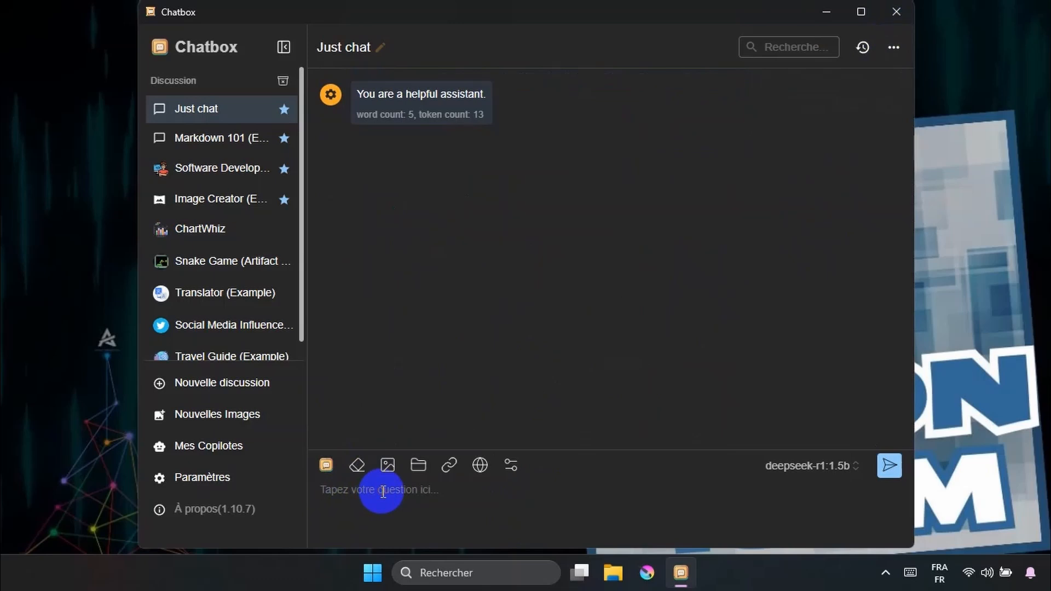
pyautogui.write('je veux une la')
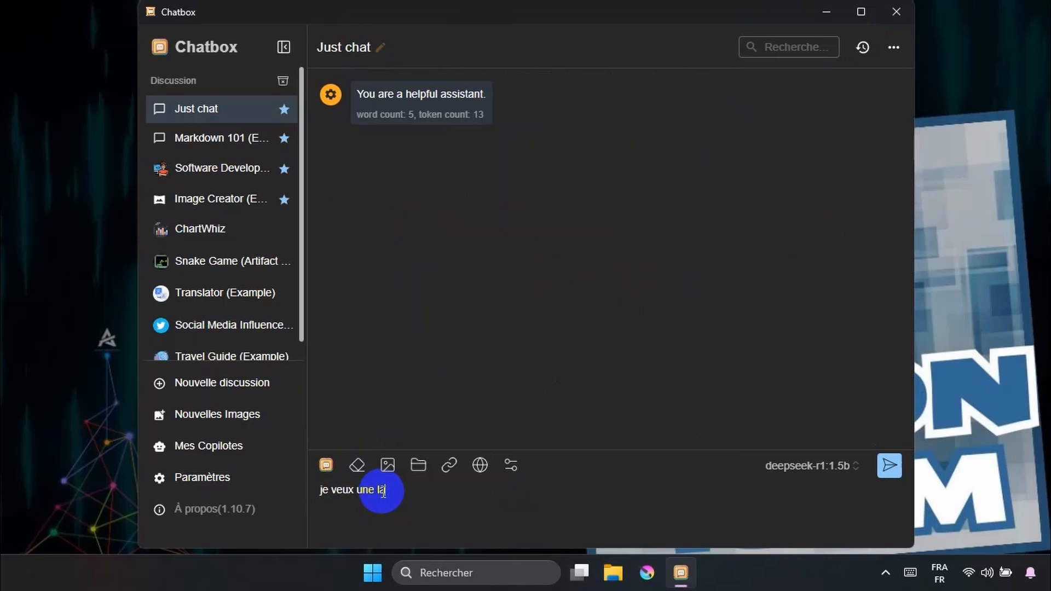
pyautogui.write('nding page pour vendre  un servic')
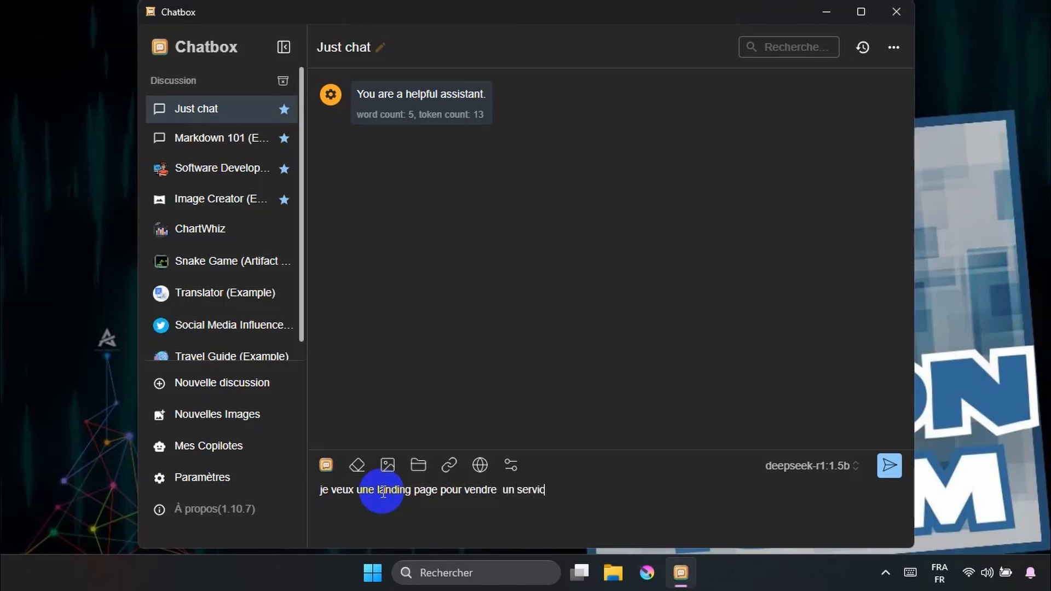
pyautogui.write('de p')
pyautogui.write('arame')
pyautogui.write('t')
pyautogui.press('BackSpace')
pyautogui.press('BackSpace')
pyautogui.press('BackSpace')
pyautogui.press('BackSpace')
pyautogui.press('BackSpace')
pyautogui.press('BackSpace')
pyautogui.press('BackSpace')
pyautogui.press('BackSpace')
pyautogui.press('BackSpace')
pyautogui.press('BackSpace')
pyautogui.write('web et solution informatique je veux le to')
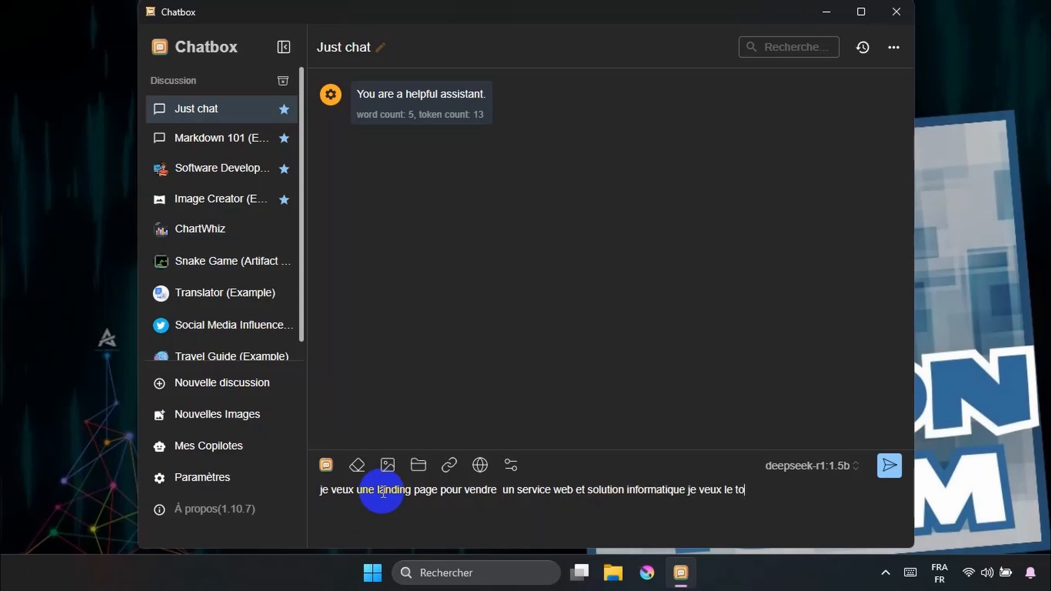
pyautogui.write('ut dans le meme')
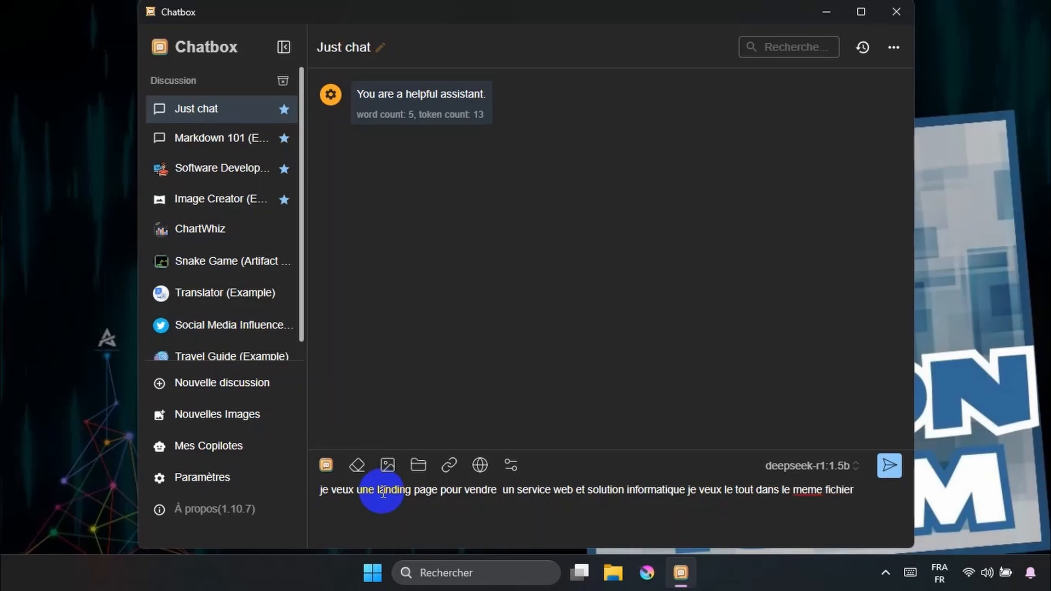
pyautogui.write('fichier (css, java, ajax, html...')
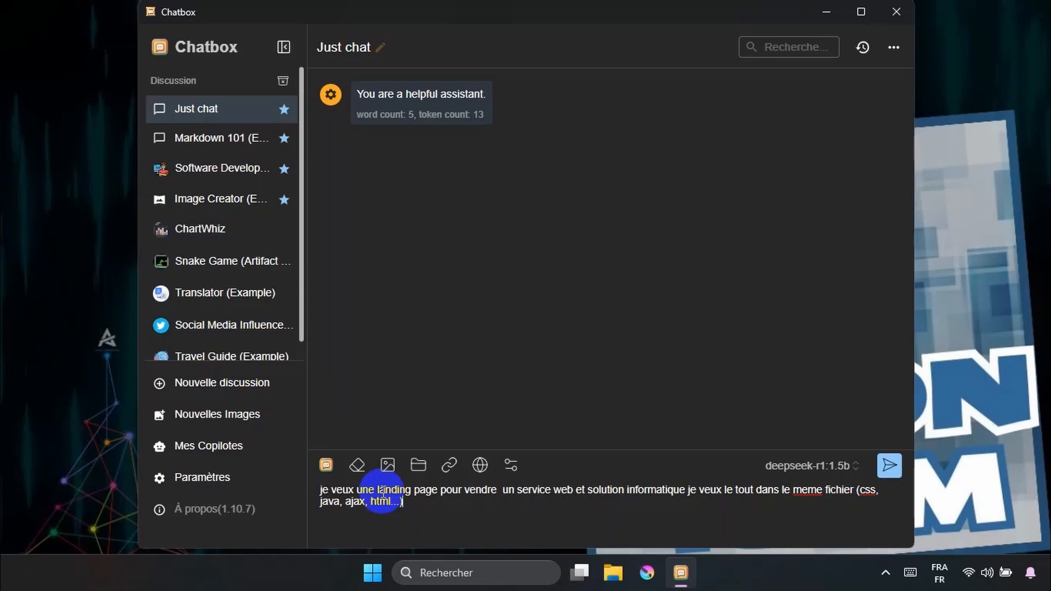
pyautogui.press('Return')
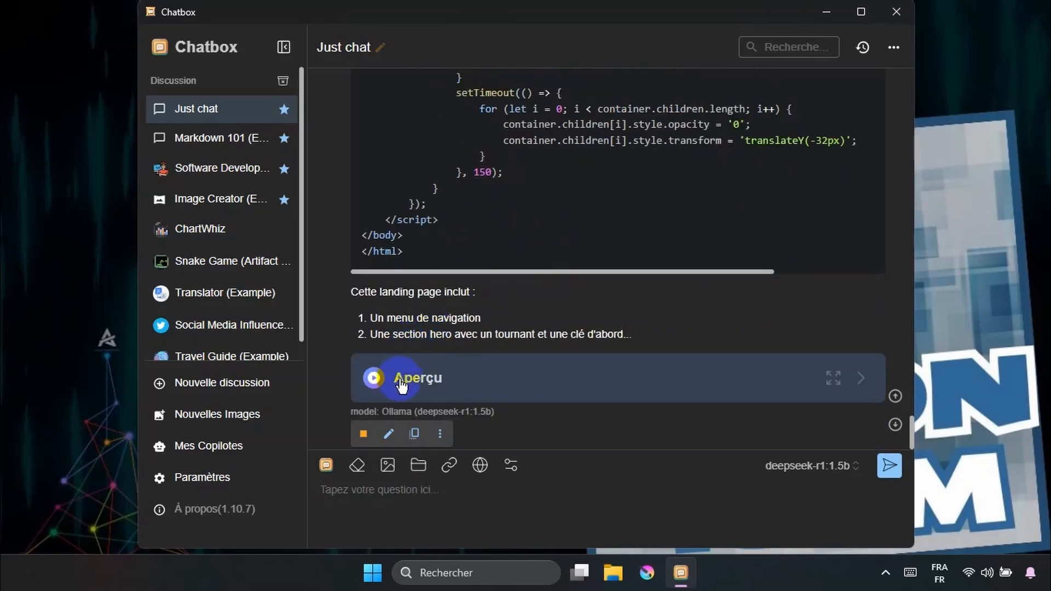
# Step: Open the preview of the generated landing page and examine its sections from the header down to the pricing
pyautogui.click(401, 385)
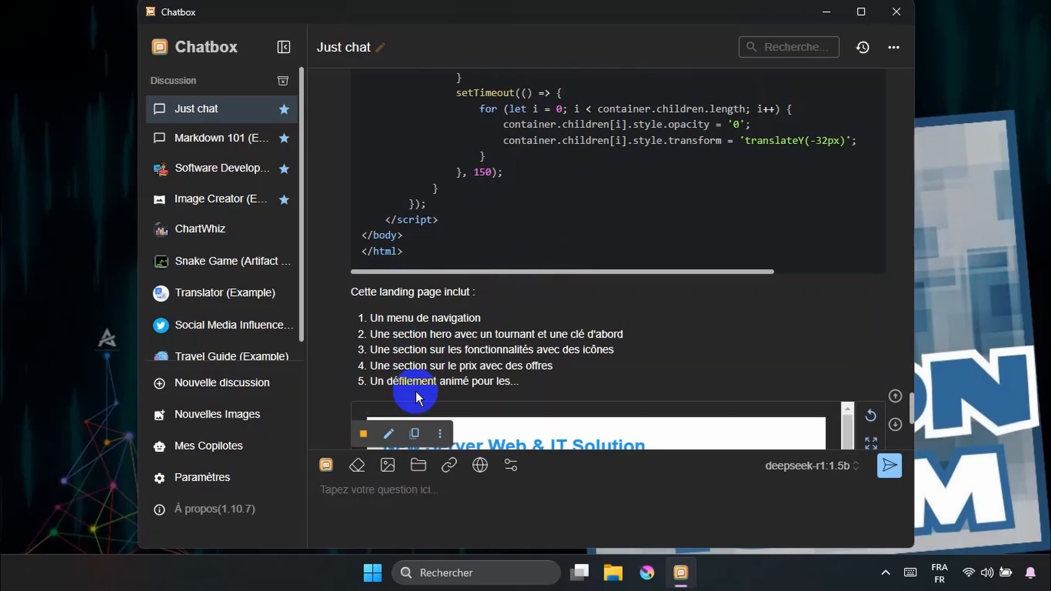
pyautogui.scroll(-4, 761, 270)
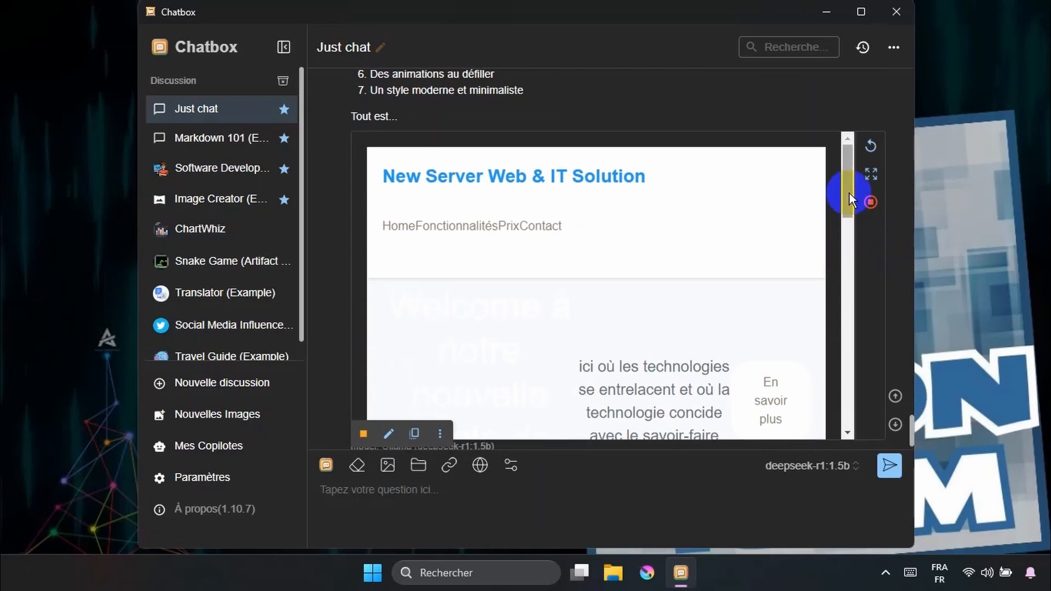
pyautogui.moveTo(849, 192)
pyautogui.mouseDown()
pyautogui.moveTo(839, 289)
pyautogui.moveTo(848, 172)
pyautogui.moveTo(848, 186)
pyautogui.mouseUp()
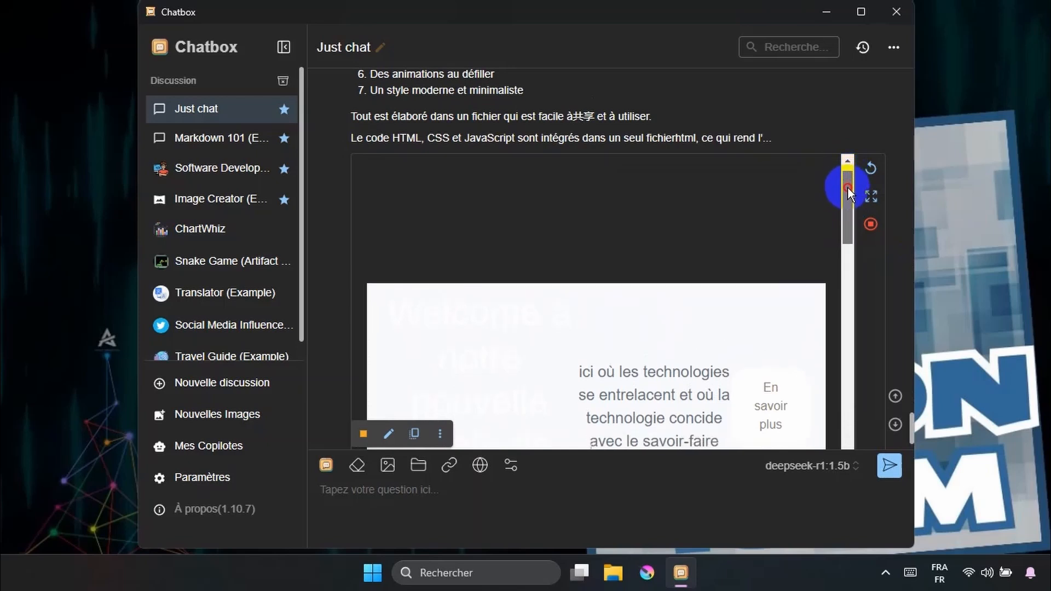
pyautogui.scroll(-3, 684, 211)
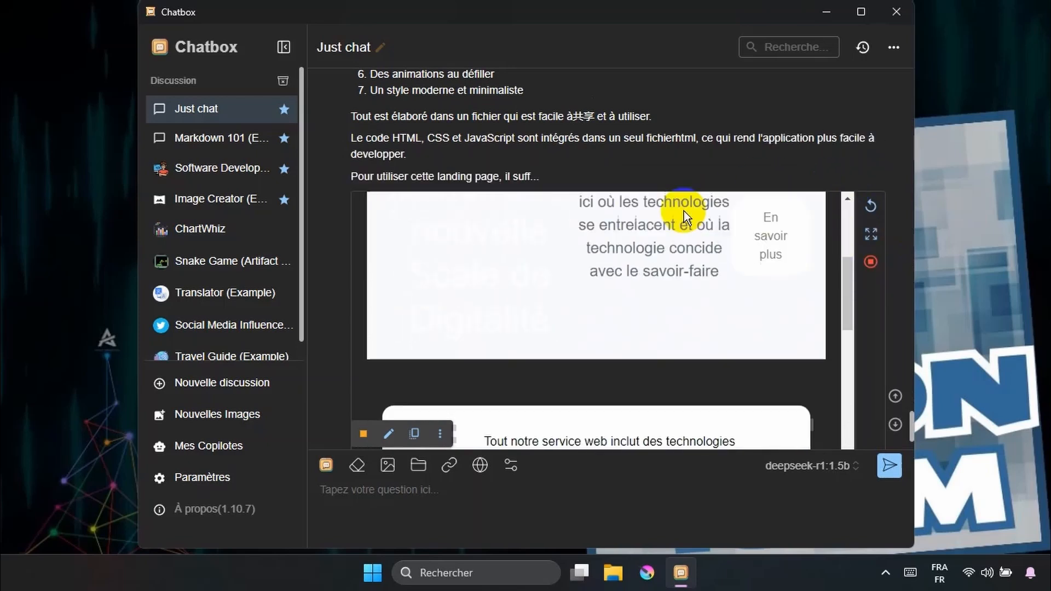
pyautogui.scroll(-10, 684, 211)
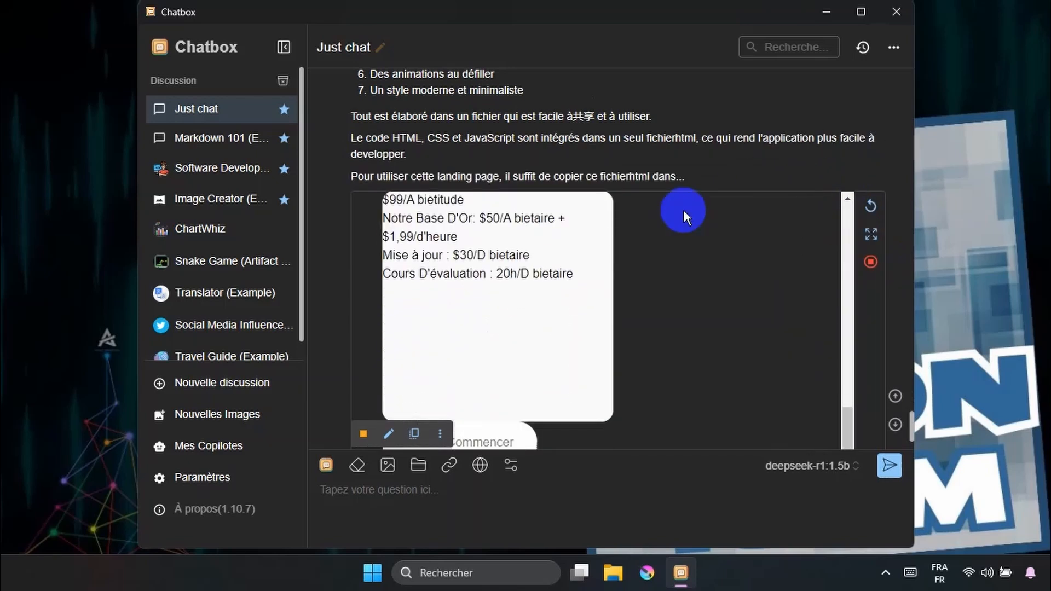
# Step: Return to the beginning of the generated landing page's HTML code block and copy the whole code
pyautogui.scroll(-5, 683, 209)
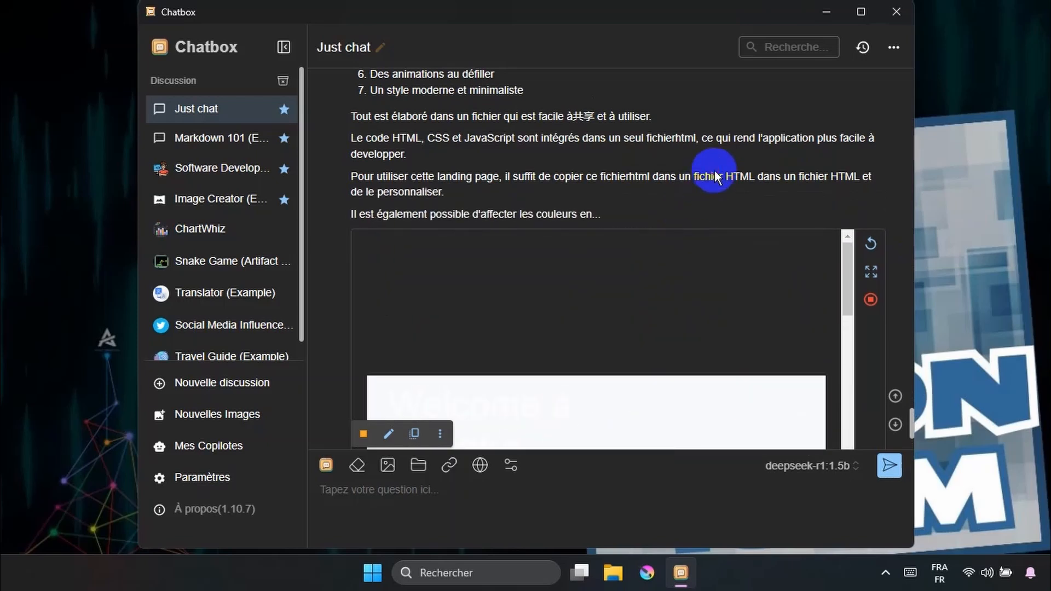
pyautogui.scroll(10, 714, 176)
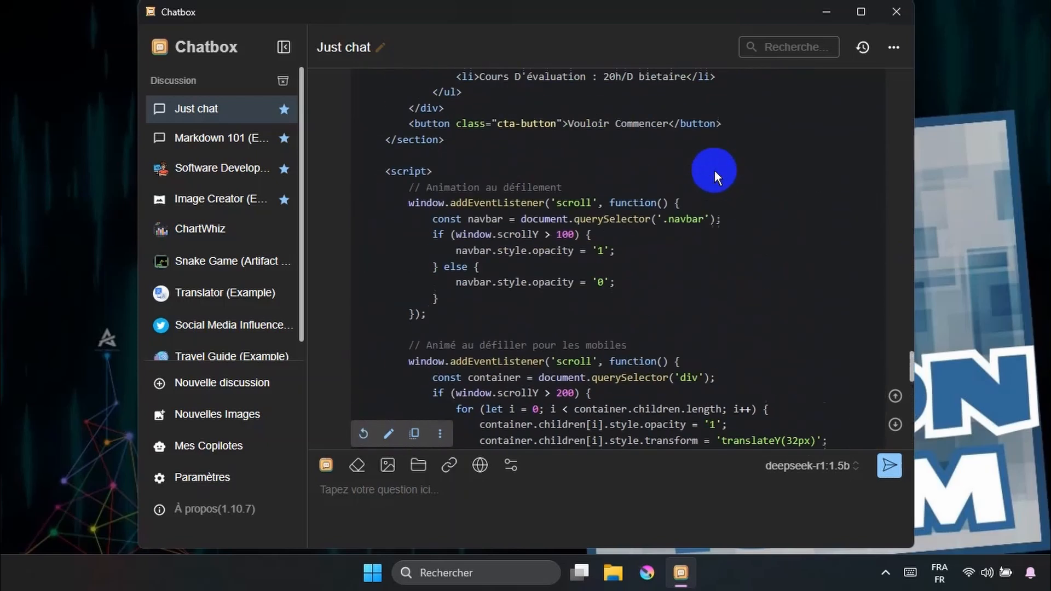
pyautogui.scroll(20, 715, 169)
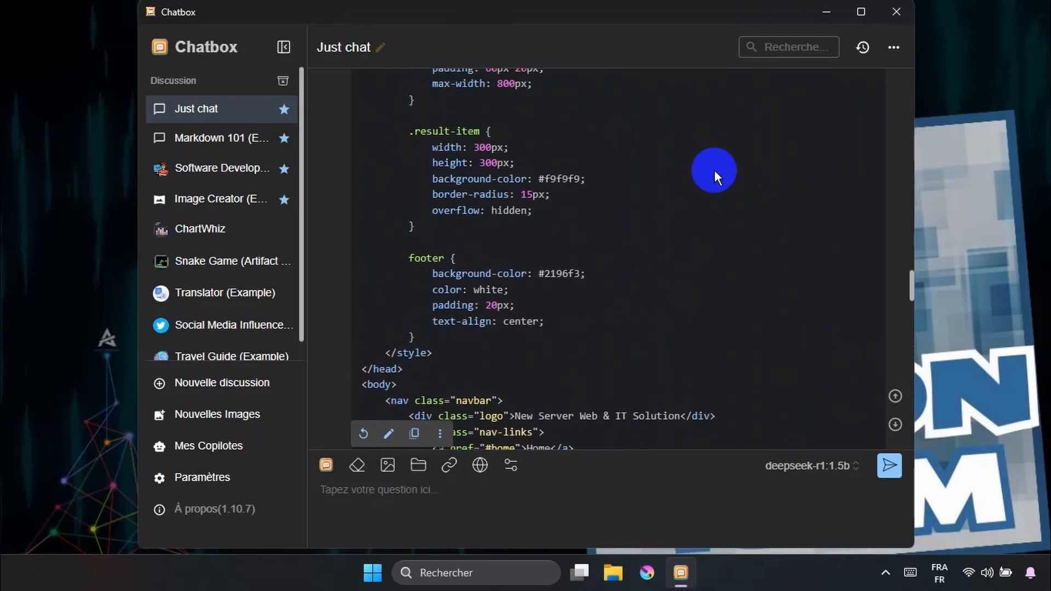
pyautogui.scroll(20, 714, 173)
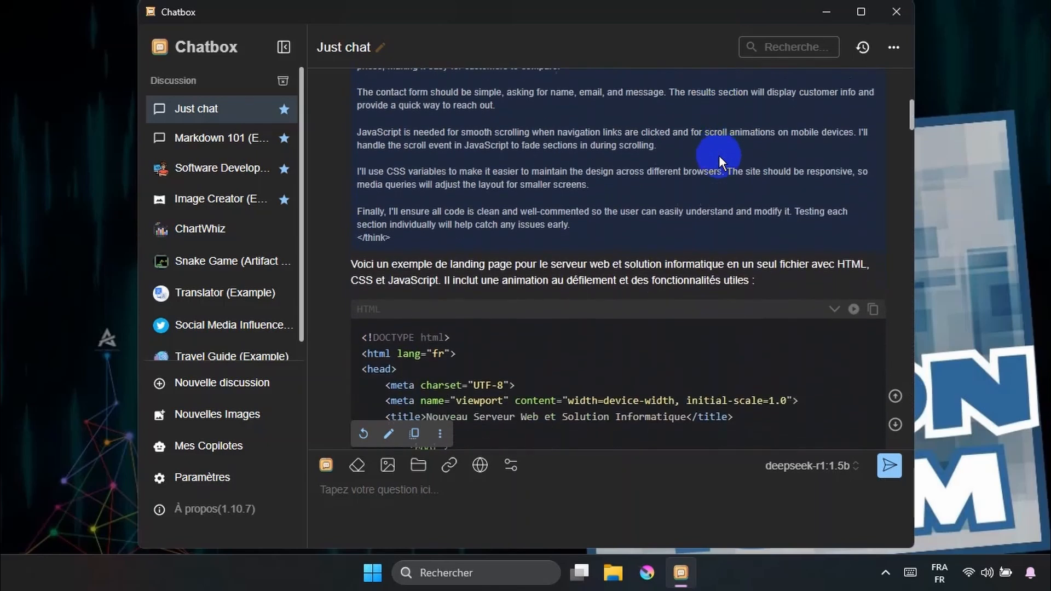
pyautogui.scroll(-1, 718, 155)
pyautogui.click(871, 298)
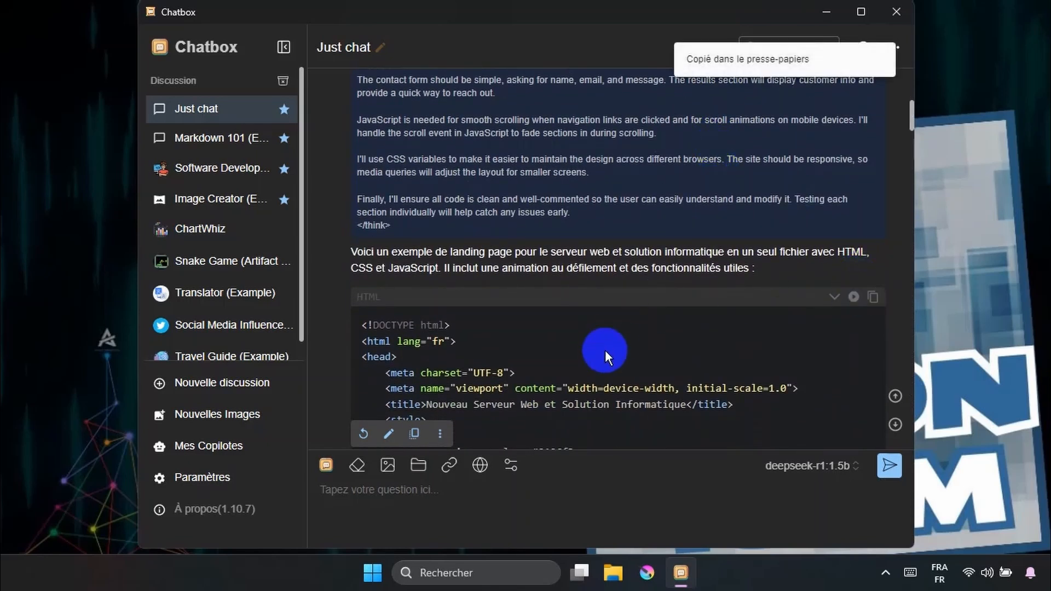
# Step: Switch to Notepad++ and paste the copied landing page code into the empty document, keeping no extra blank document open
pyautogui.click(372, 573)
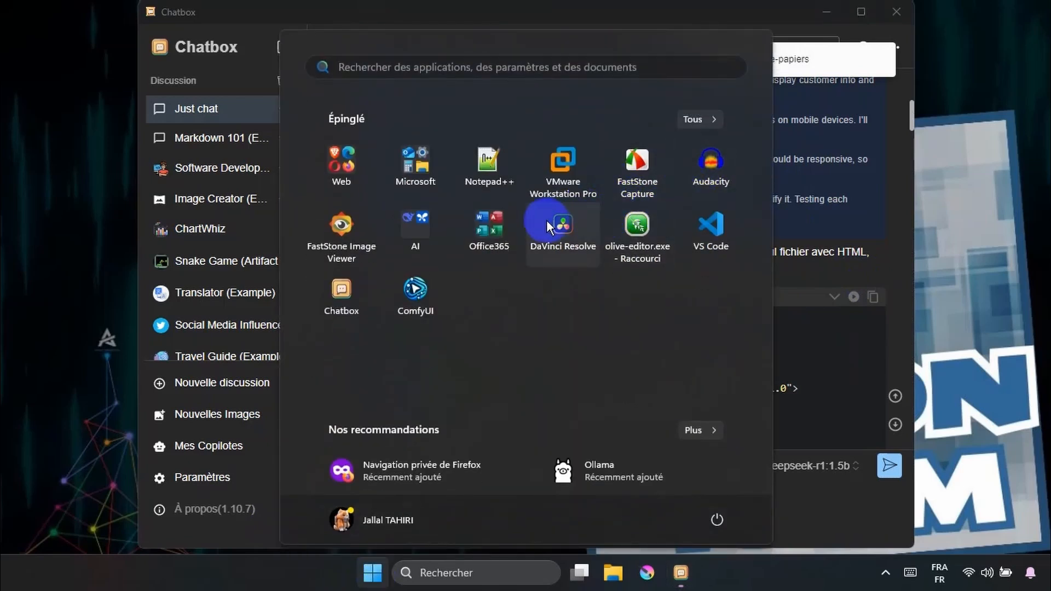
pyautogui.click(501, 165)
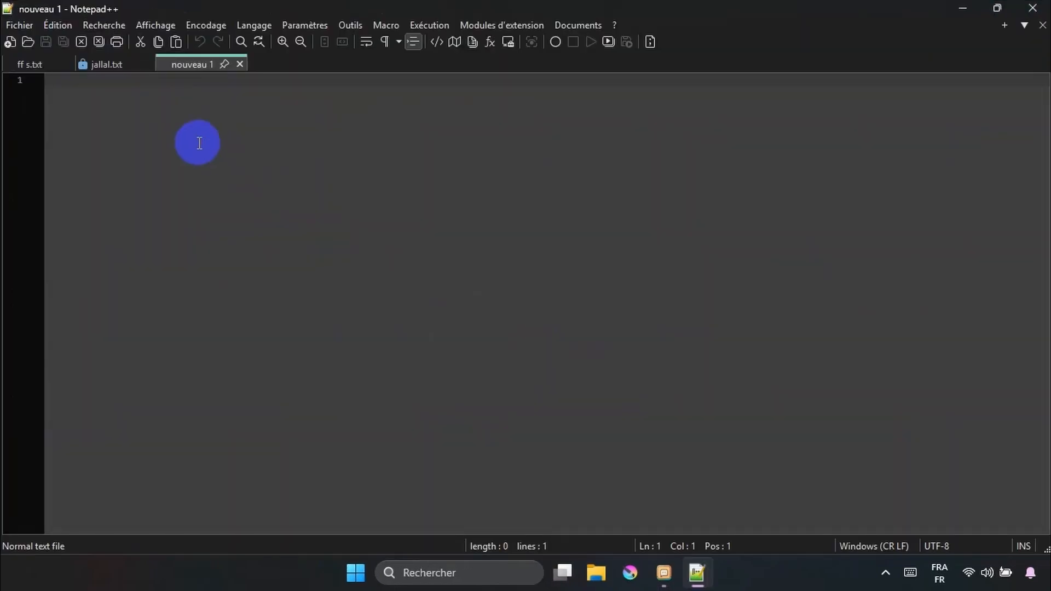
pyautogui.hotkey('ctrl', 'v')
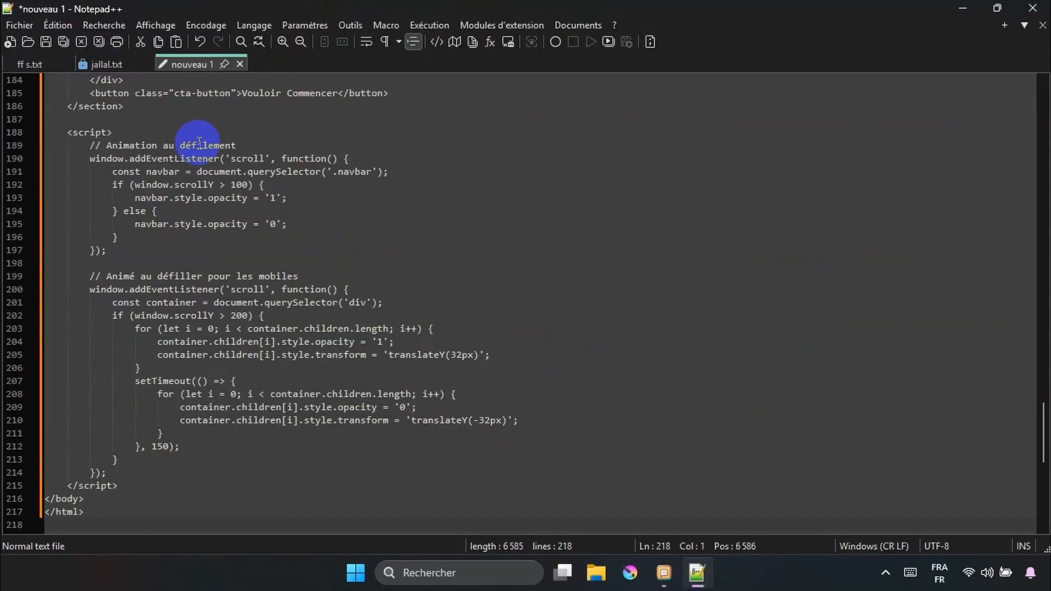
pyautogui.click(11, 42)
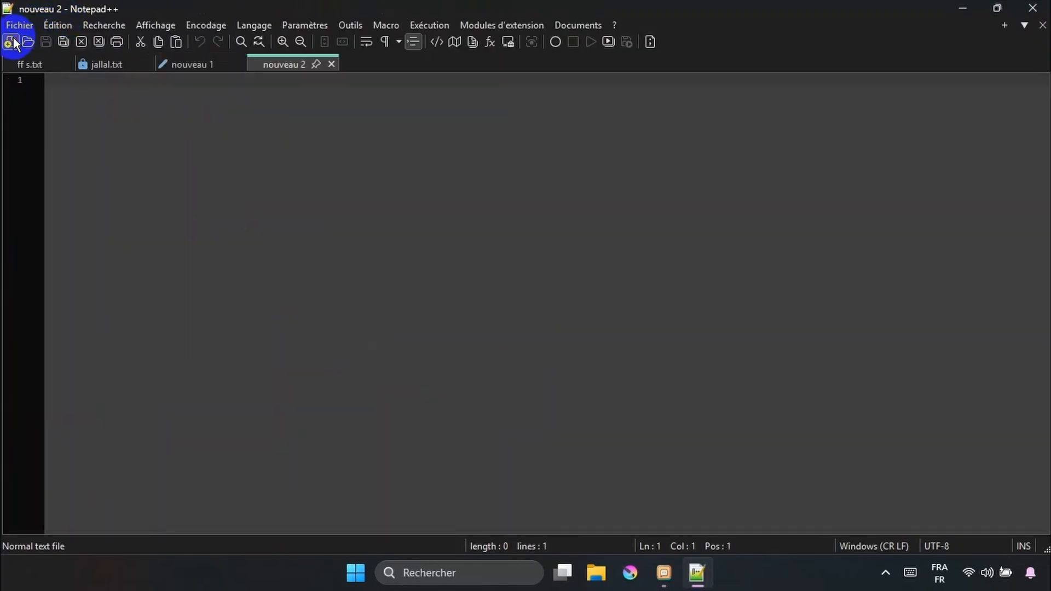
pyautogui.click(331, 64)
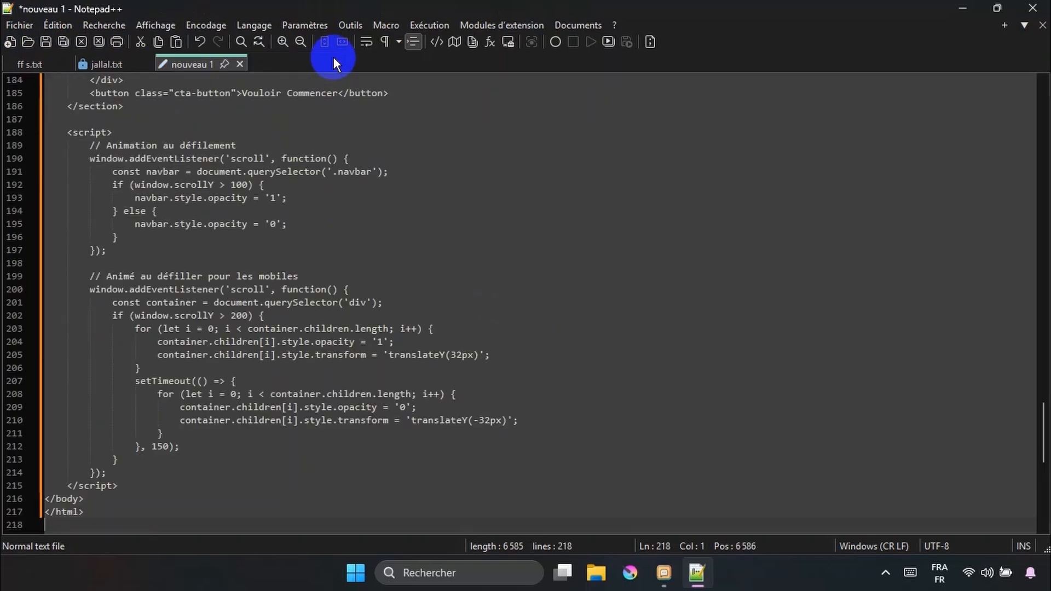
# Step: Start saving the pasted code to a file and choose the Bureau folder as its location
pyautogui.click(21, 26)
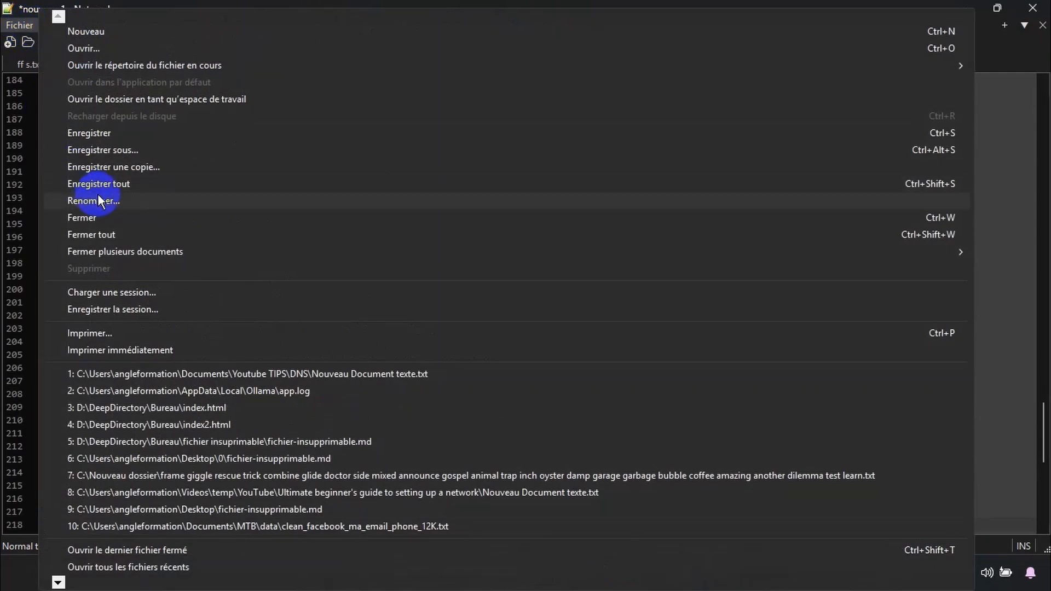
pyautogui.click(169, 183)
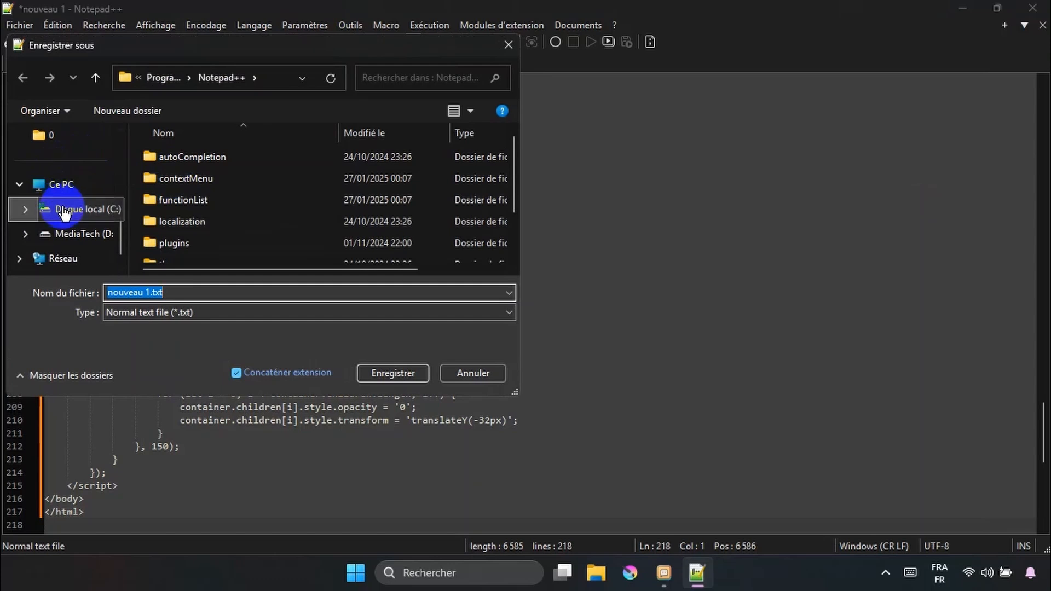
pyautogui.scroll(3, 78, 192)
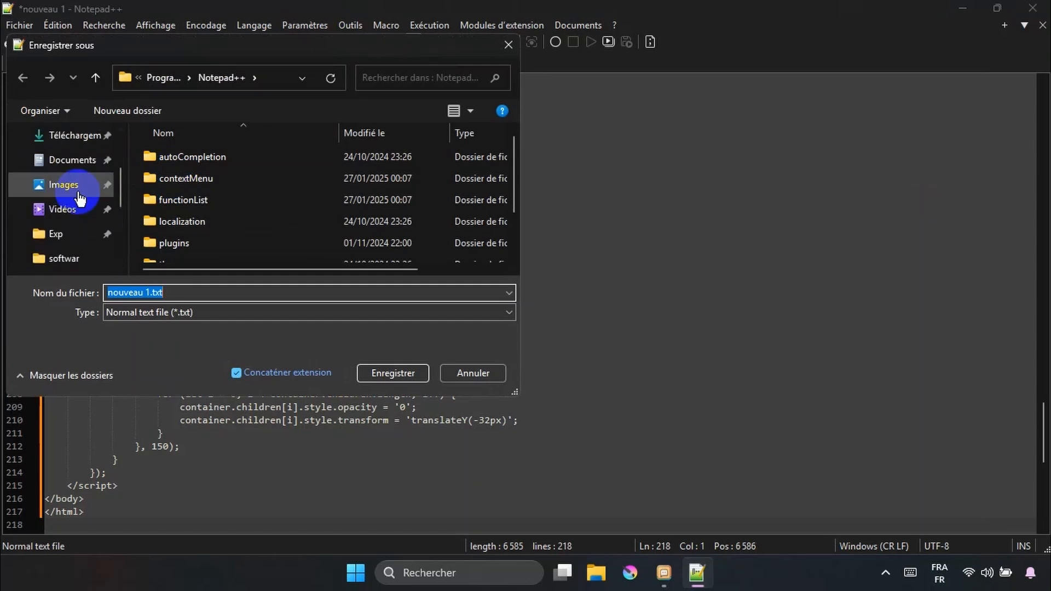
pyautogui.scroll(2, 74, 170)
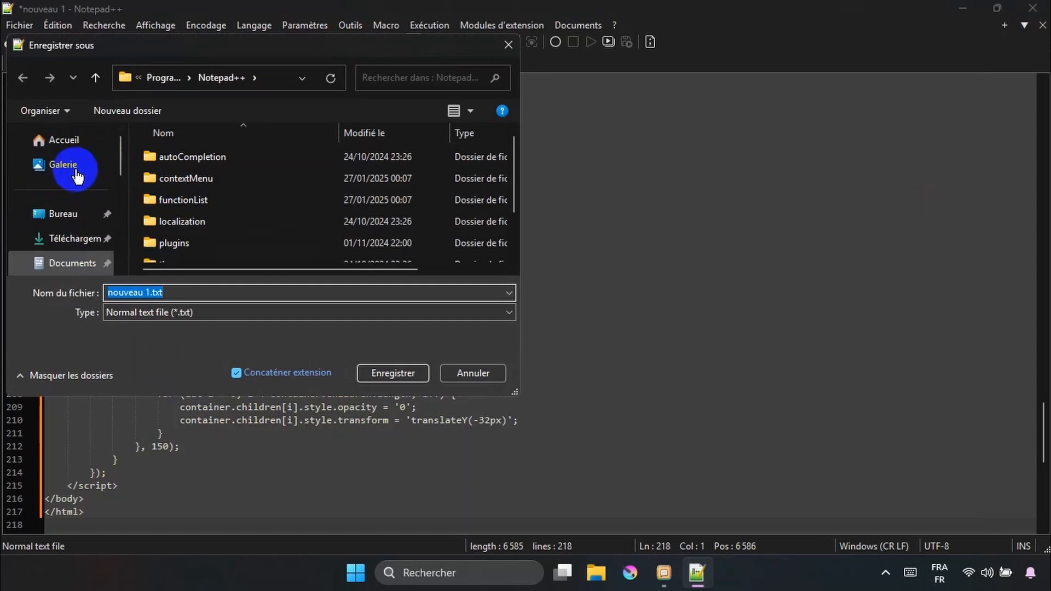
pyautogui.click(66, 215)
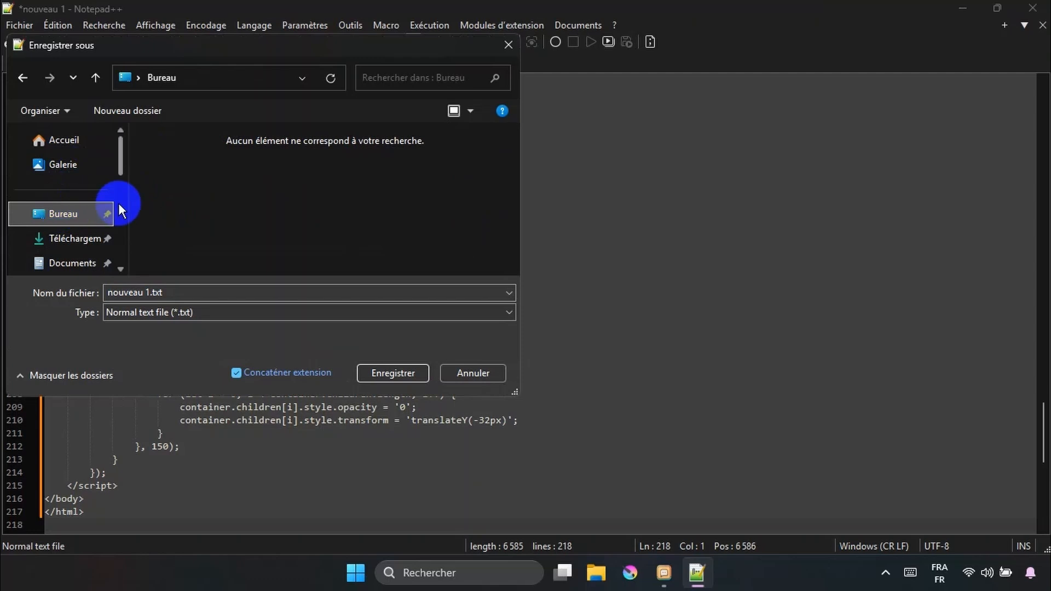
# Step: Save the file as index.html with the type All types (*.*) and close Notepad++
pyautogui.click(199, 292)
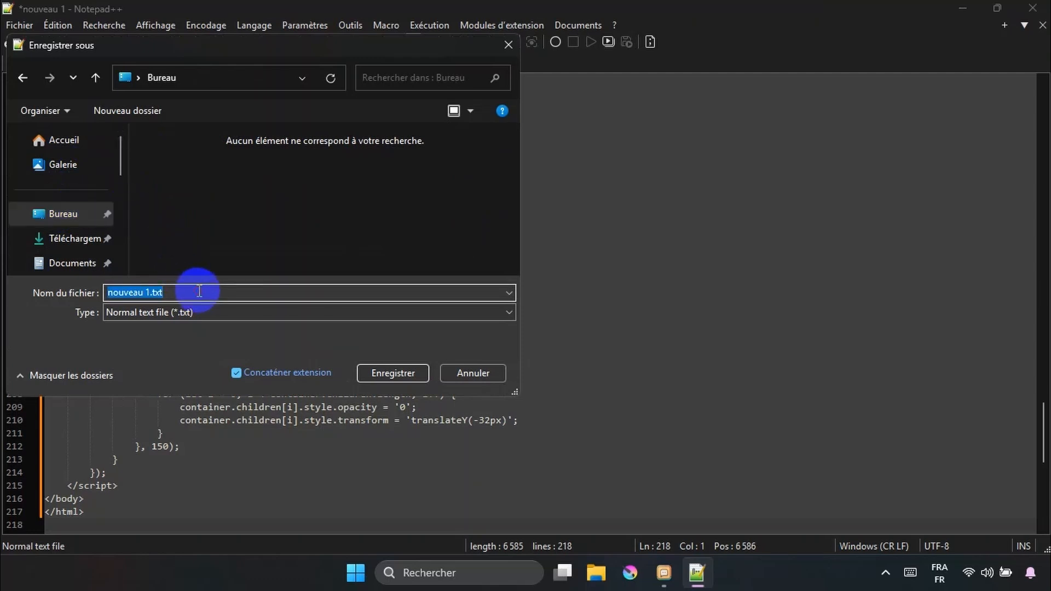
pyautogui.write('index.')
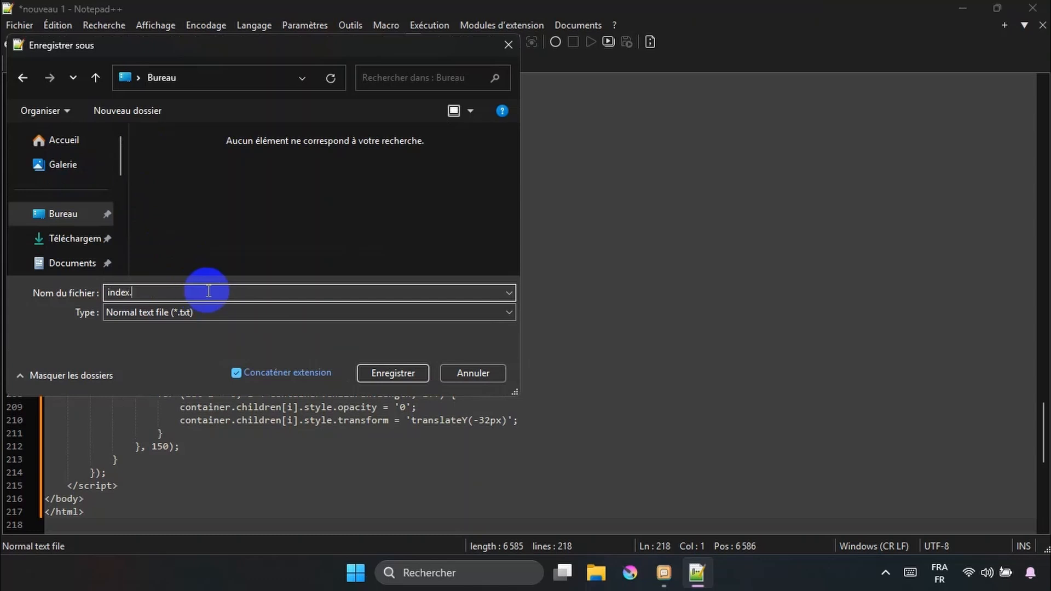
pyautogui.write('html')
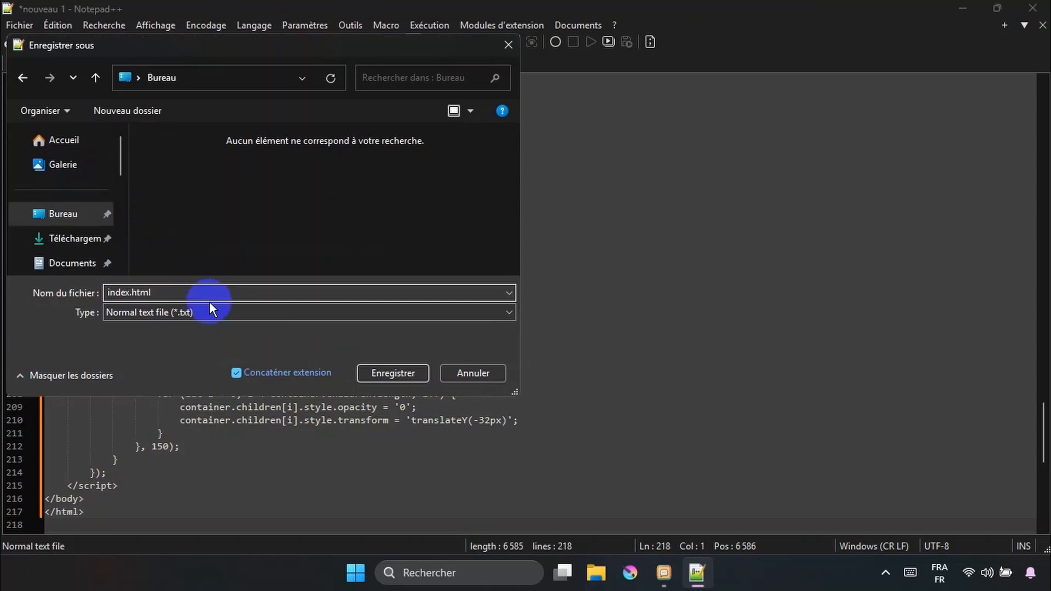
pyautogui.click(209, 304)
pyautogui.scroll(1, 162, 67)
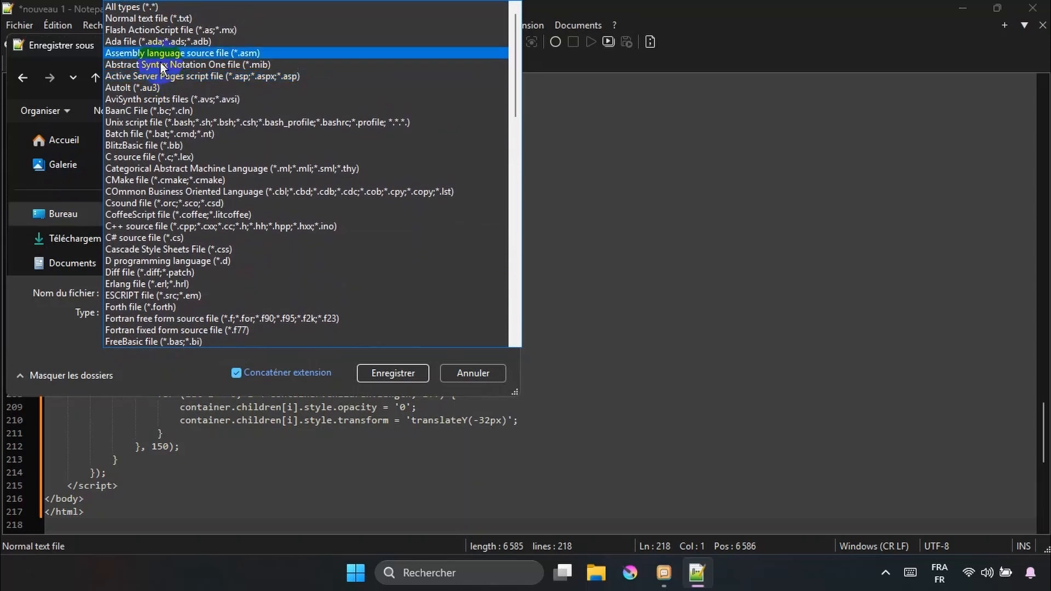
pyautogui.click(169, 8)
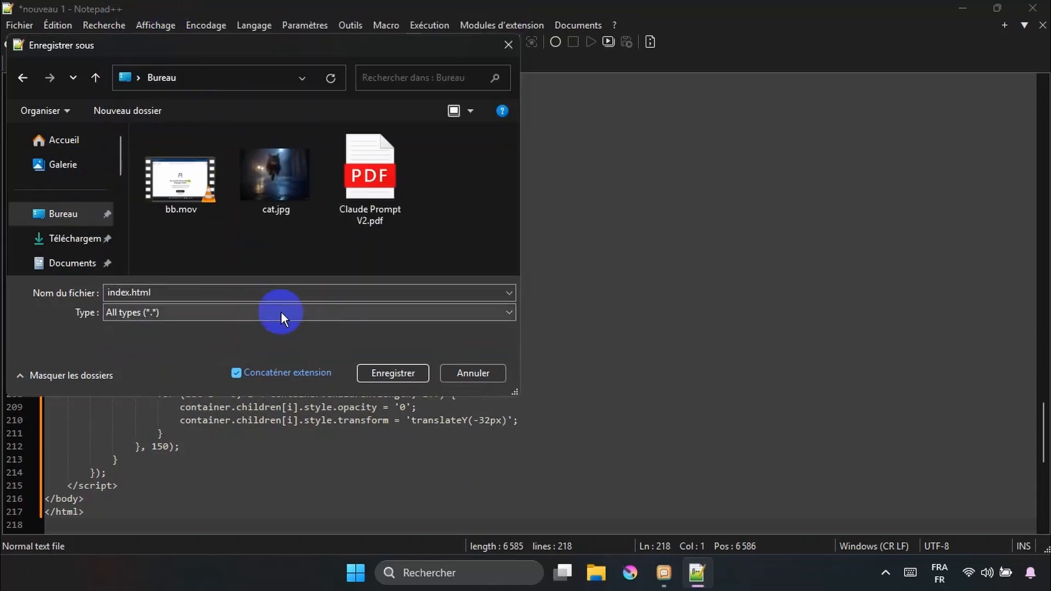
pyautogui.click(409, 372)
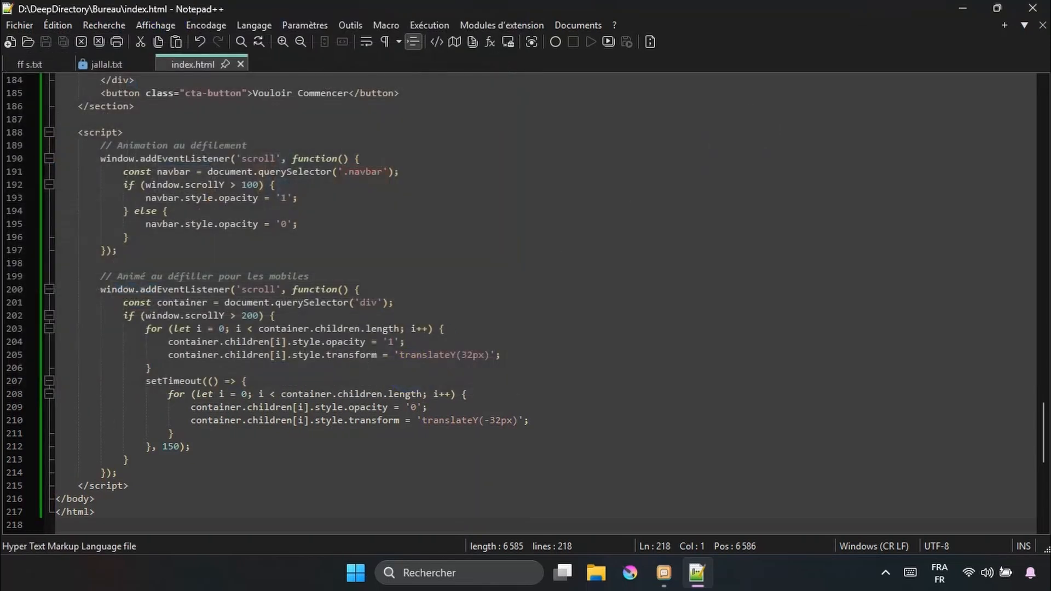
pyautogui.click(1035, 11)
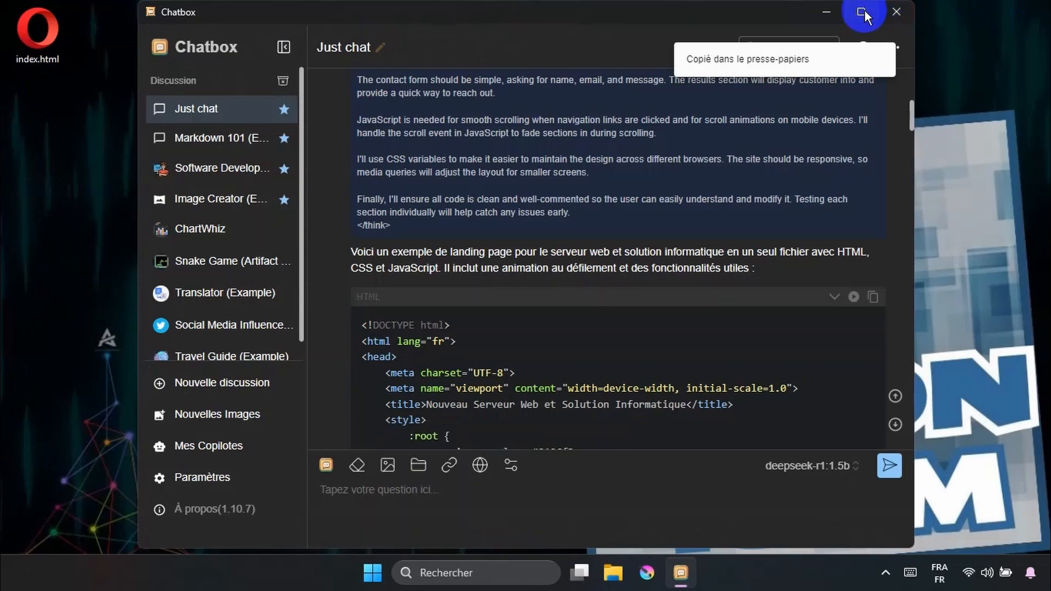
# Step: Open index.html from the desktop in the browser, examine the landing page from header to pricing, and close the browser
pyautogui.click(829, 12)
pyautogui.doubleClick(37, 30)
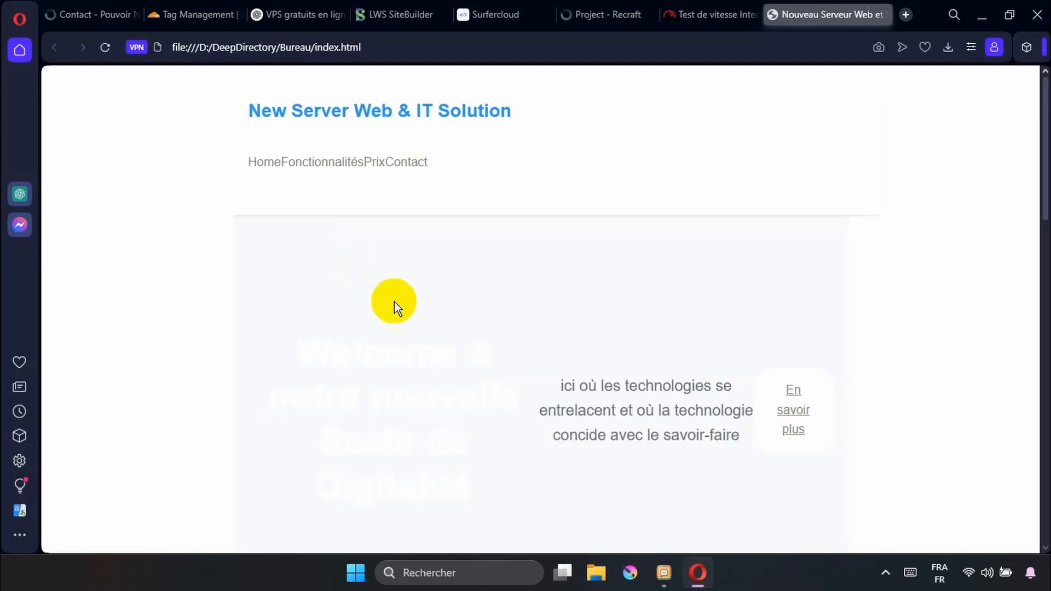
pyautogui.scroll(-6, 394, 301)
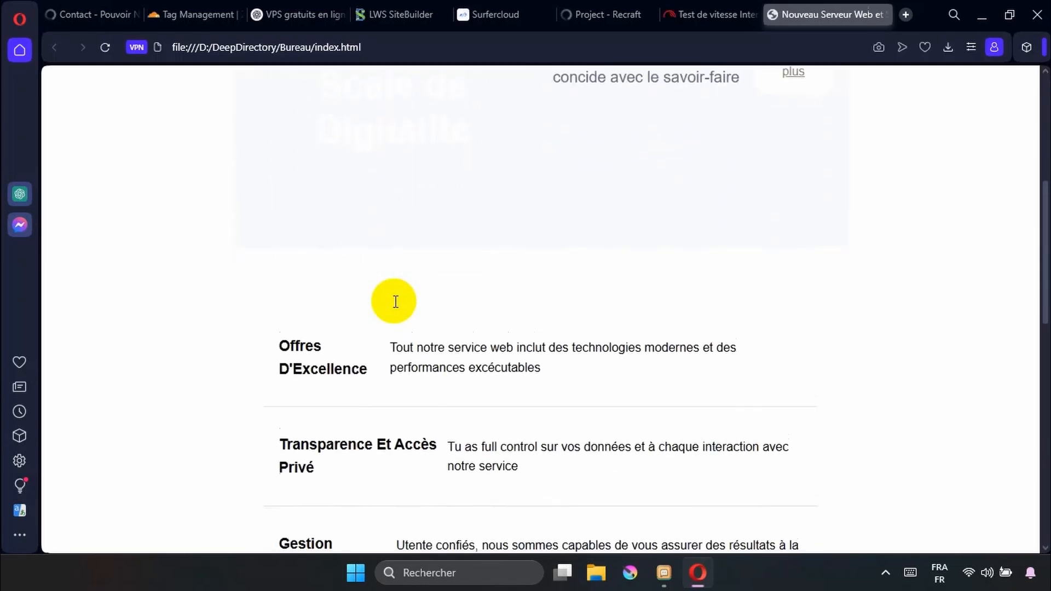
pyautogui.scroll(-12, 395, 301)
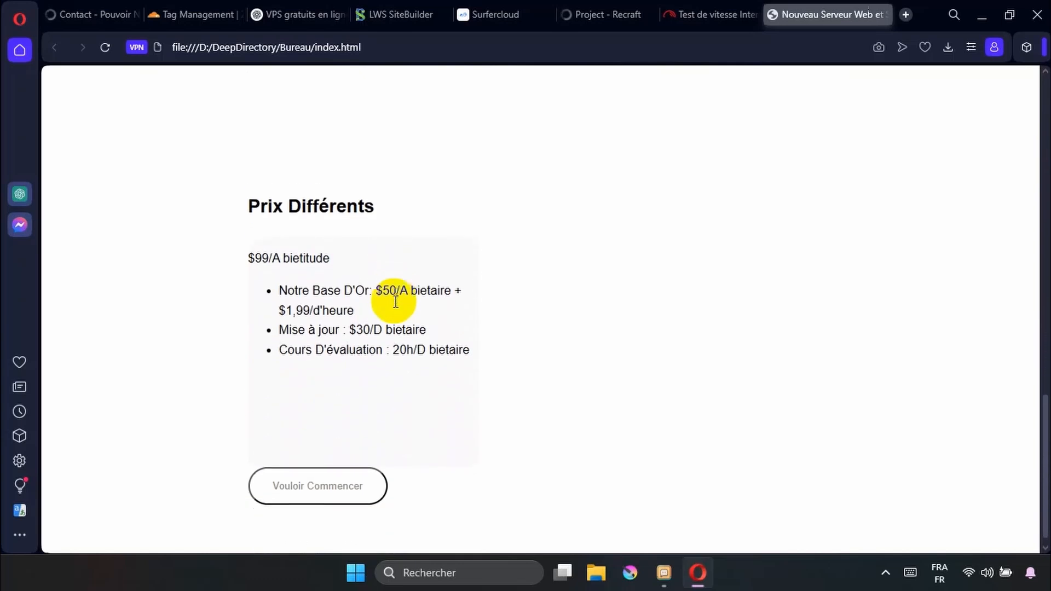
pyautogui.scroll(18, 395, 302)
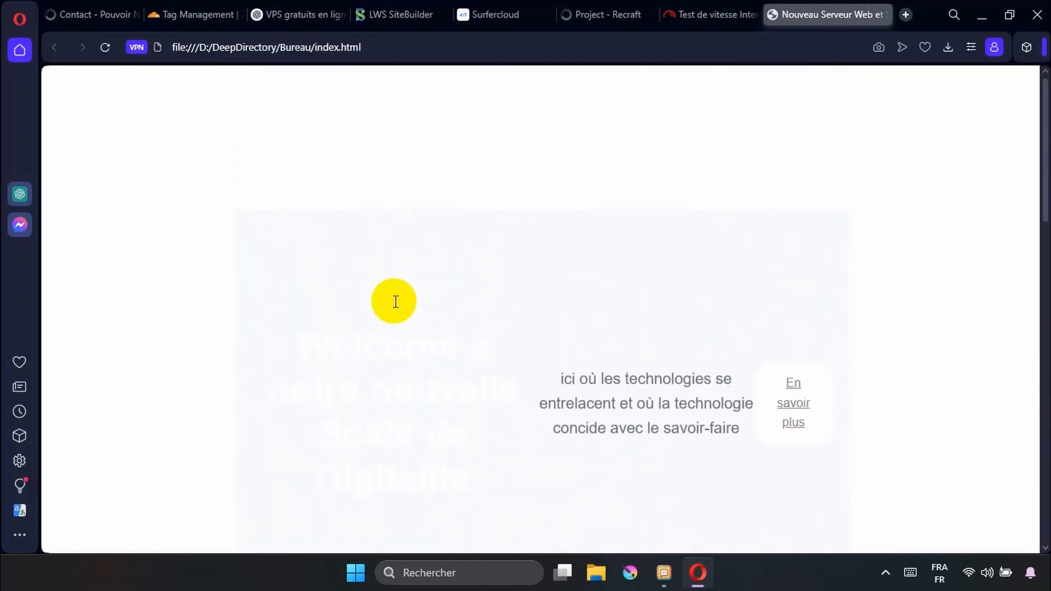
pyautogui.click(1040, 12)
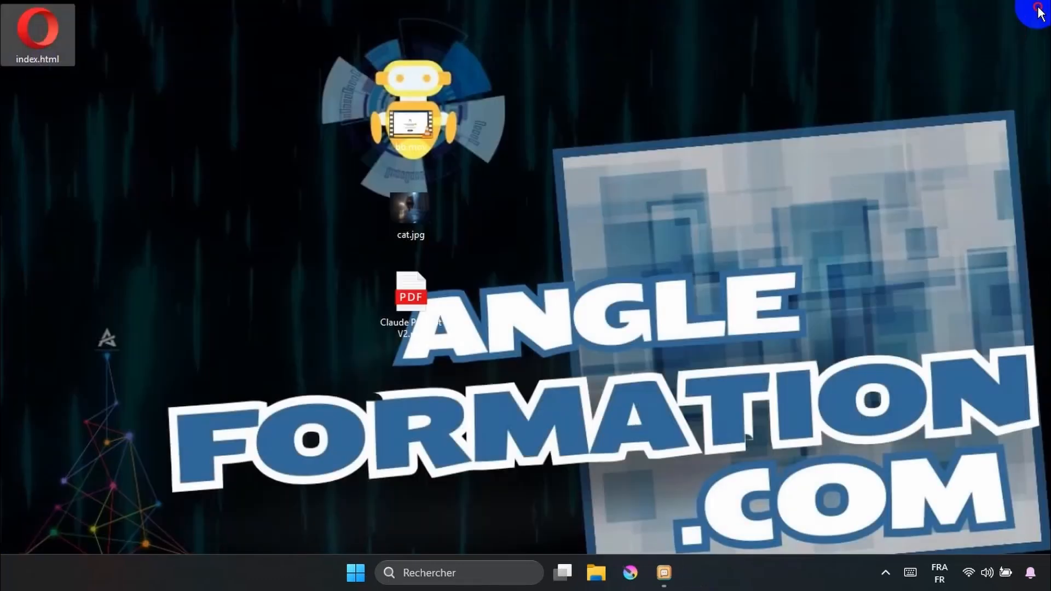